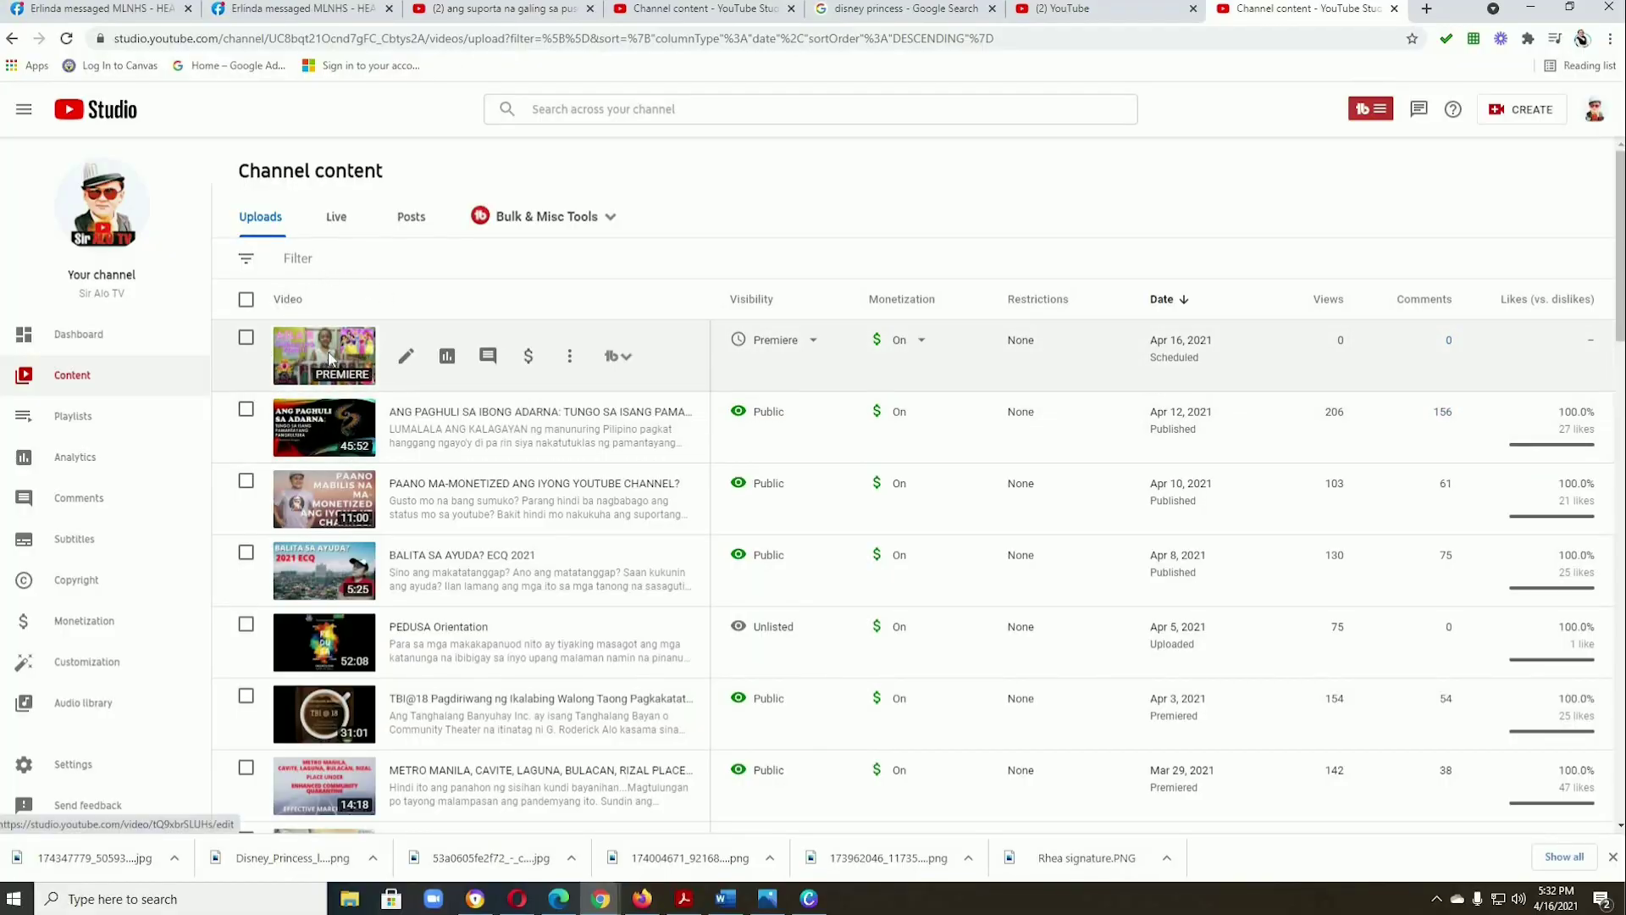
# - View the 'Aila's Unboxing Disney Princess' premiere's details, then return to the Channel content uploads list
pyautogui.click(329, 357)
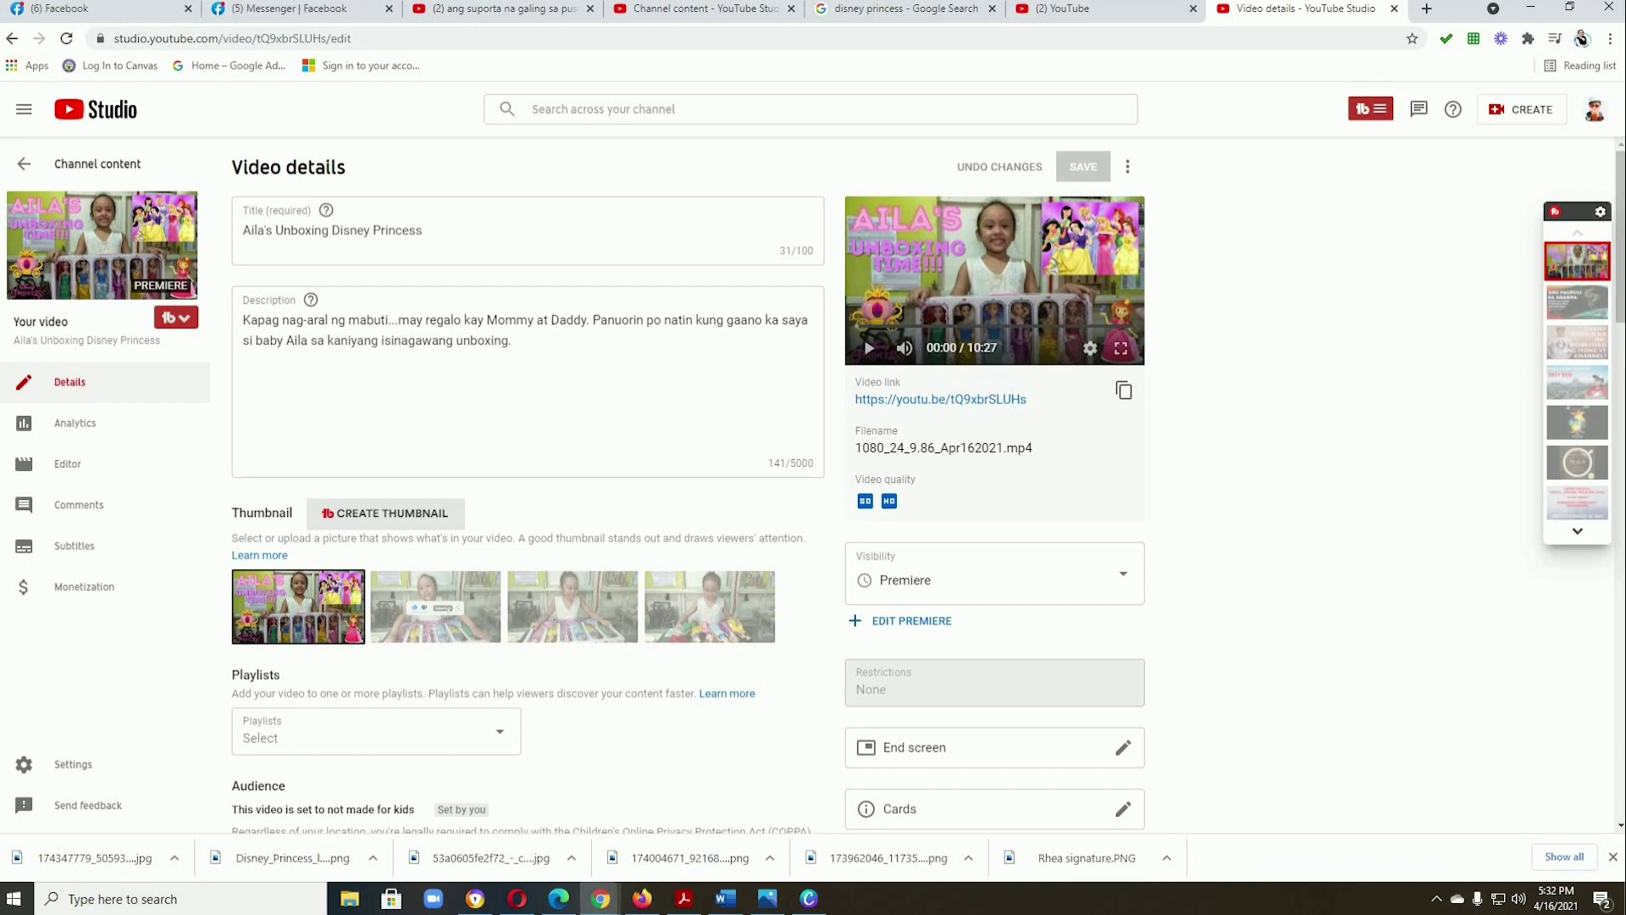
pyautogui.click(699, 10)
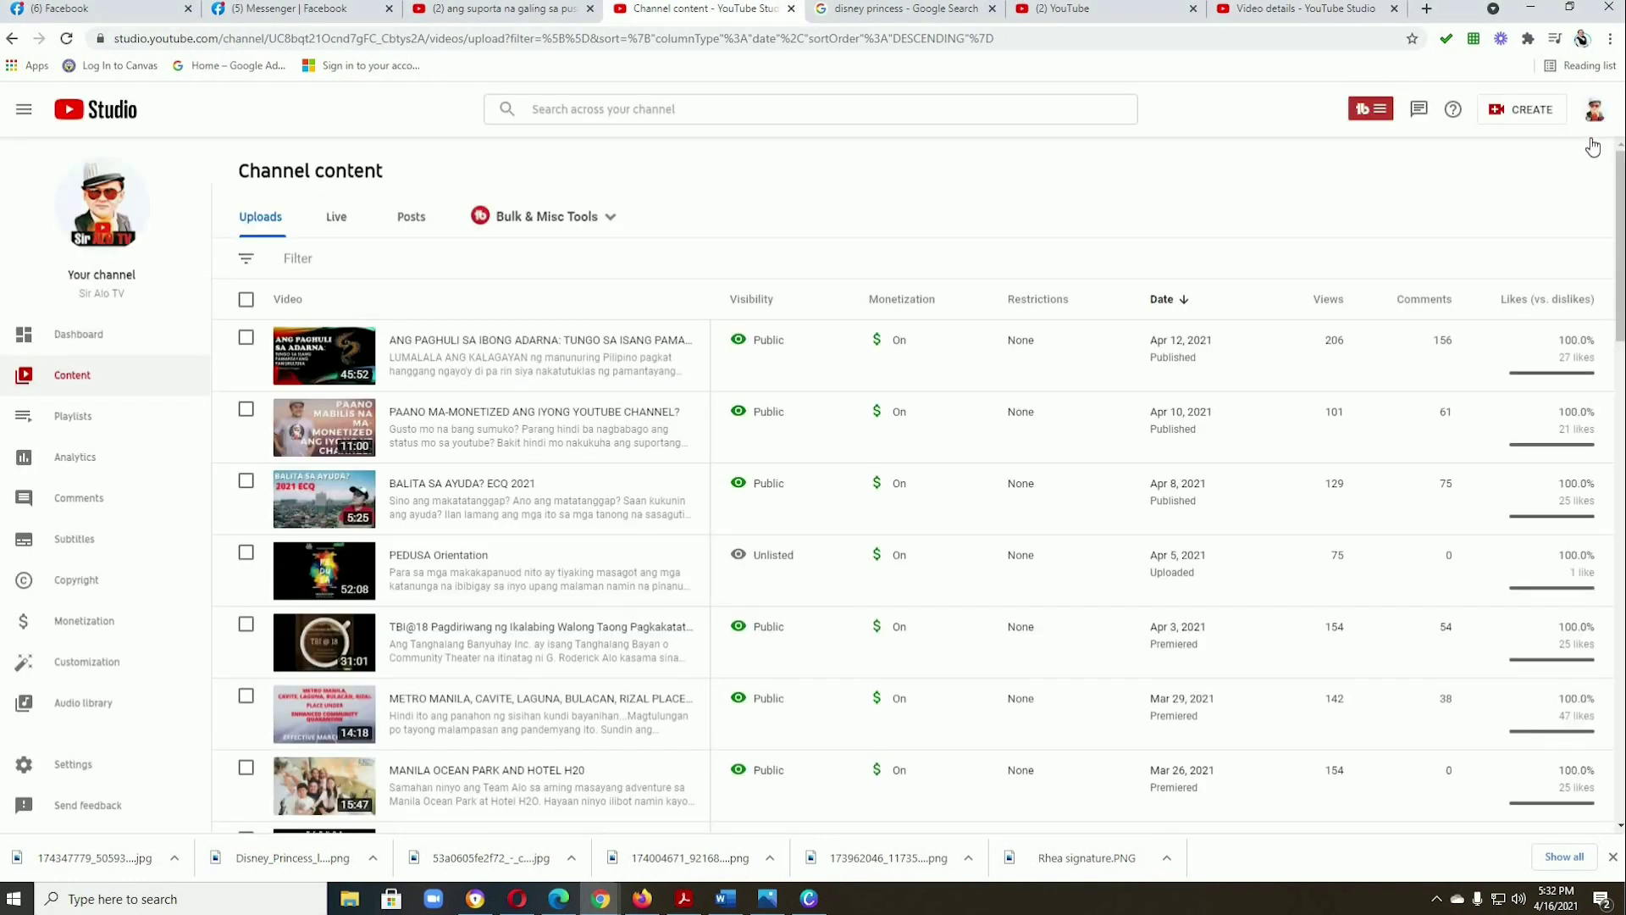
# - Go to Your channel and open the 'Aila's Unboxing Disney Princess' premiere from Uploads
pyautogui.click(1598, 129)
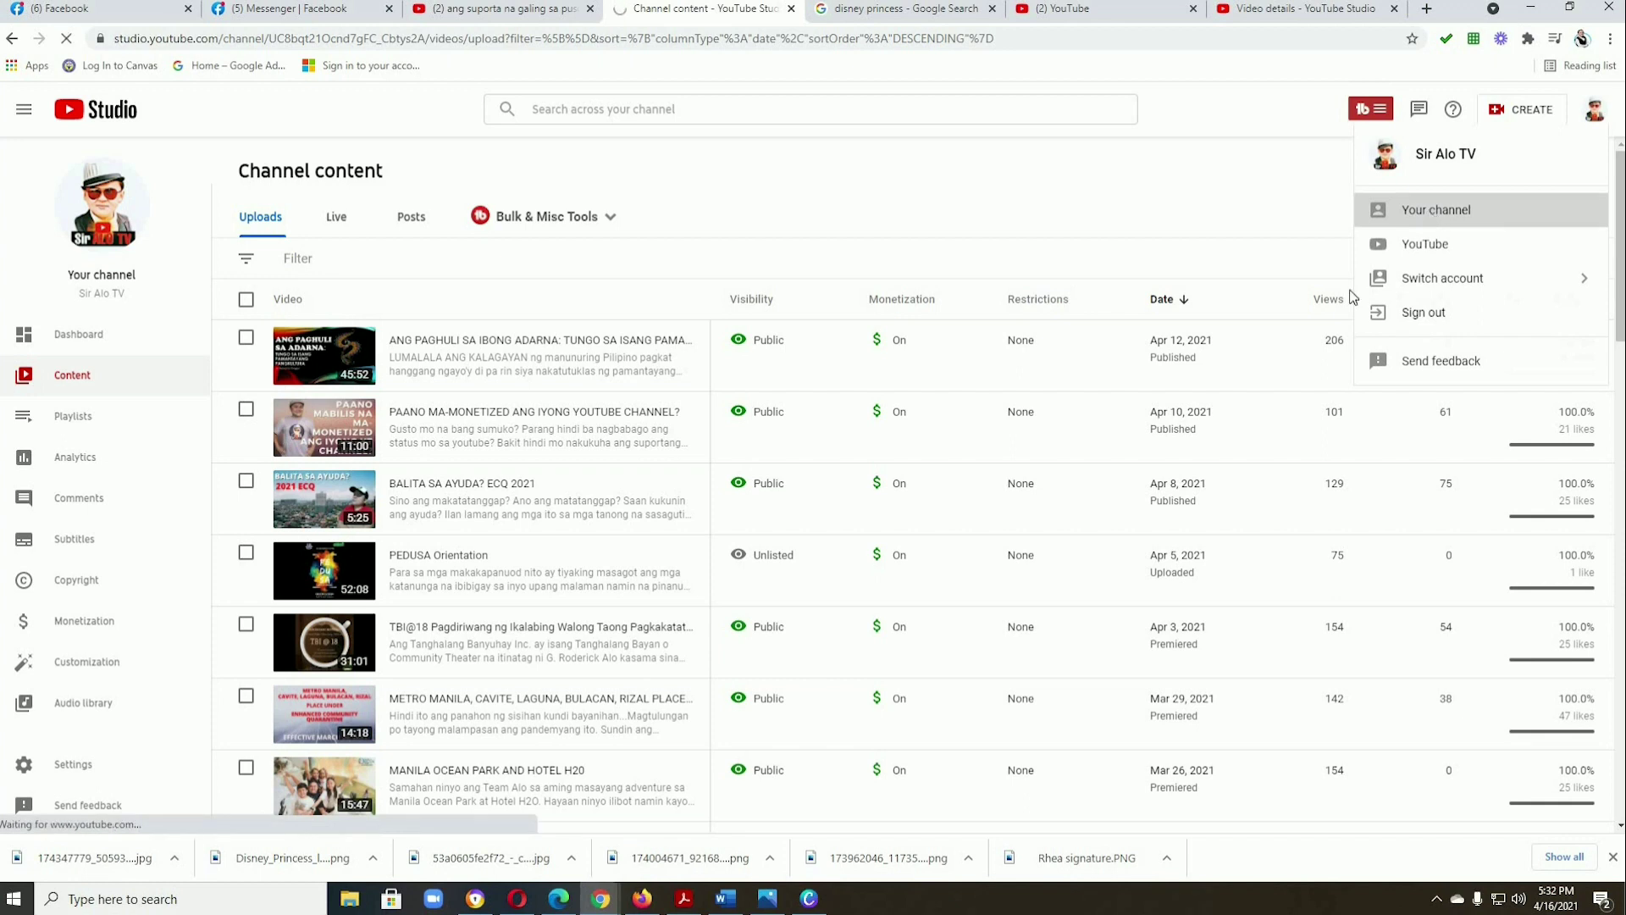
pyautogui.click(1431, 213)
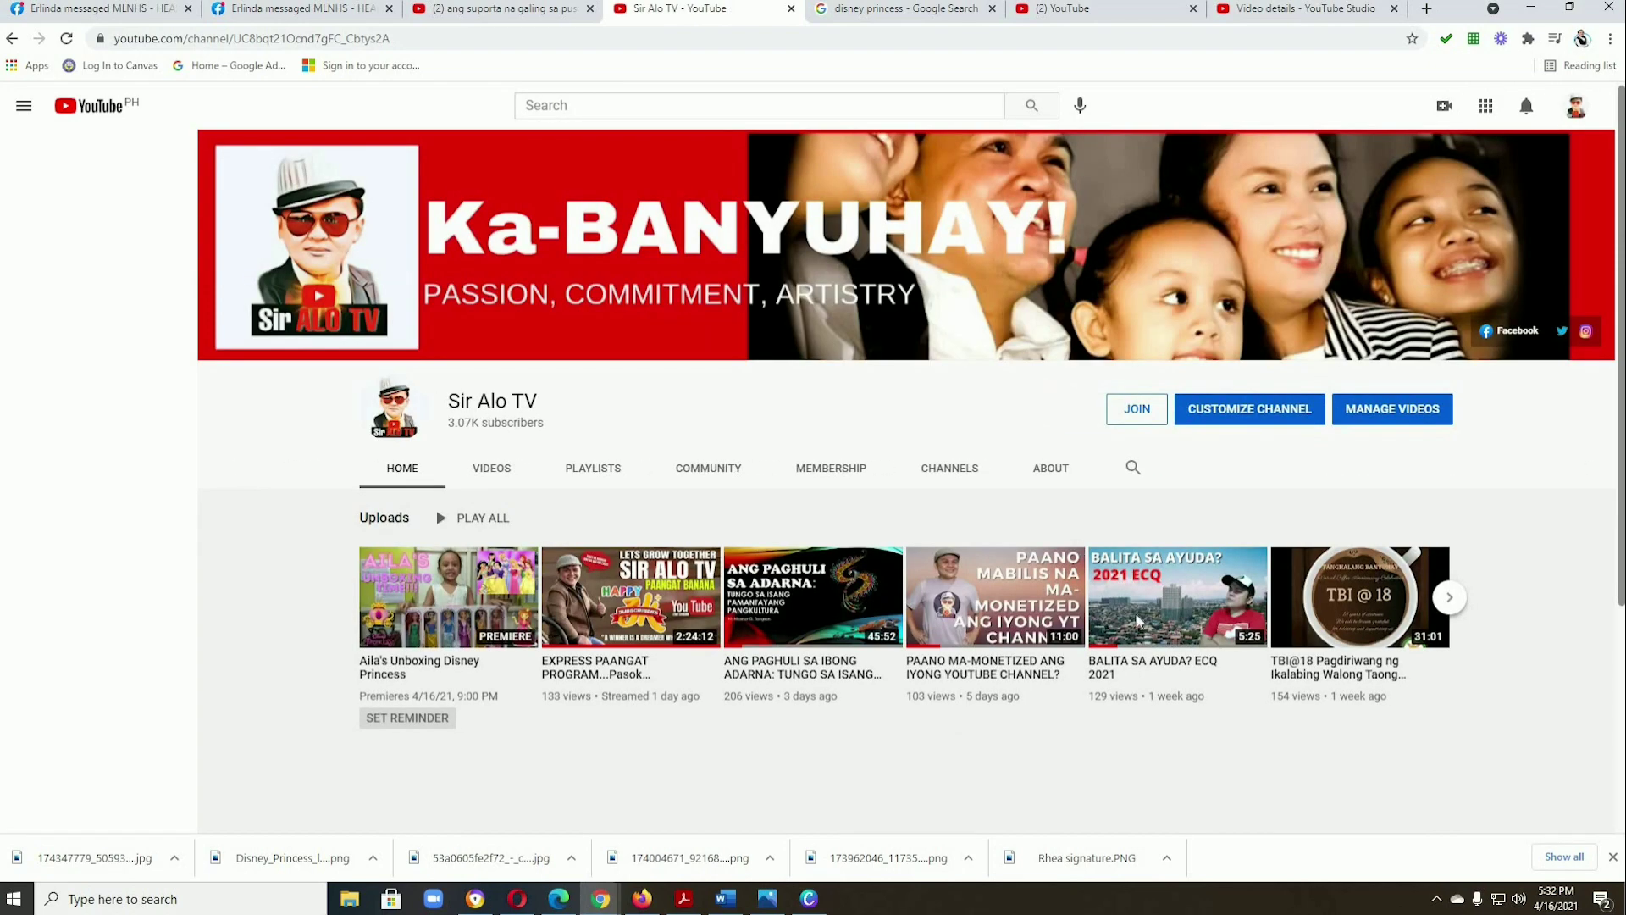
pyautogui.scroll(-2, 860, 543)
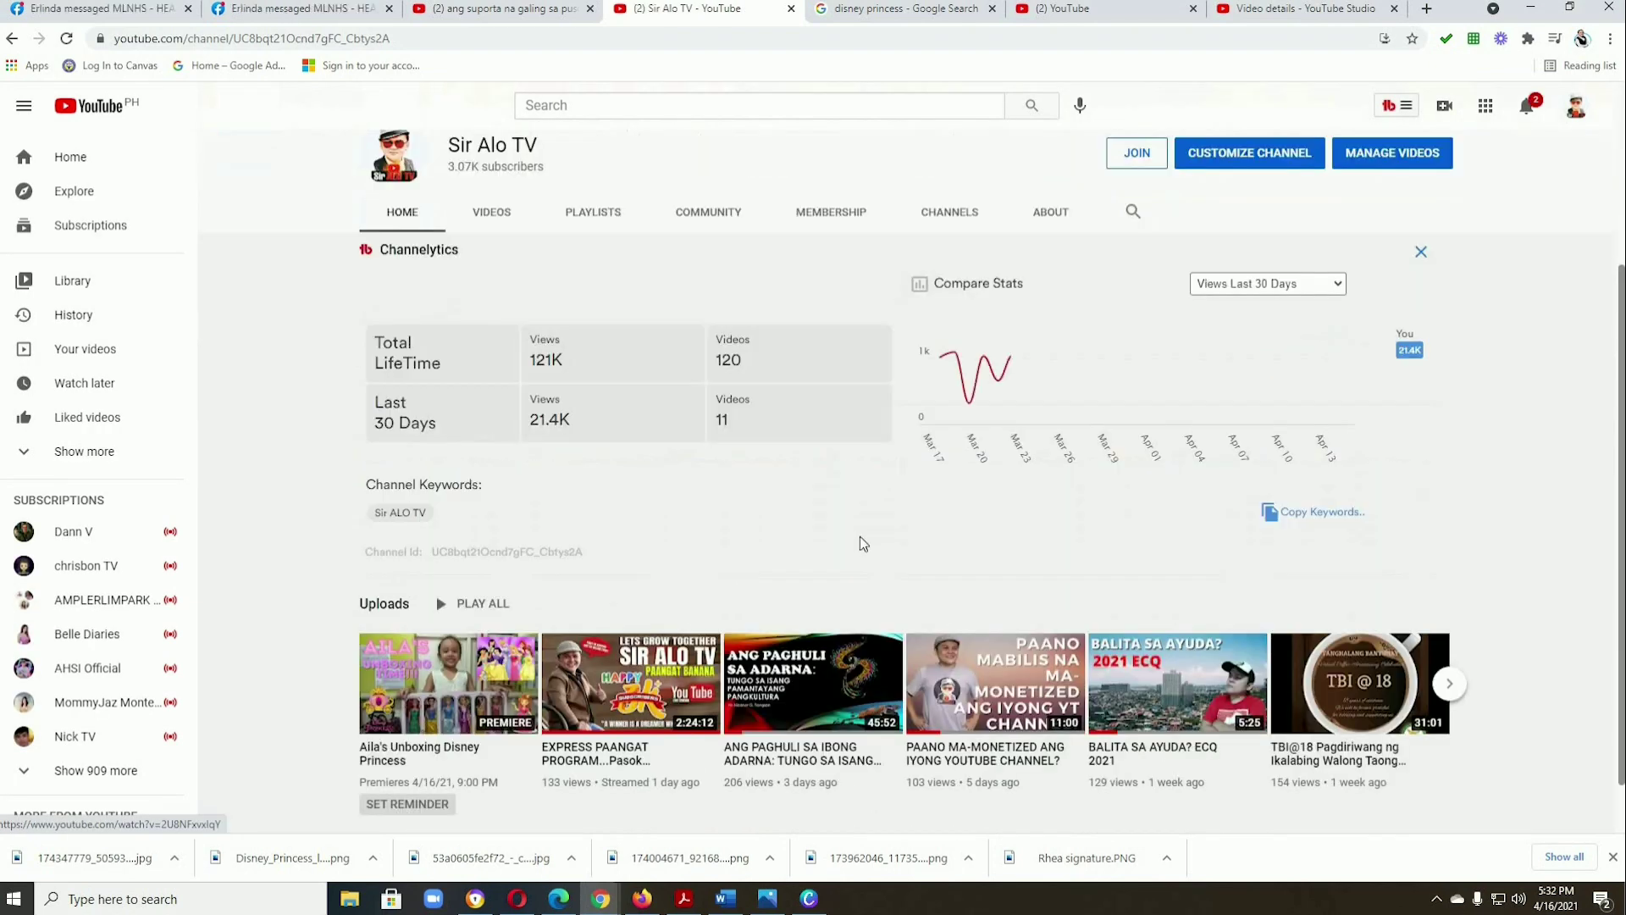
pyautogui.scroll(-1, 743, 497)
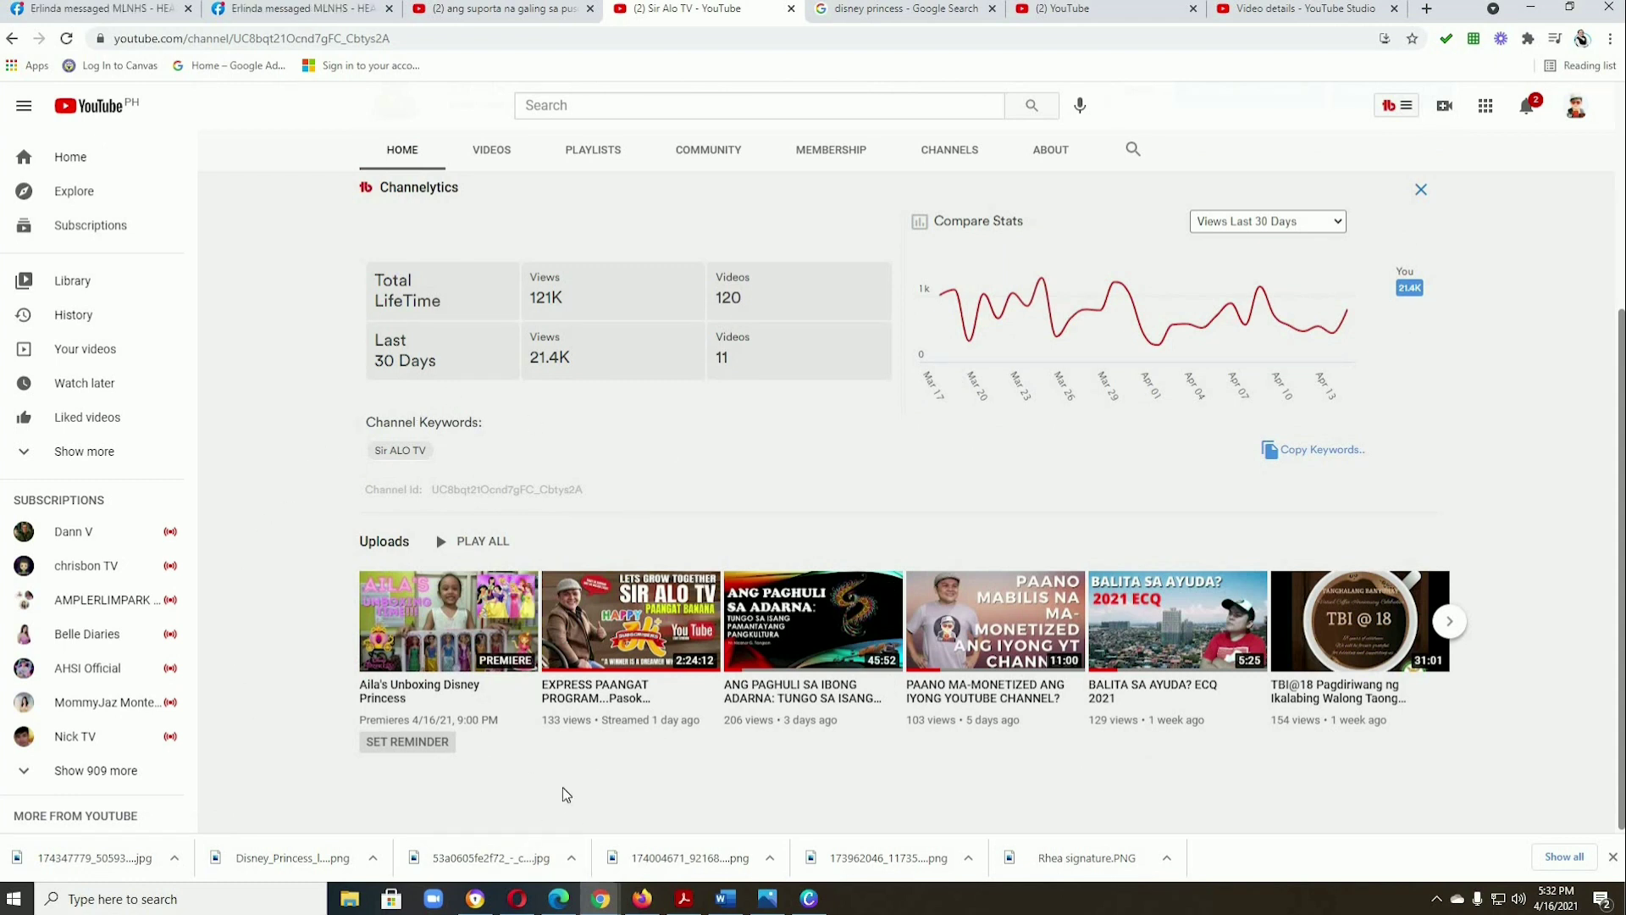
pyautogui.moveTo(447, 683)
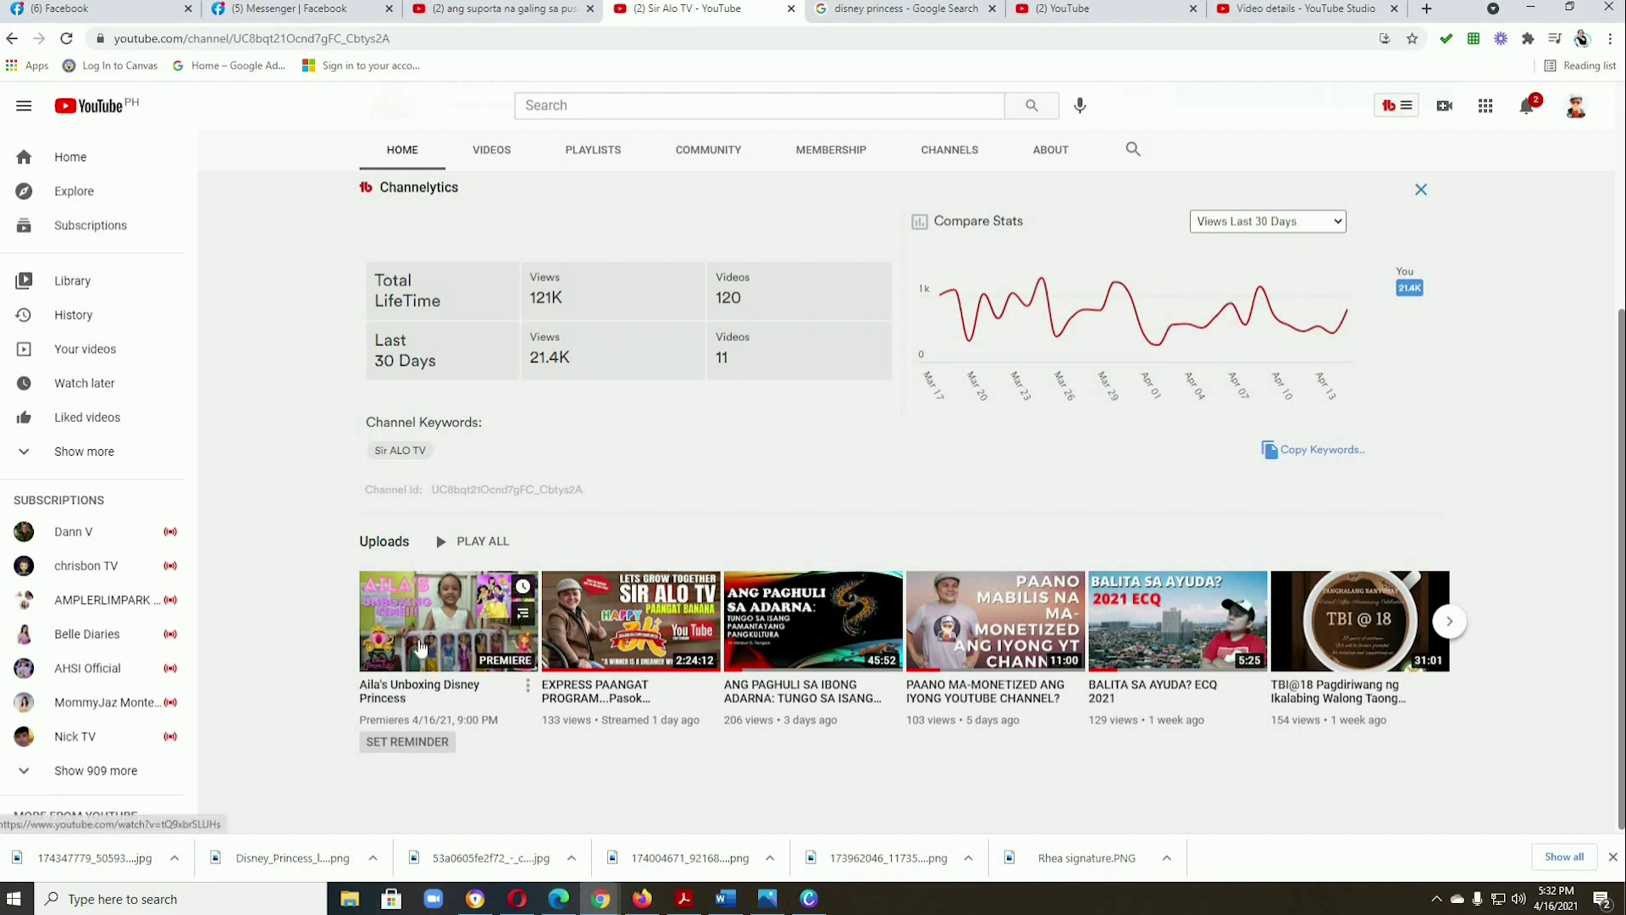
pyautogui.click(421, 647)
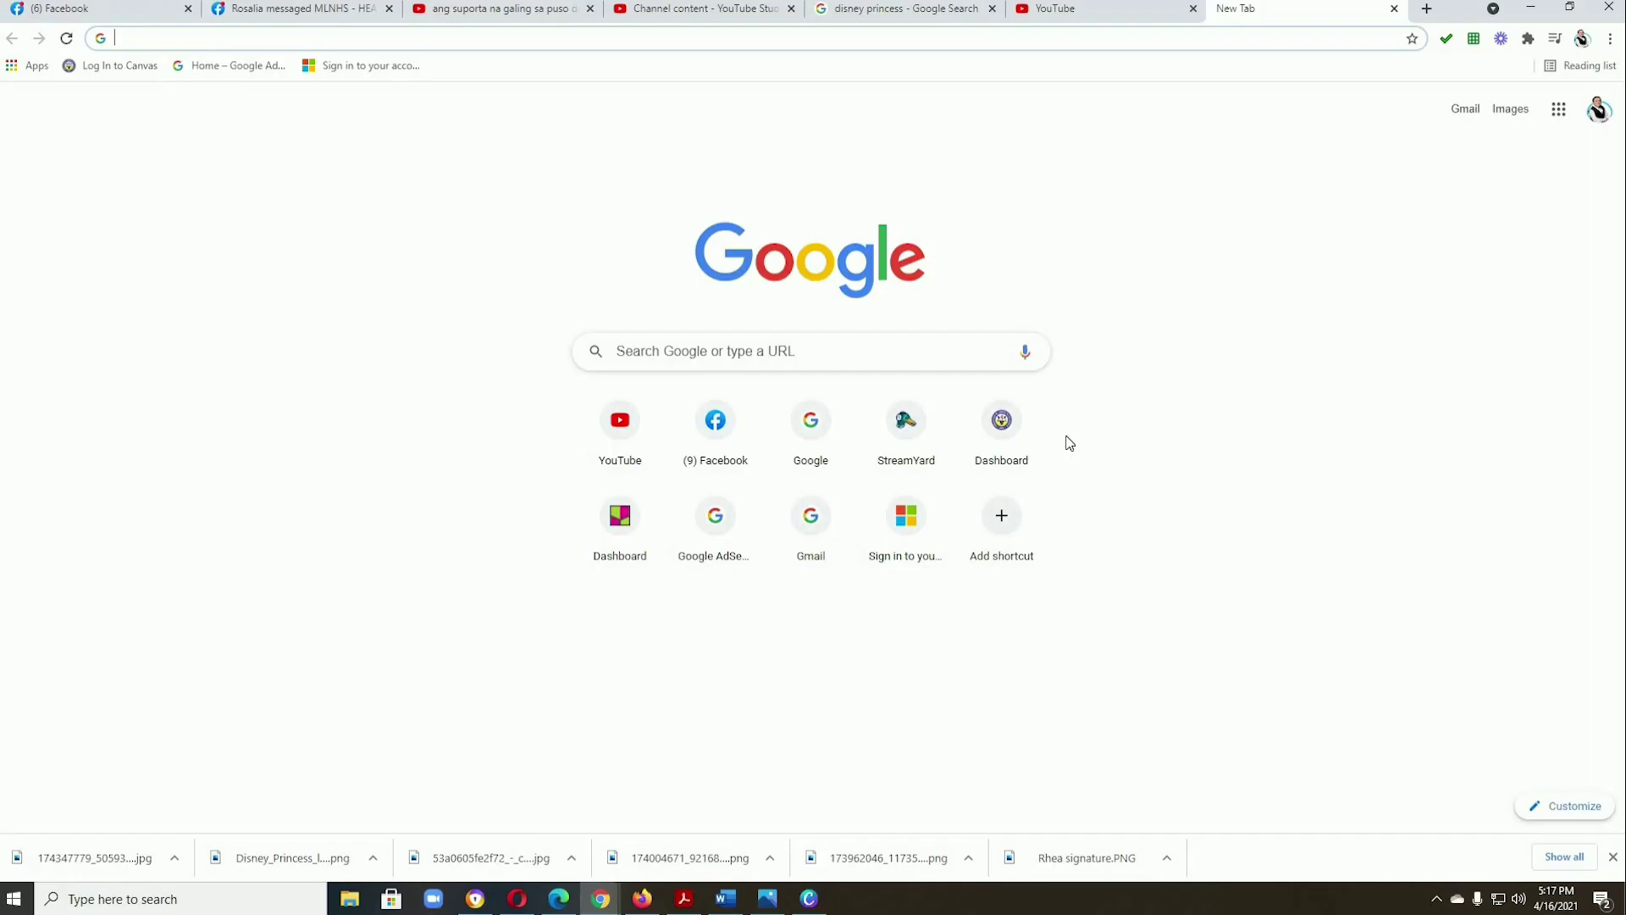
# - From YouTube, go to Your channel and choose Upload video from the Create menu
pyautogui.click(622, 439)
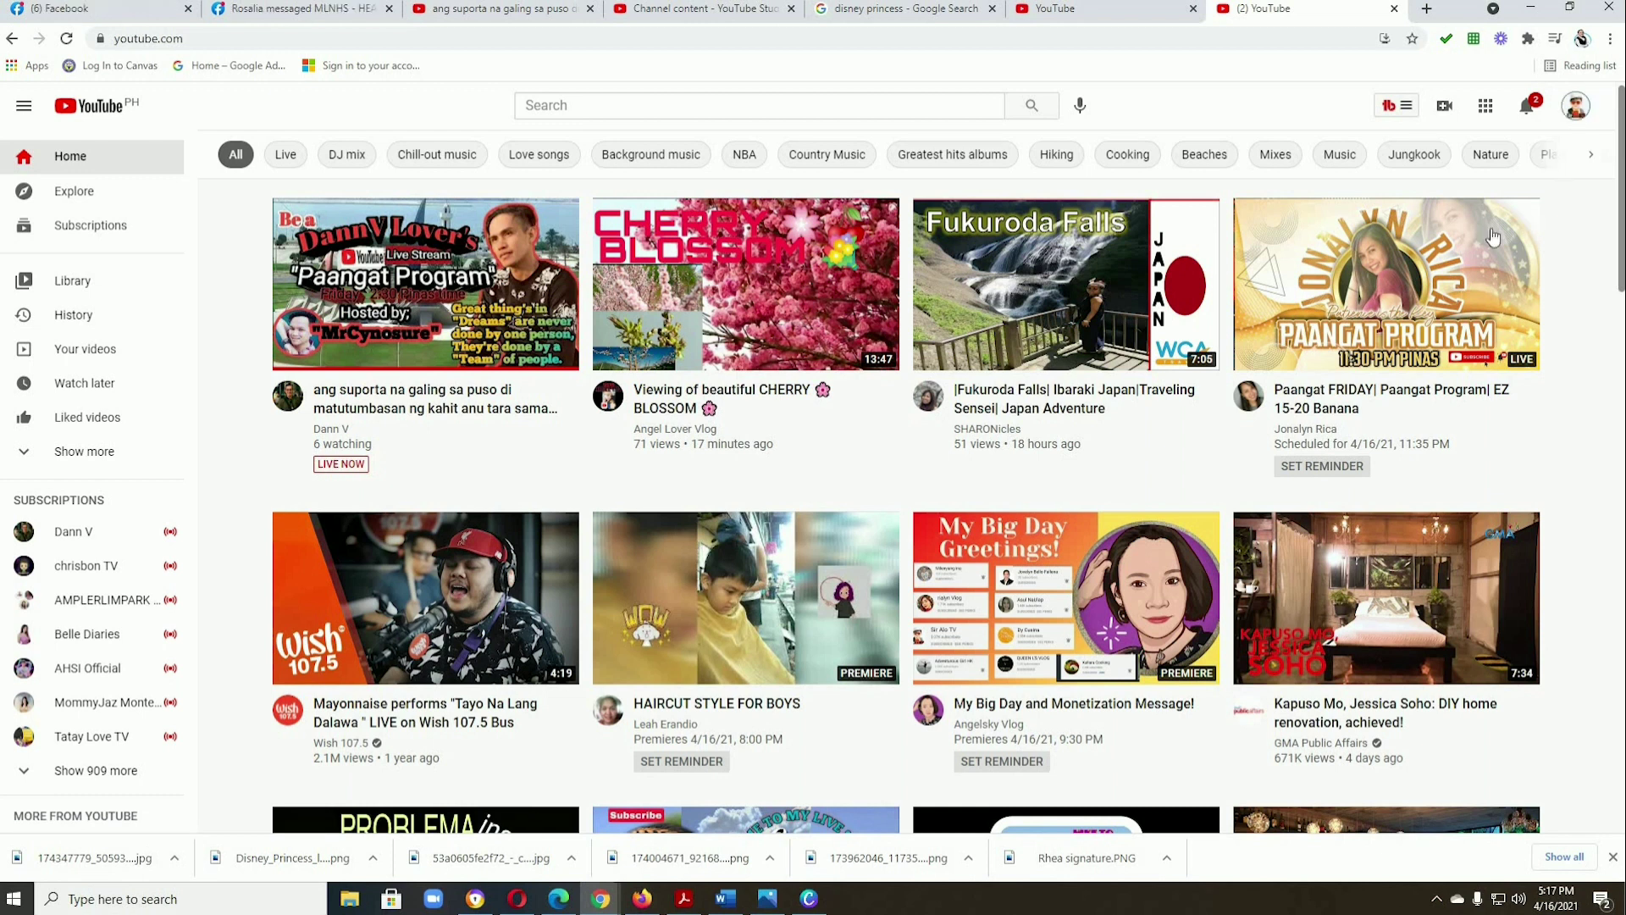
pyautogui.click(1575, 108)
pyautogui.click(1429, 217)
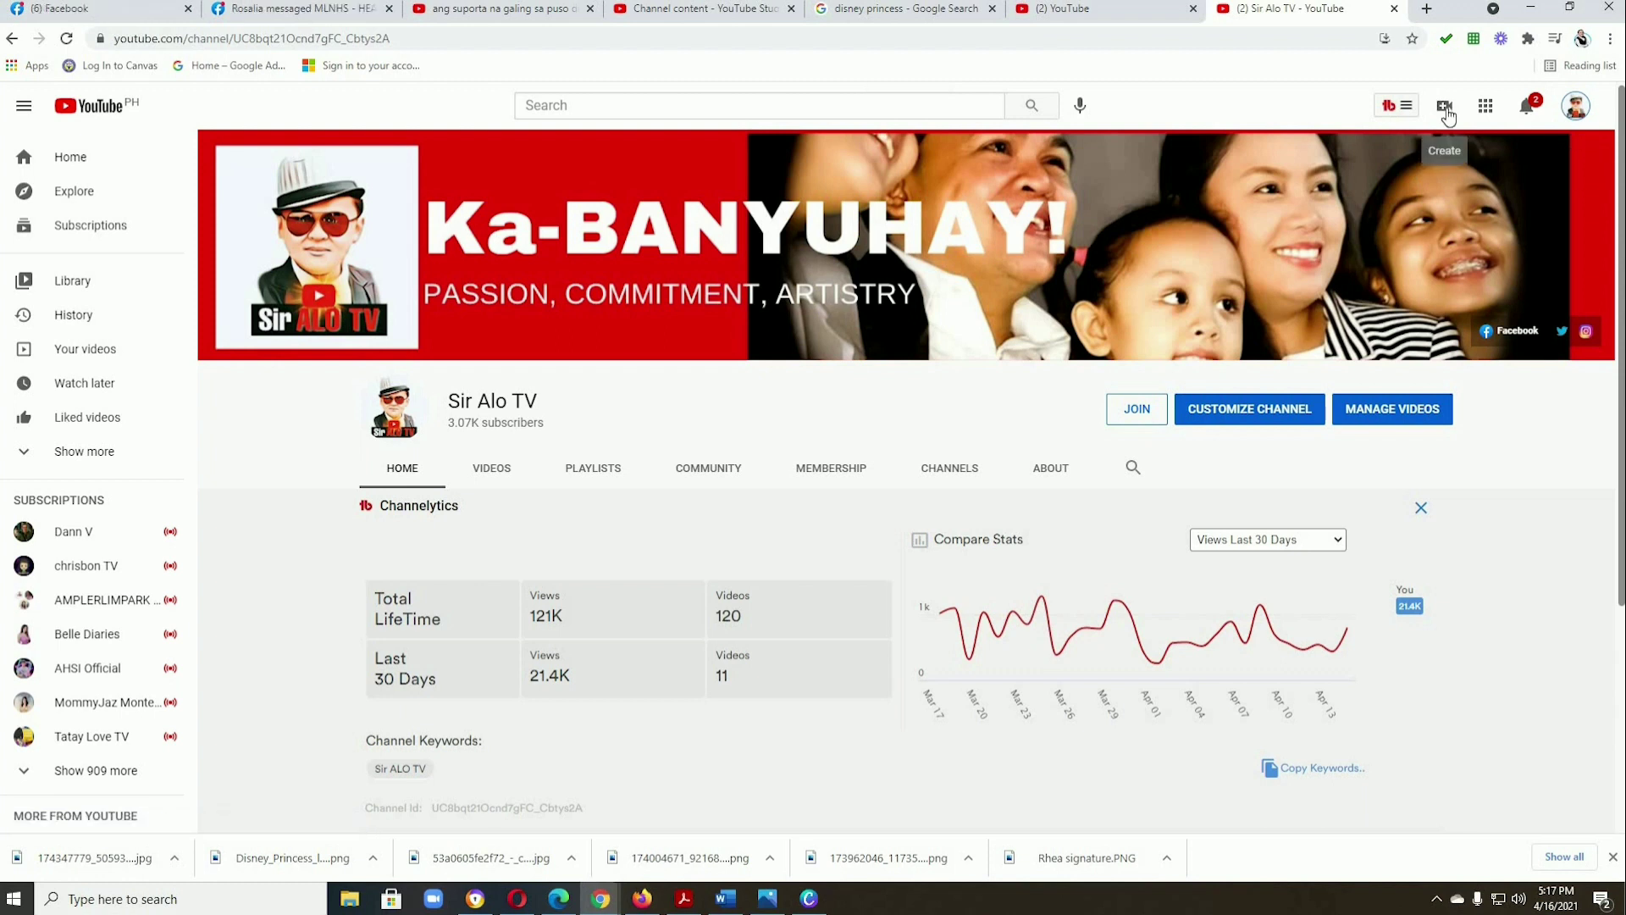
pyautogui.click(1446, 114)
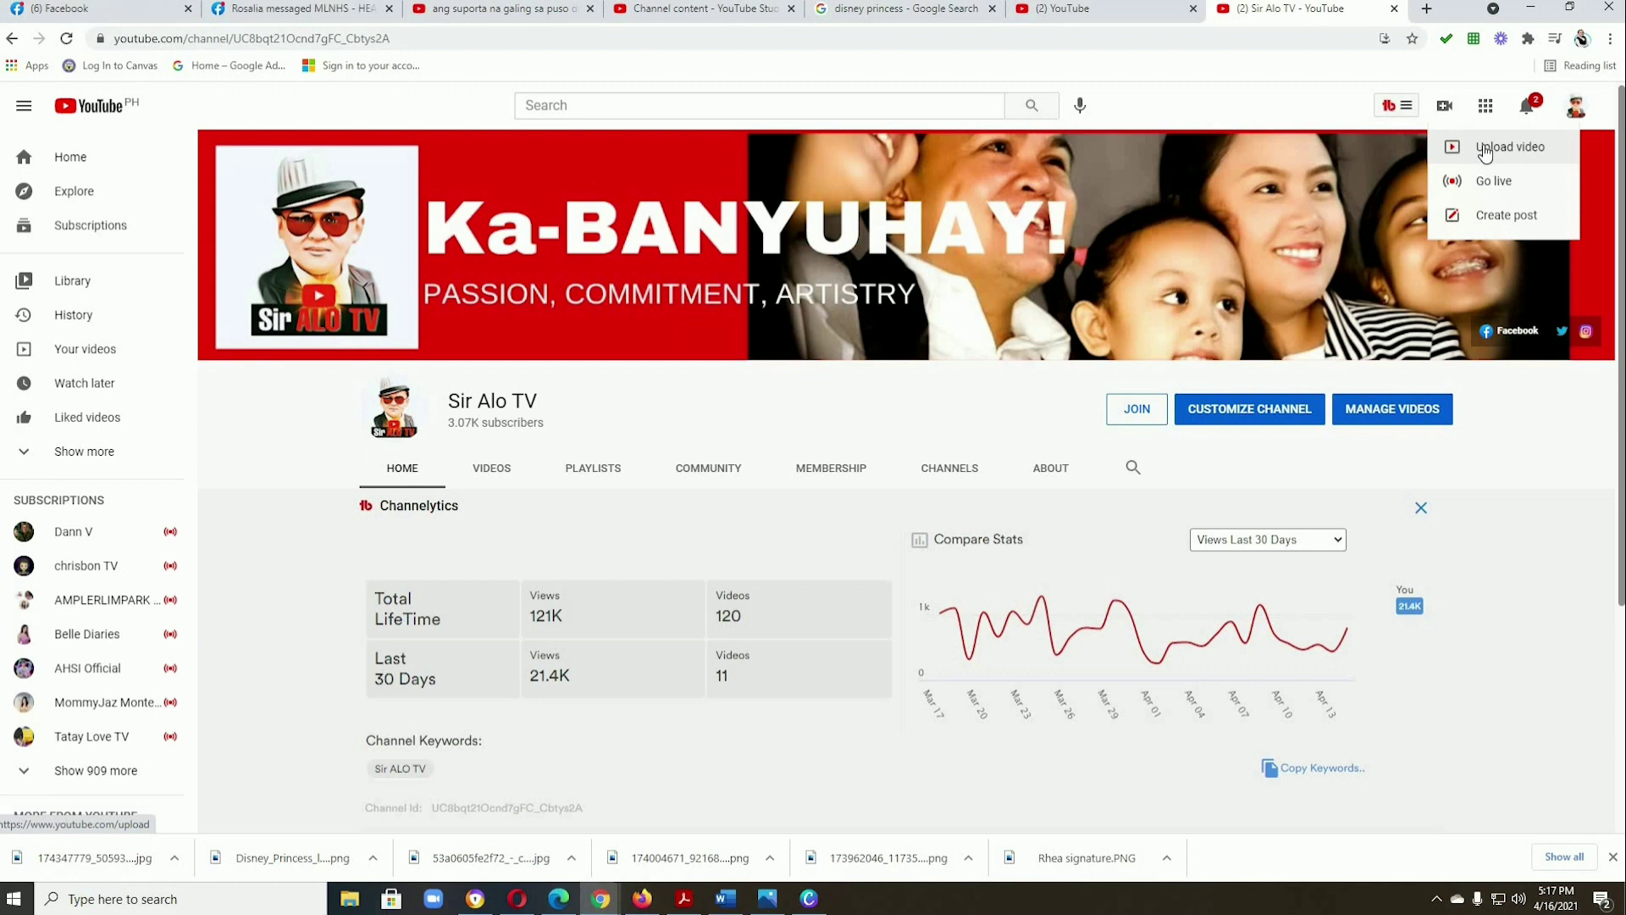
pyautogui.click(1484, 149)
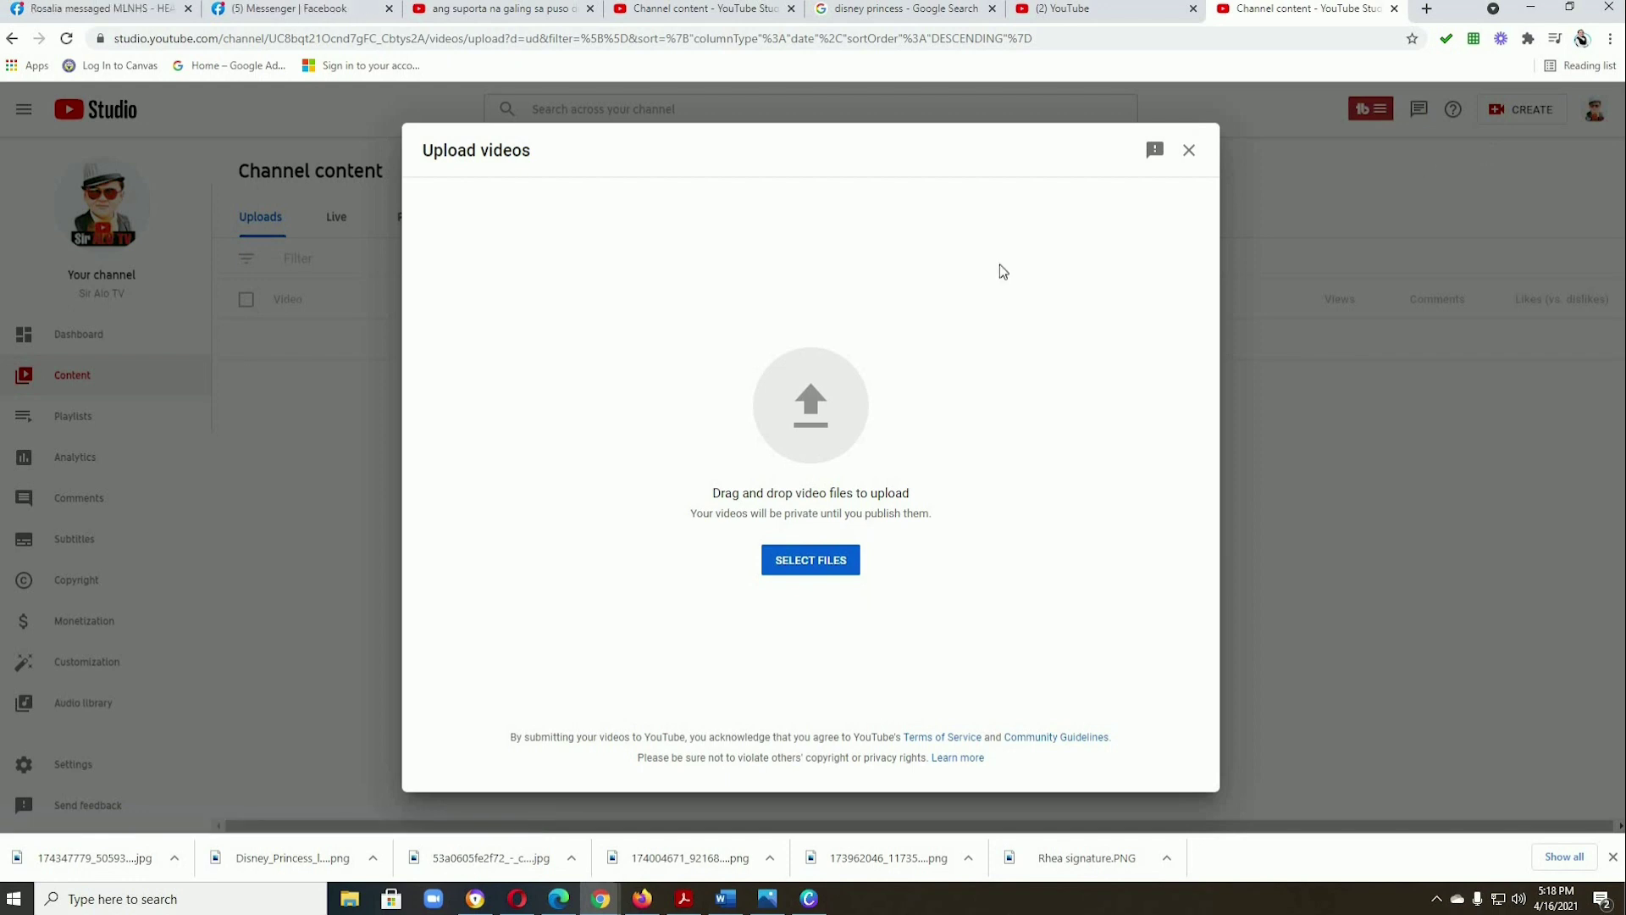
# - Upload the Desktop file 1080_24_9.86_Apr162021.mp4
pyautogui.click(810, 561)
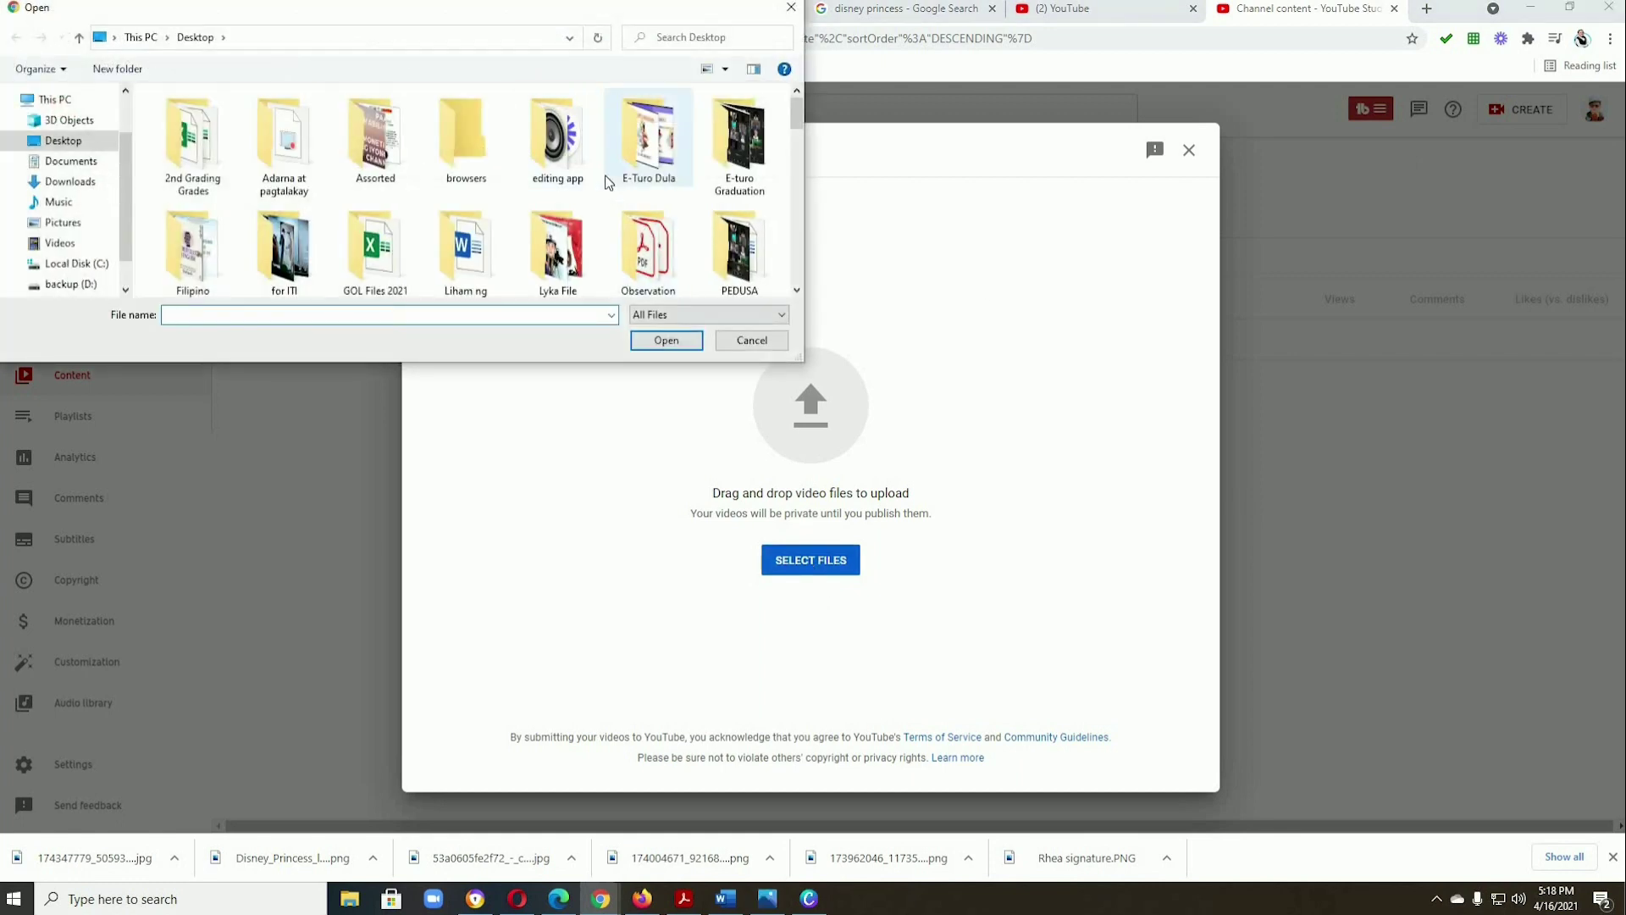
pyautogui.scroll(-3, 609, 183)
pyautogui.scroll(-3, 605, 186)
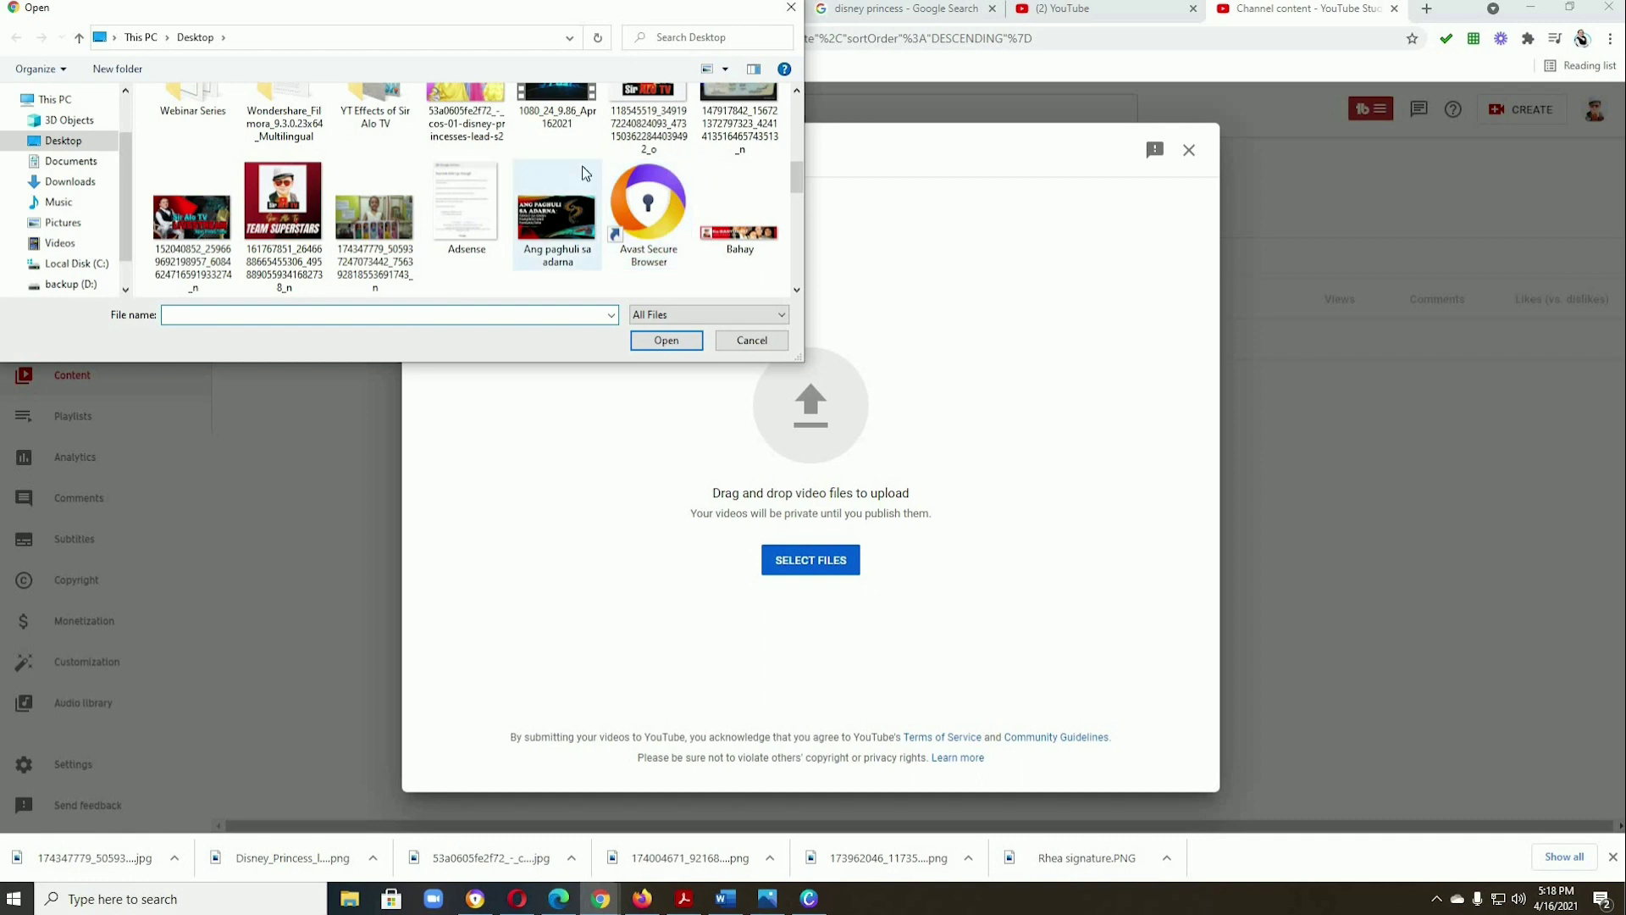
pyautogui.scroll(1, 576, 160)
pyautogui.click(570, 152)
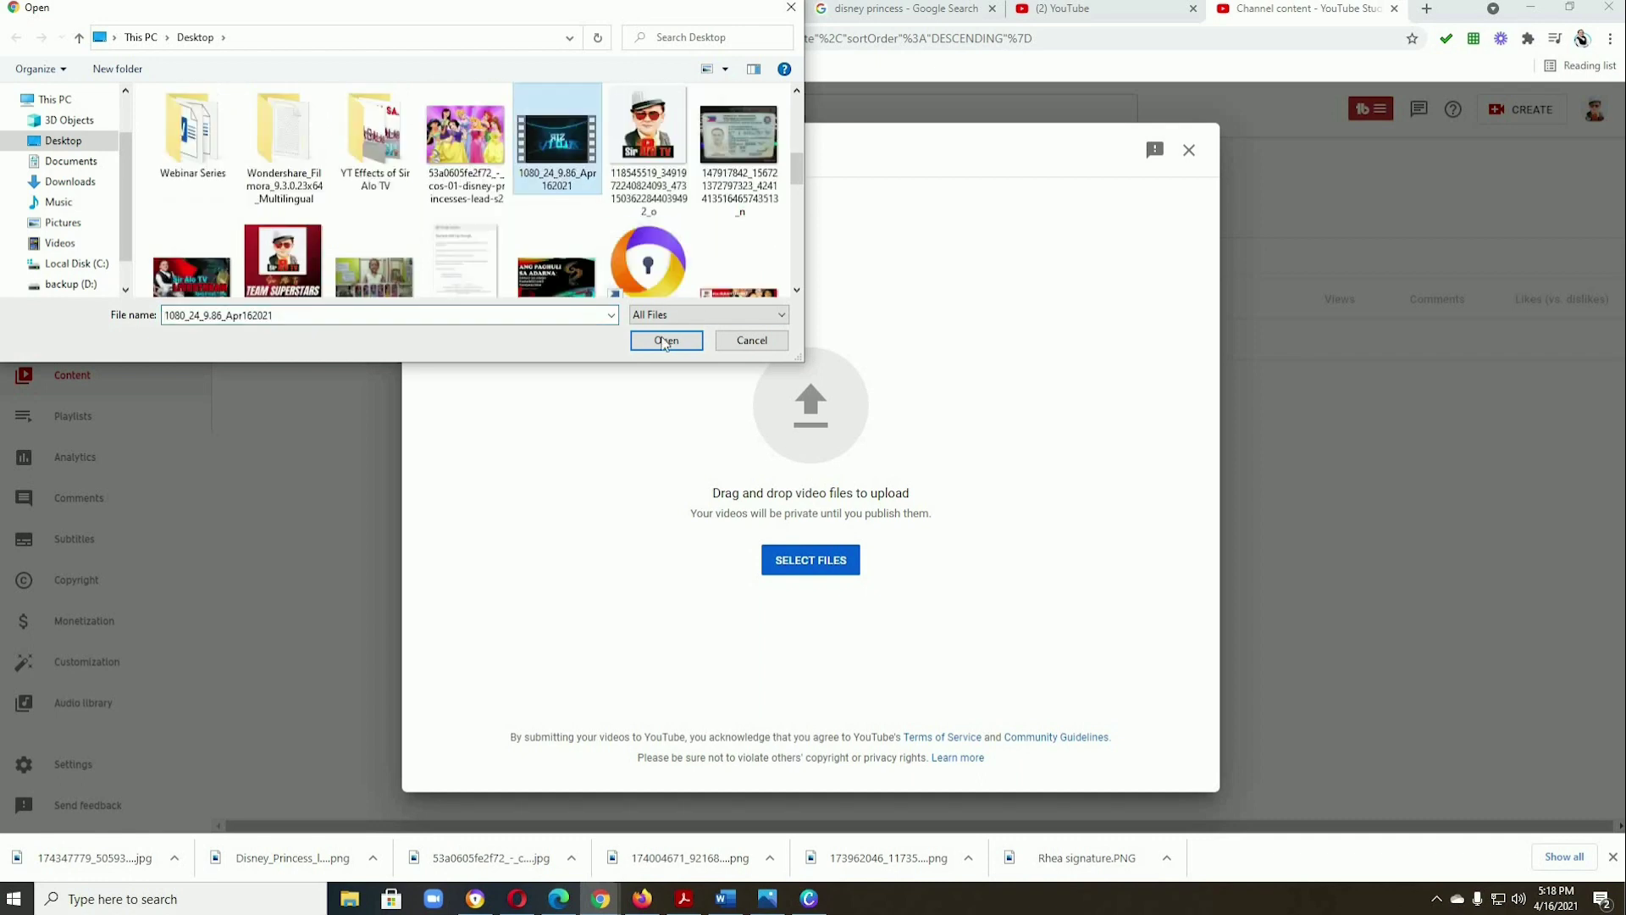
pyautogui.click(665, 341)
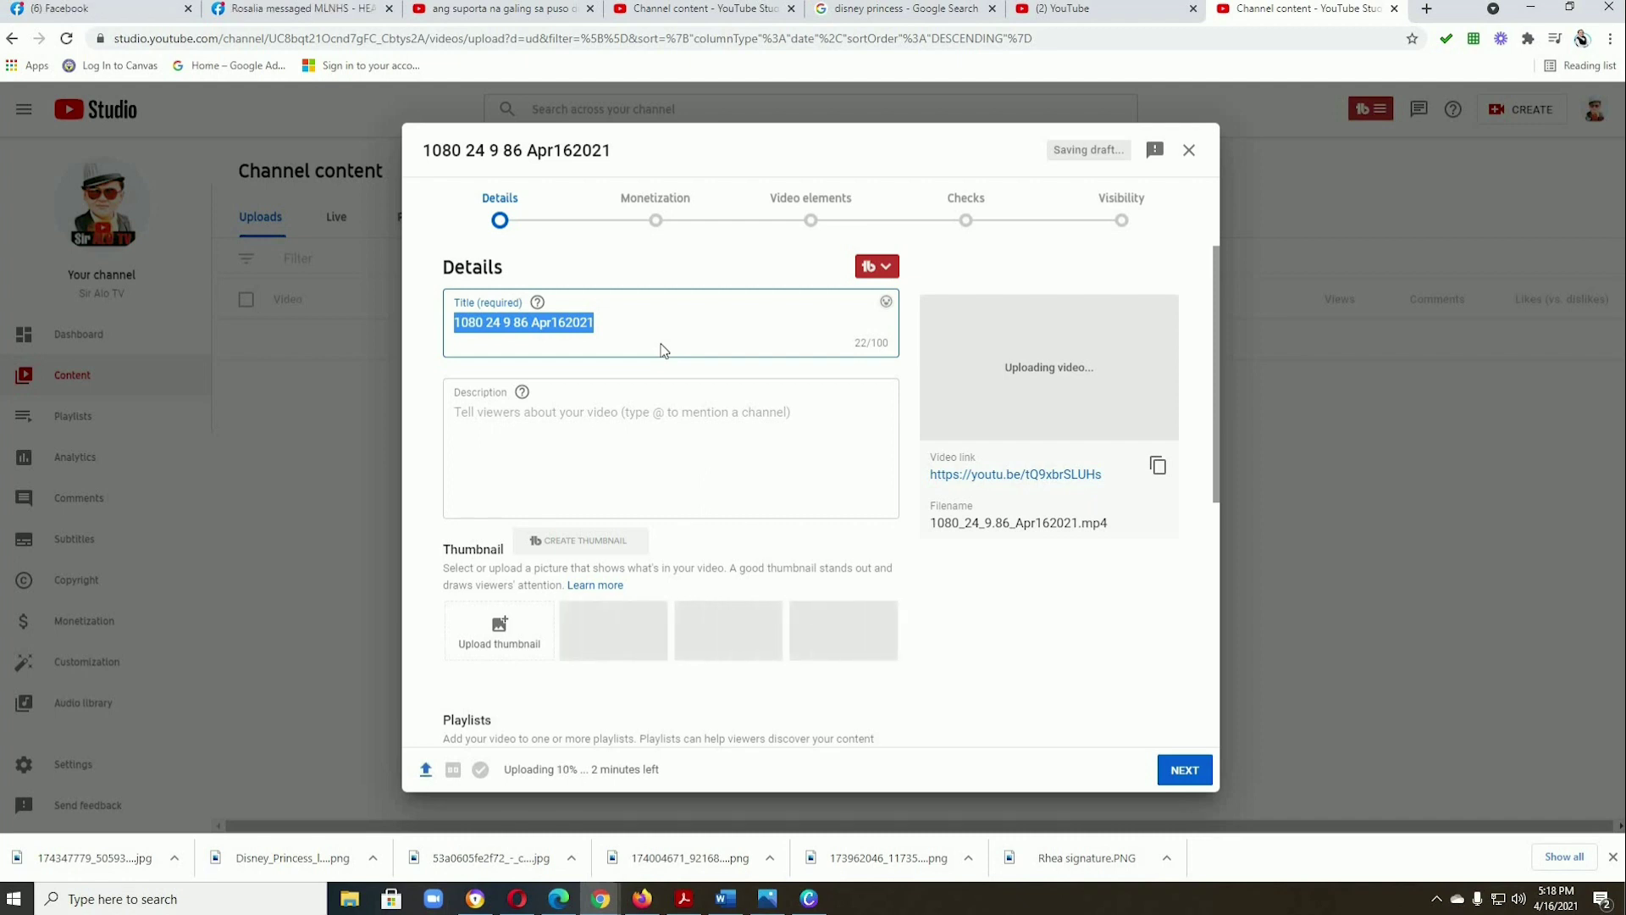
# - Replace the default title with 'Aila's Unboxing Disney Princess'
pyautogui.write('Disney Princess')
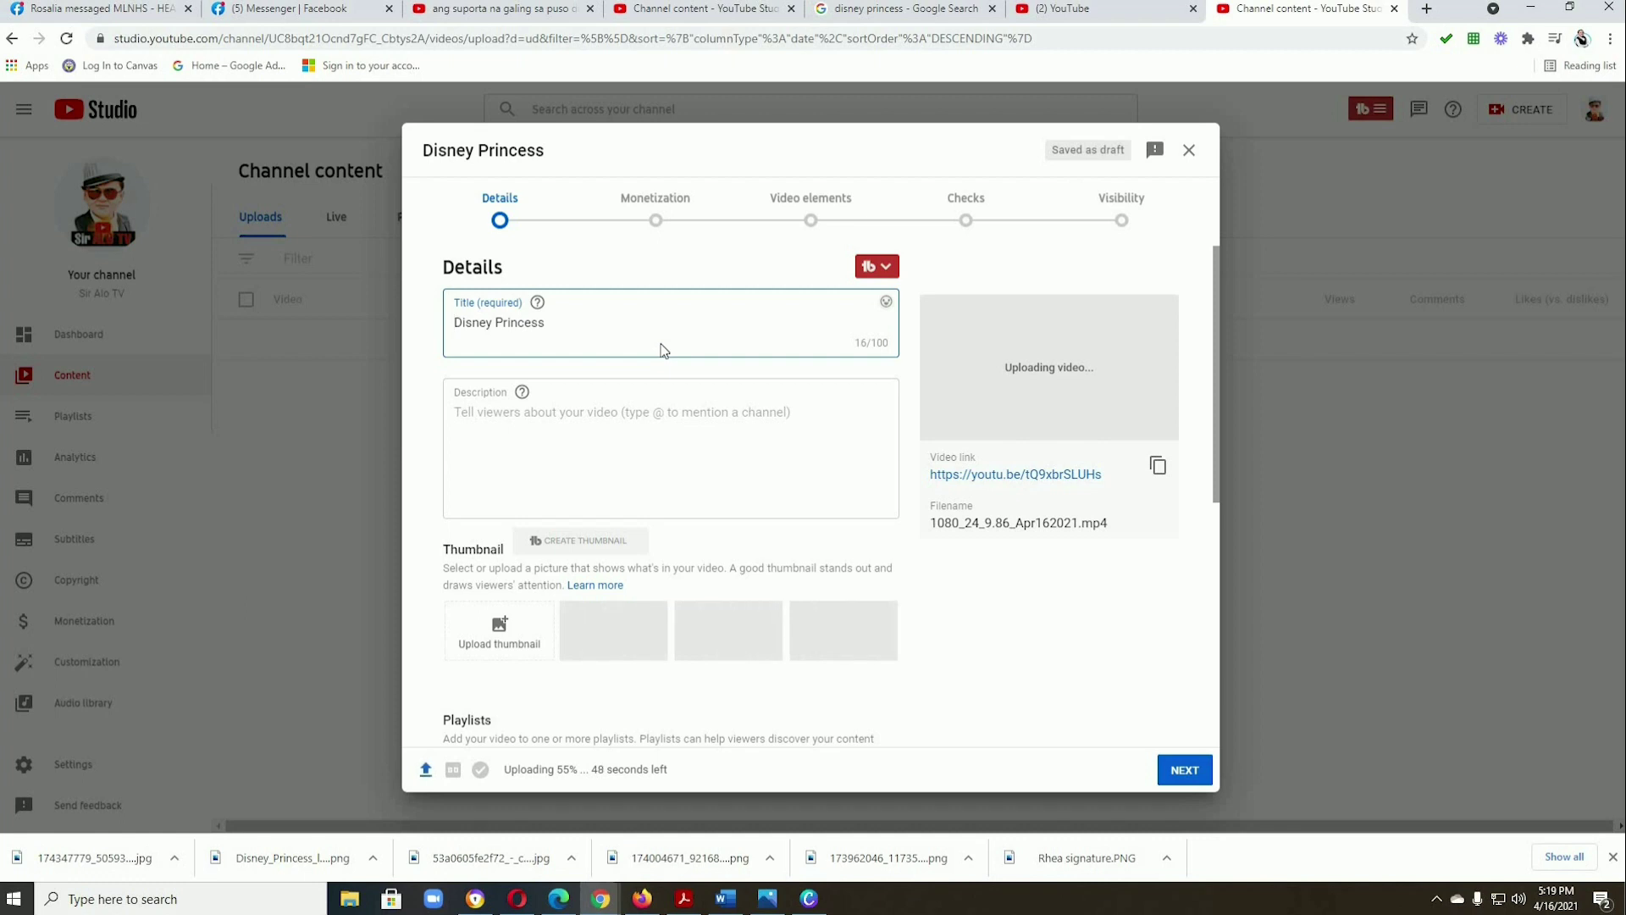
pyautogui.write('Ail')
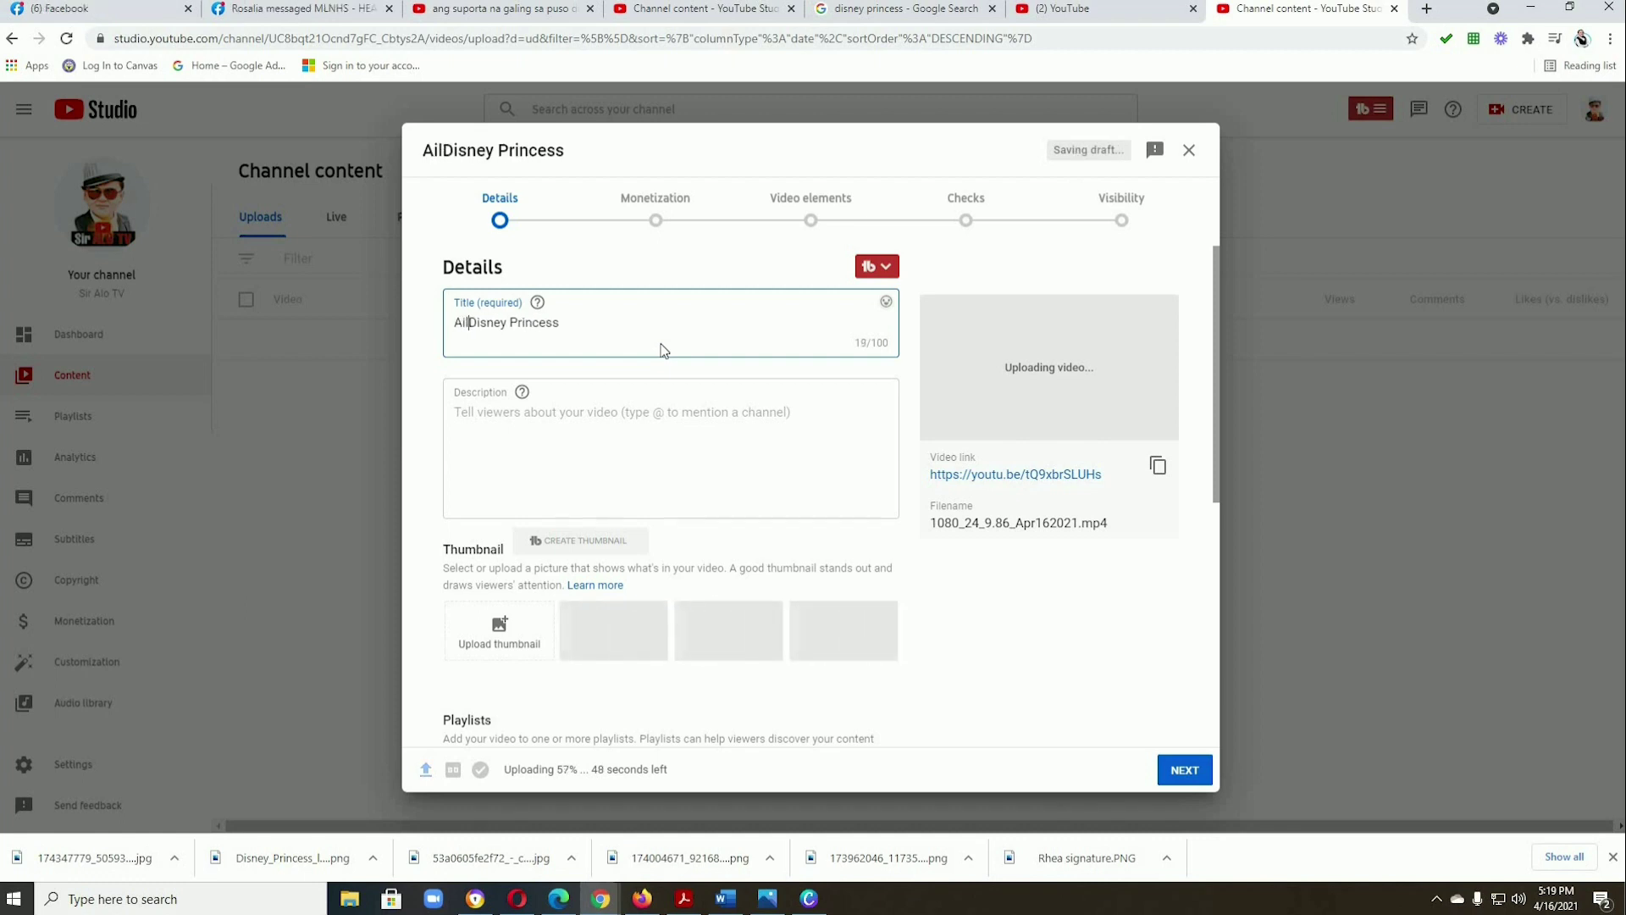
pyautogui.write("a's")
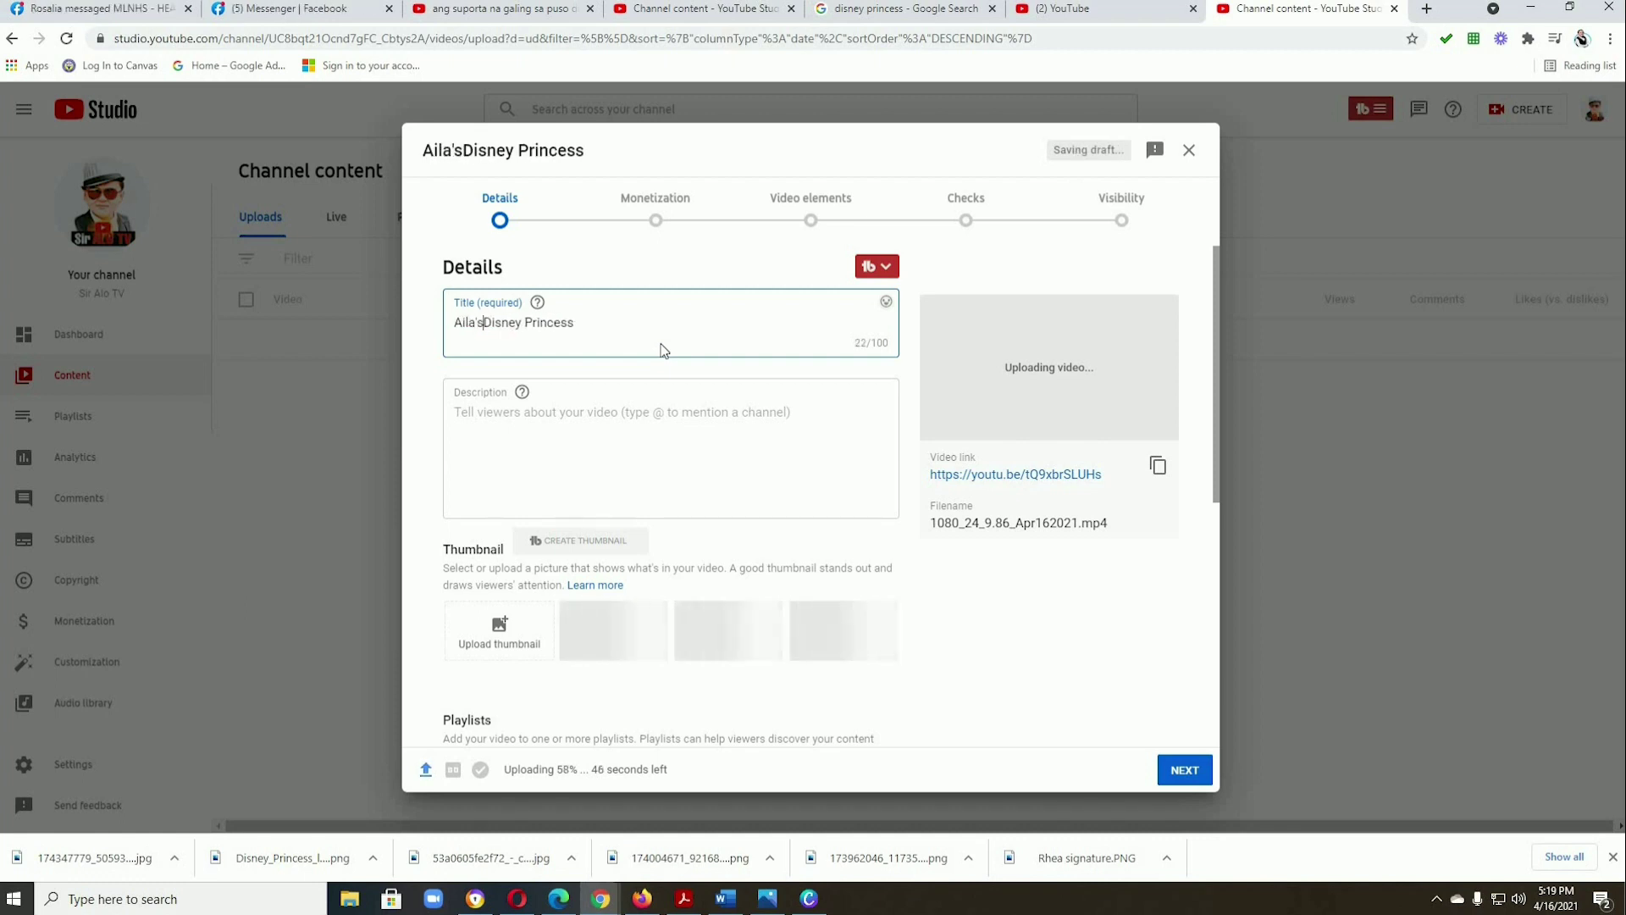
pyautogui.write(' Un')
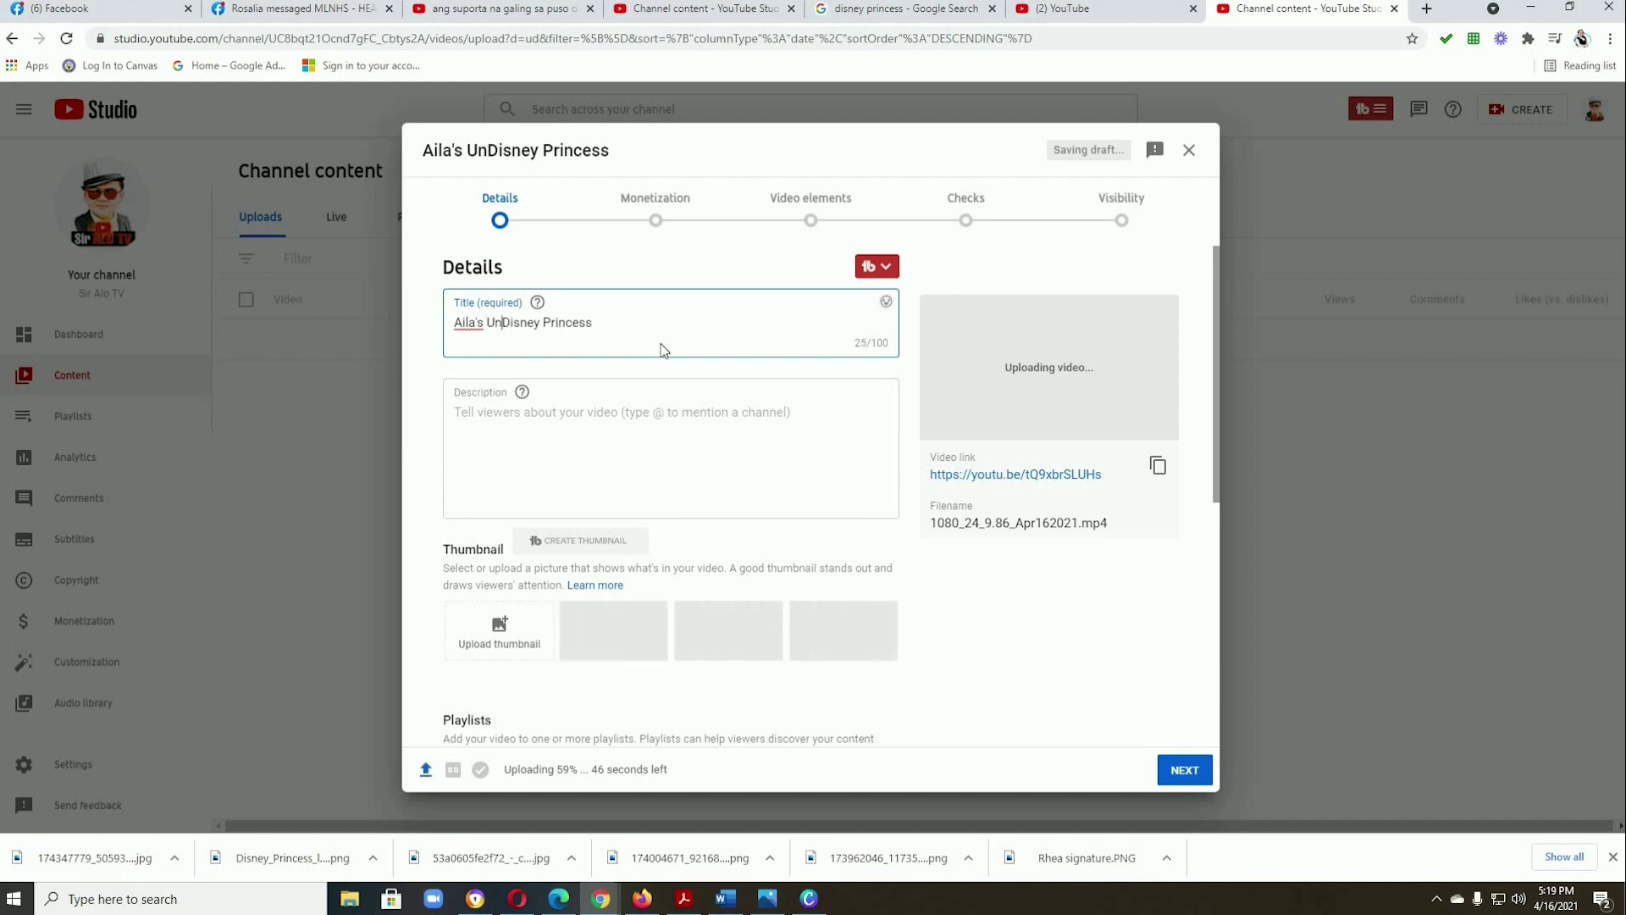
pyautogui.write('bo')
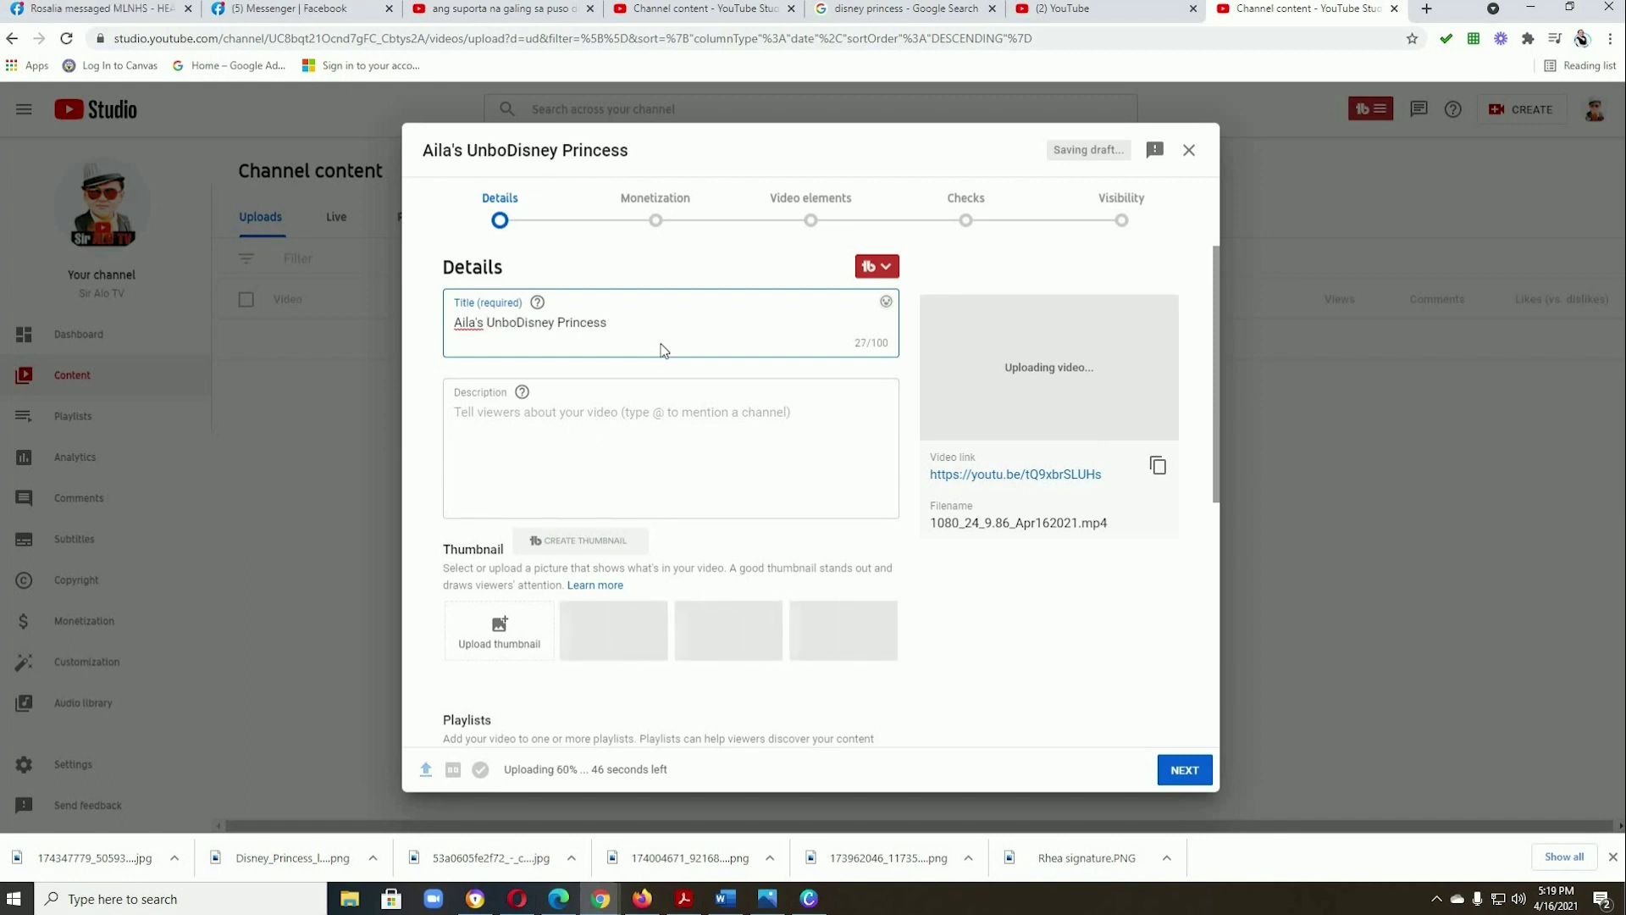
pyautogui.write('xing')
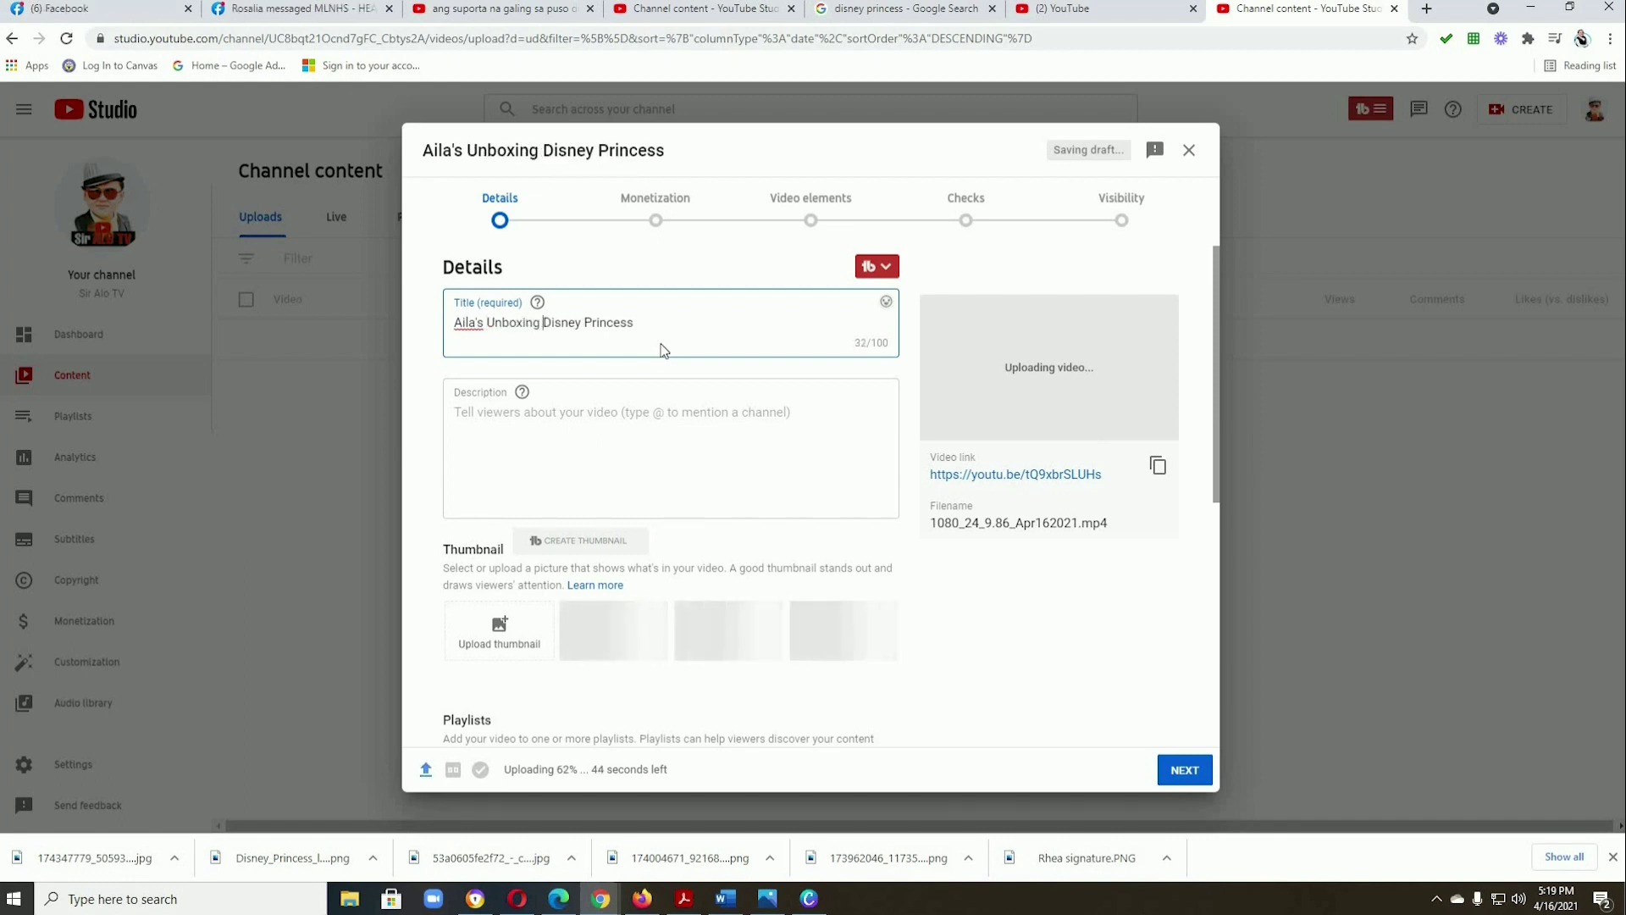
pyautogui.click(564, 430)
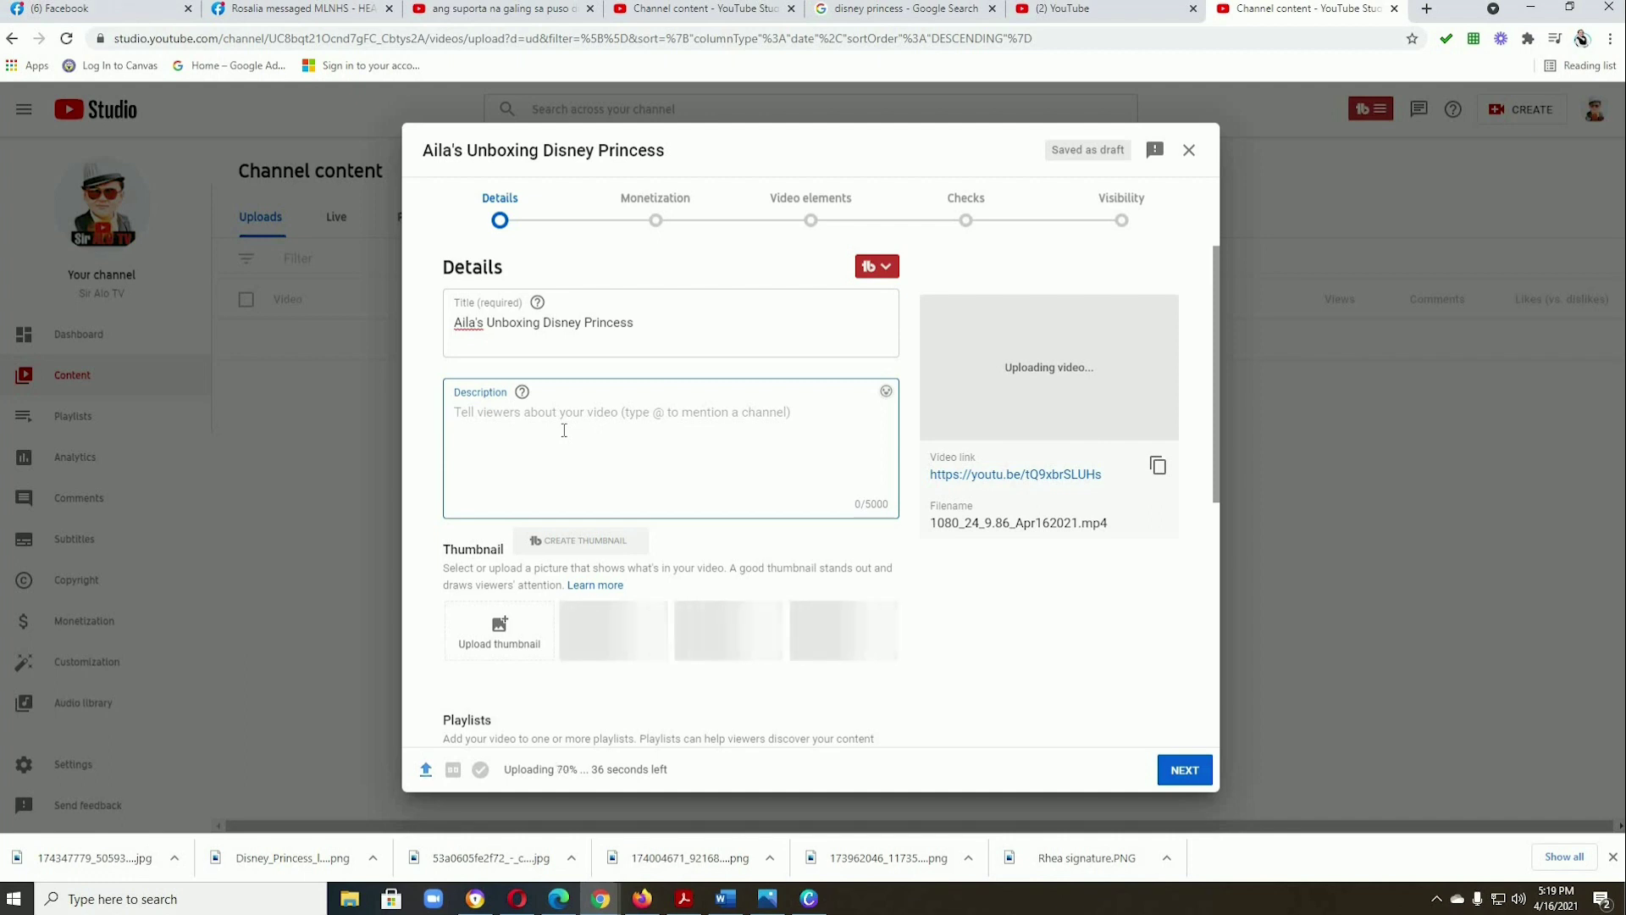
# - Write the Tagalog description 'Kapag nag-aral ng mabuti...' ending with '...niyang isinagawang unboxing.'
pyautogui.write('Ka')
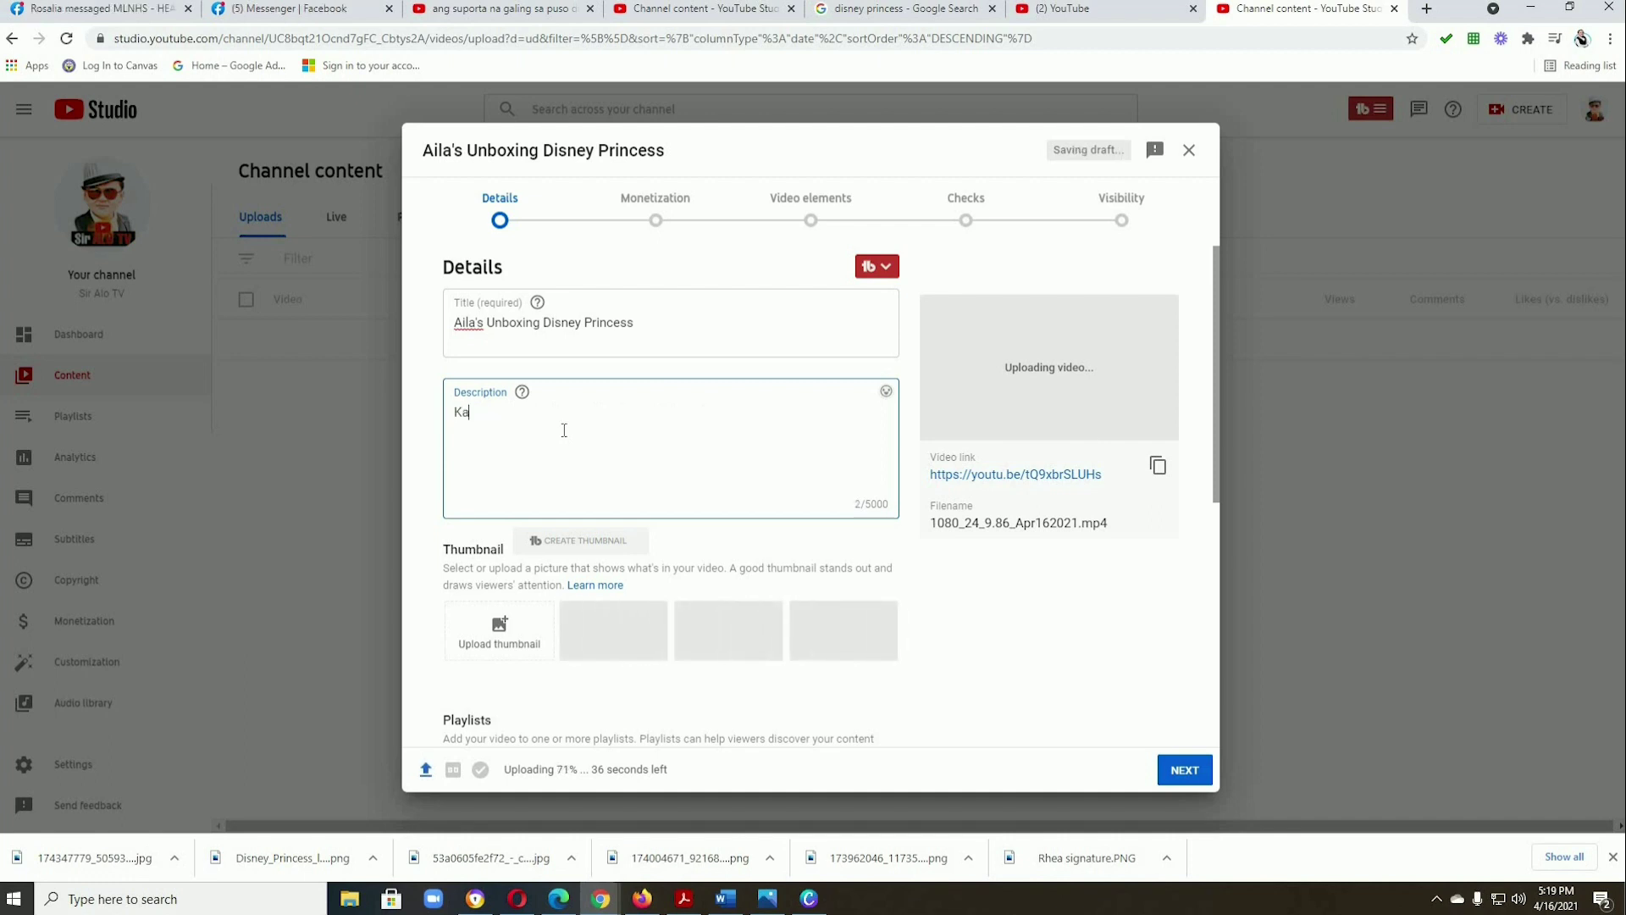
pyautogui.write('pag nag')
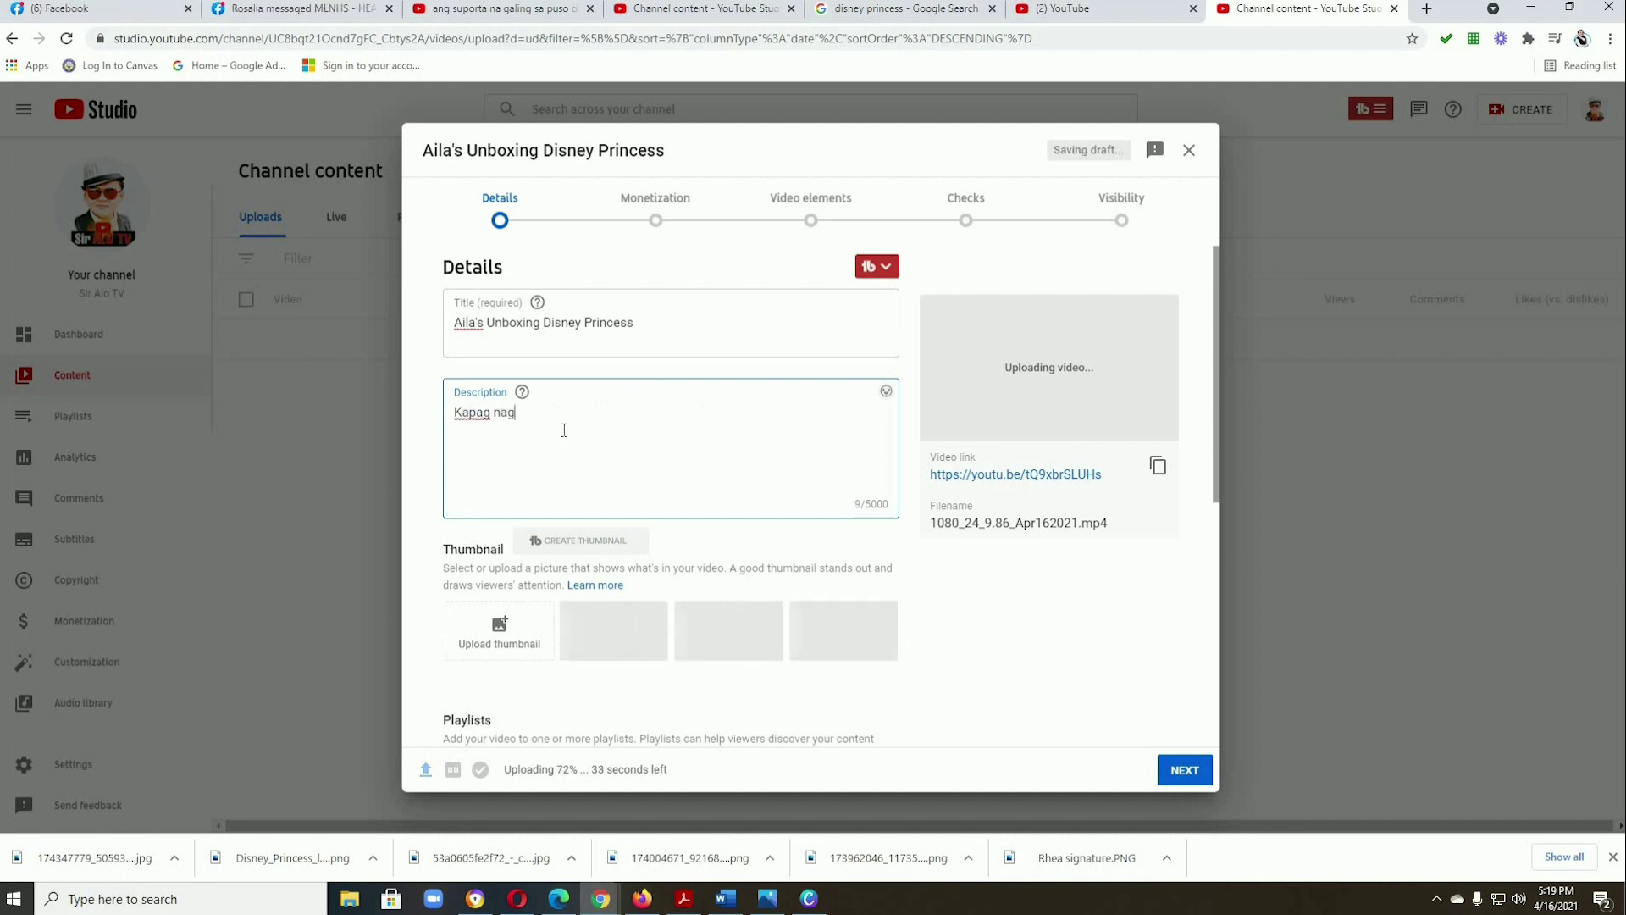
pyautogui.write('-arta')
pyautogui.press('BackSpace')
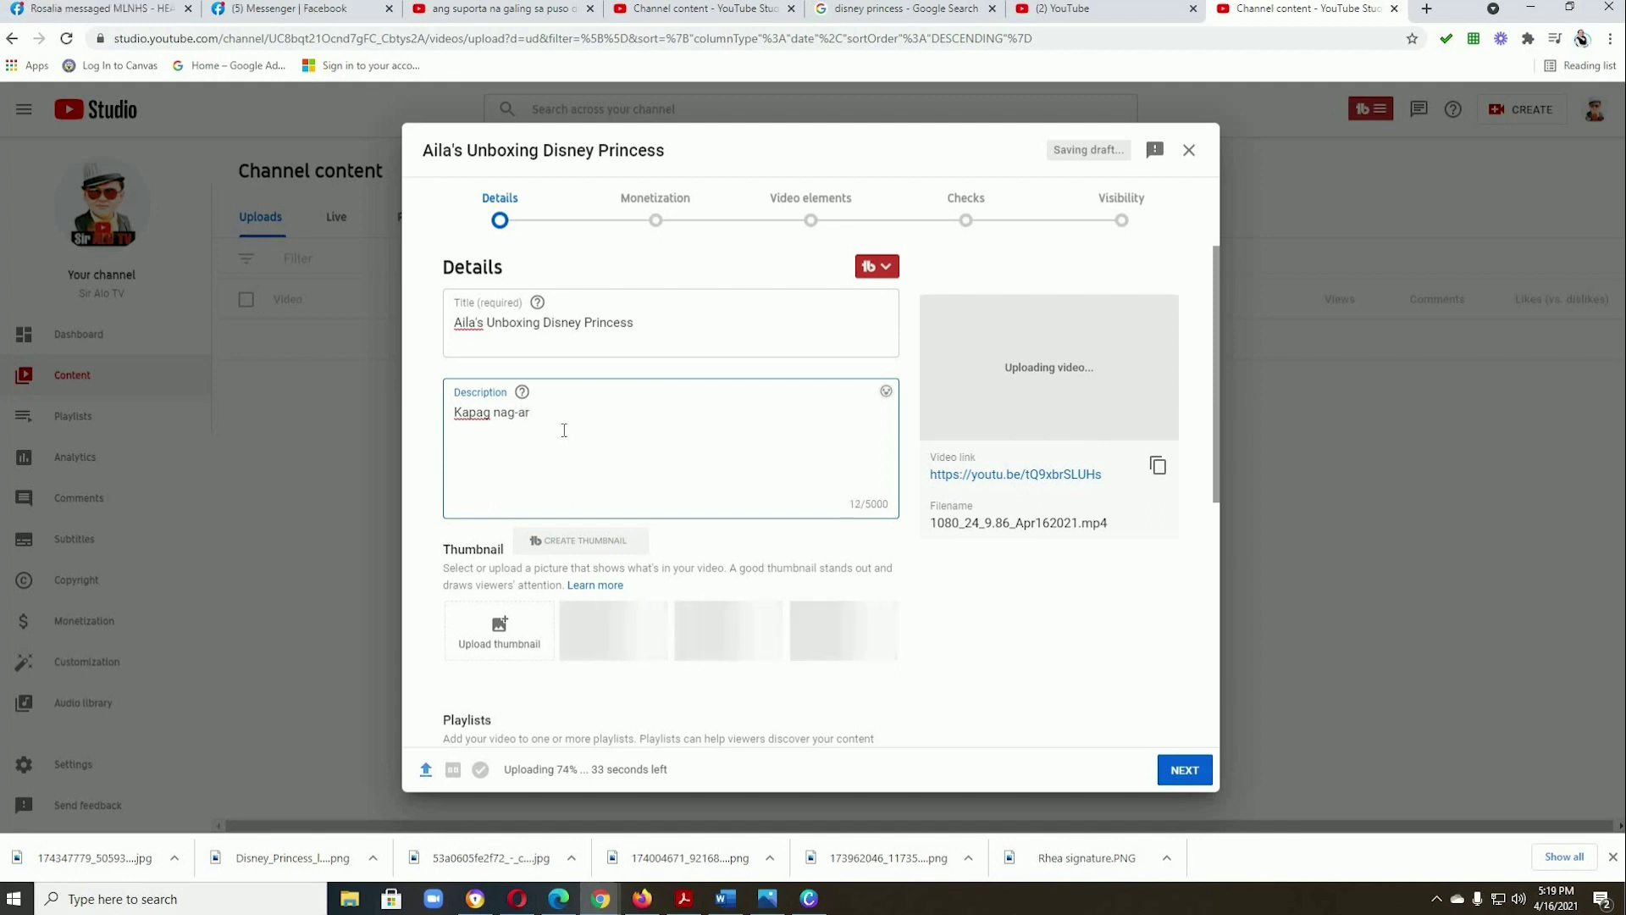
pyautogui.write('al ng ')
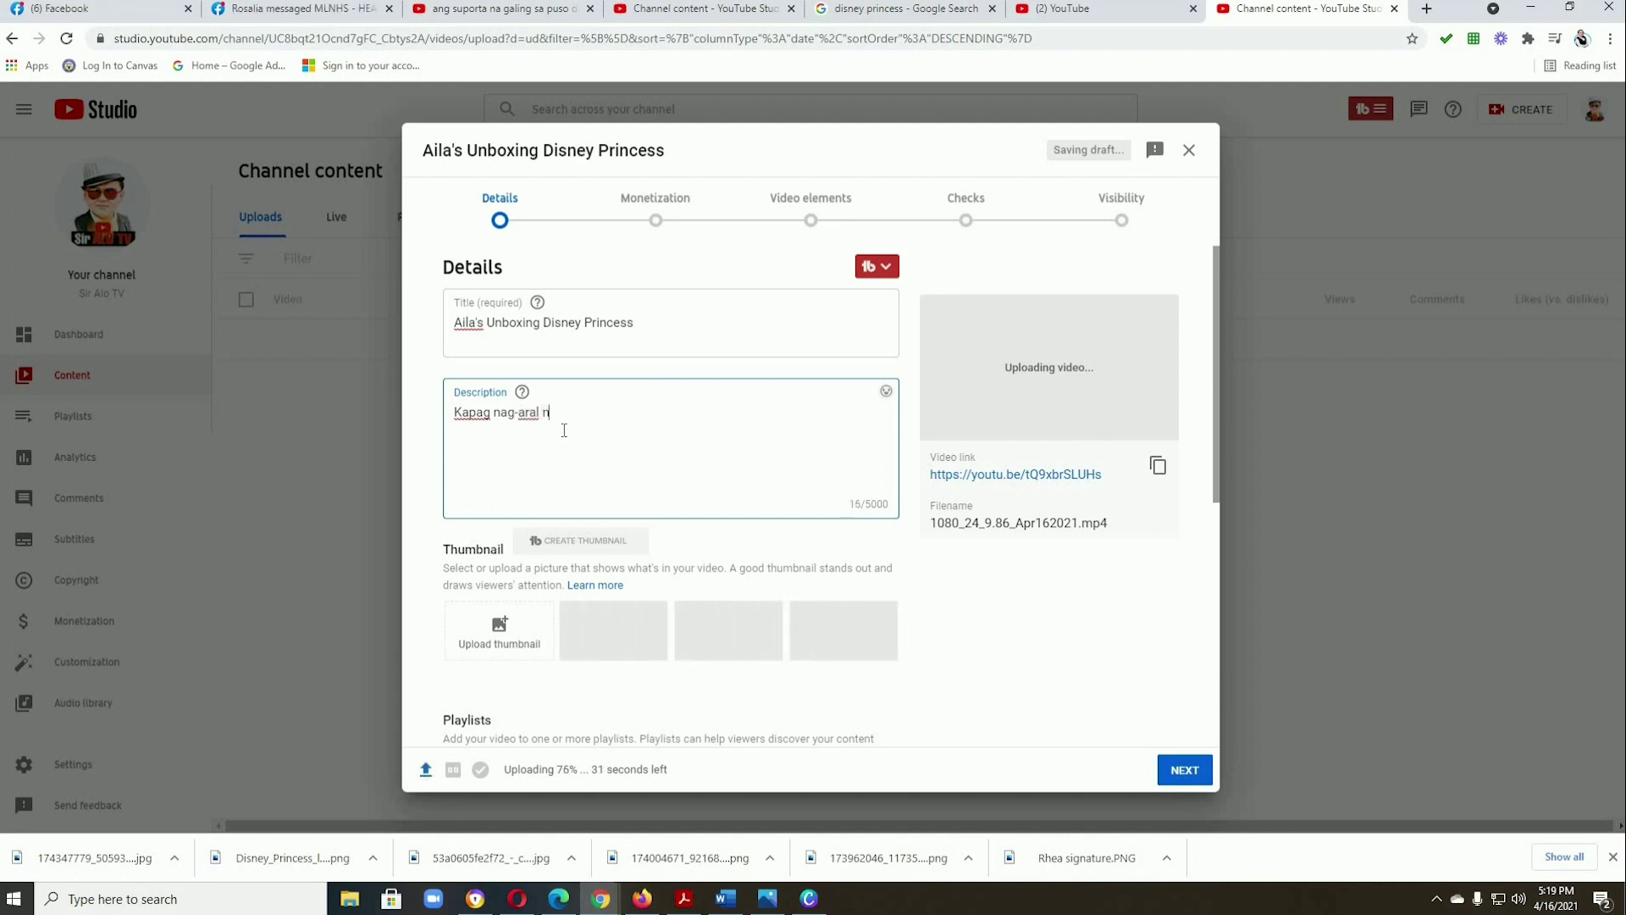
pyautogui.write('mabuti')
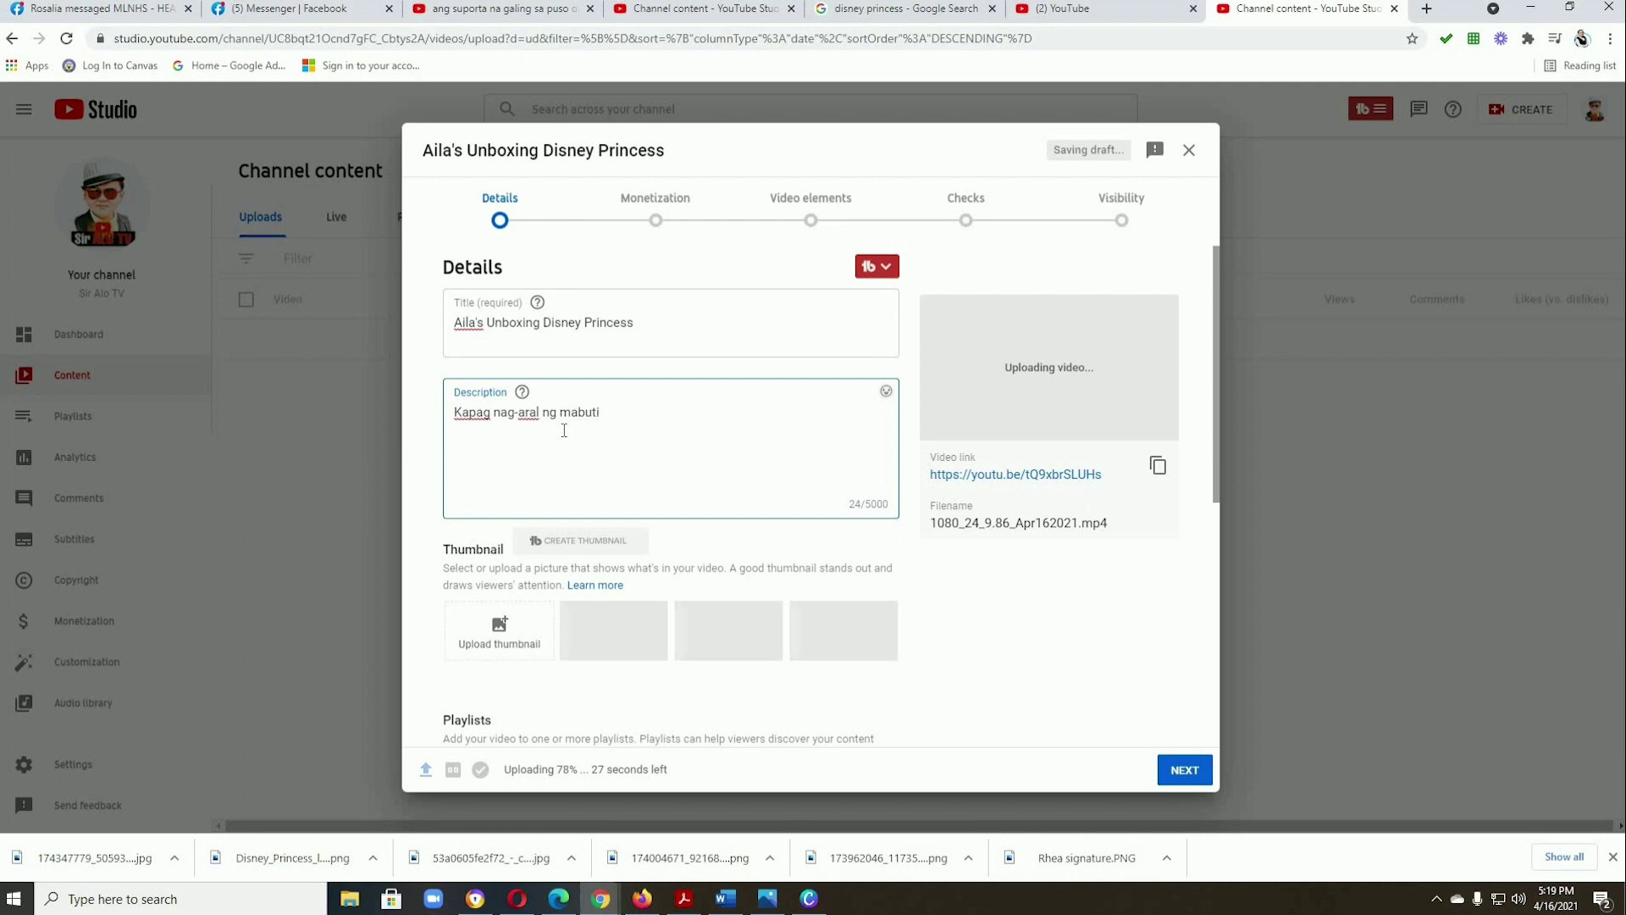
pyautogui.write('...may')
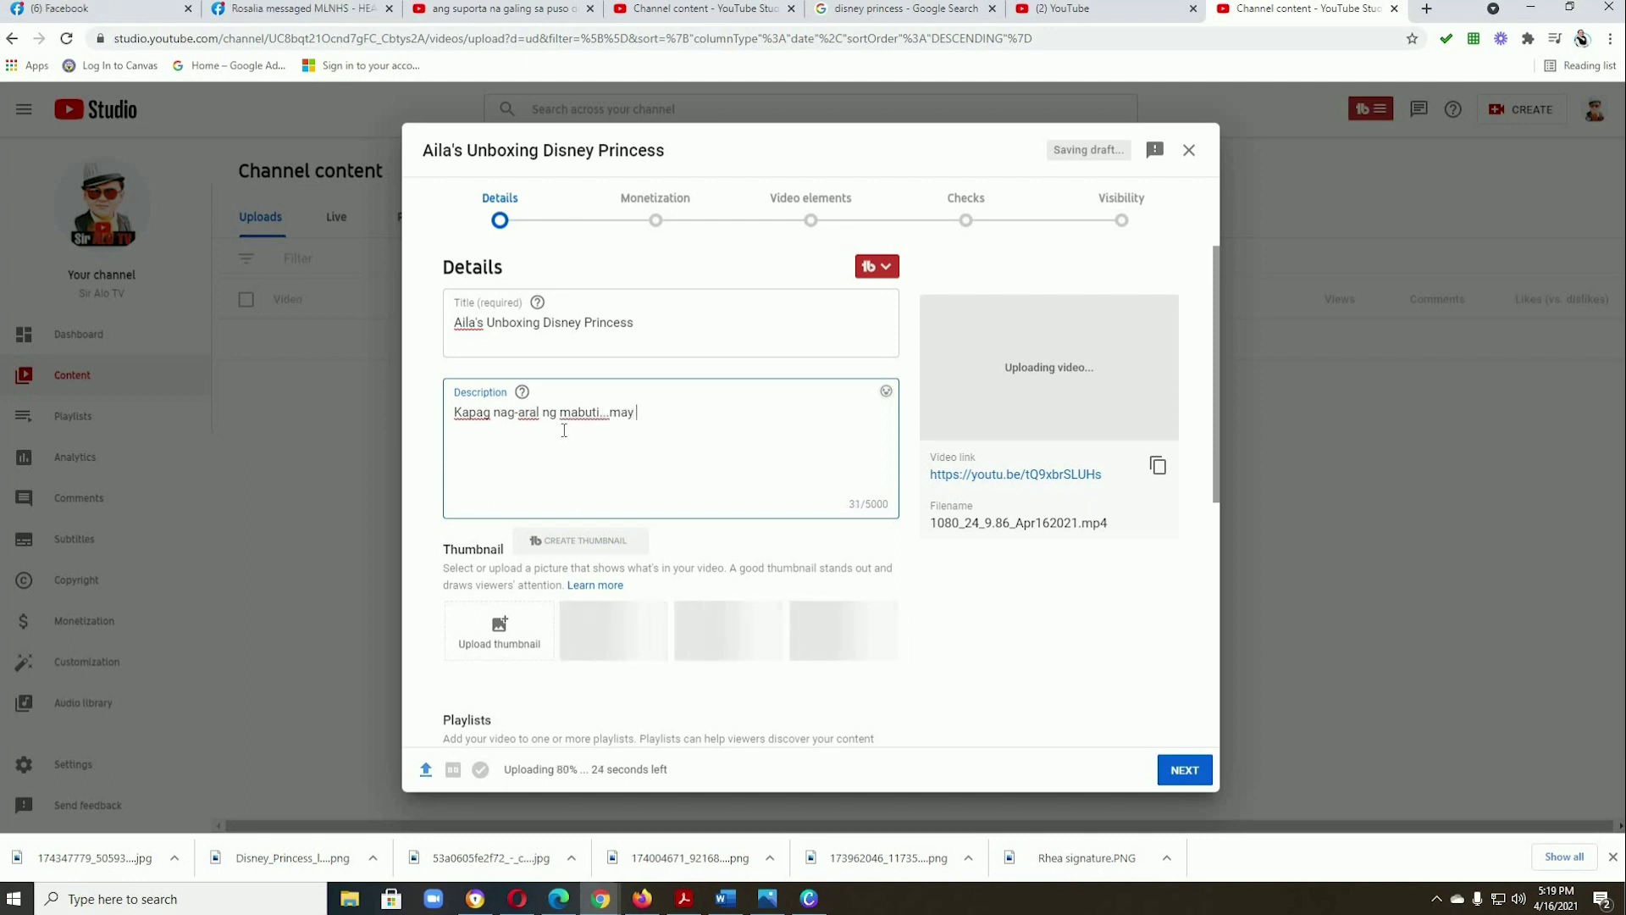
pyautogui.write(' regalo')
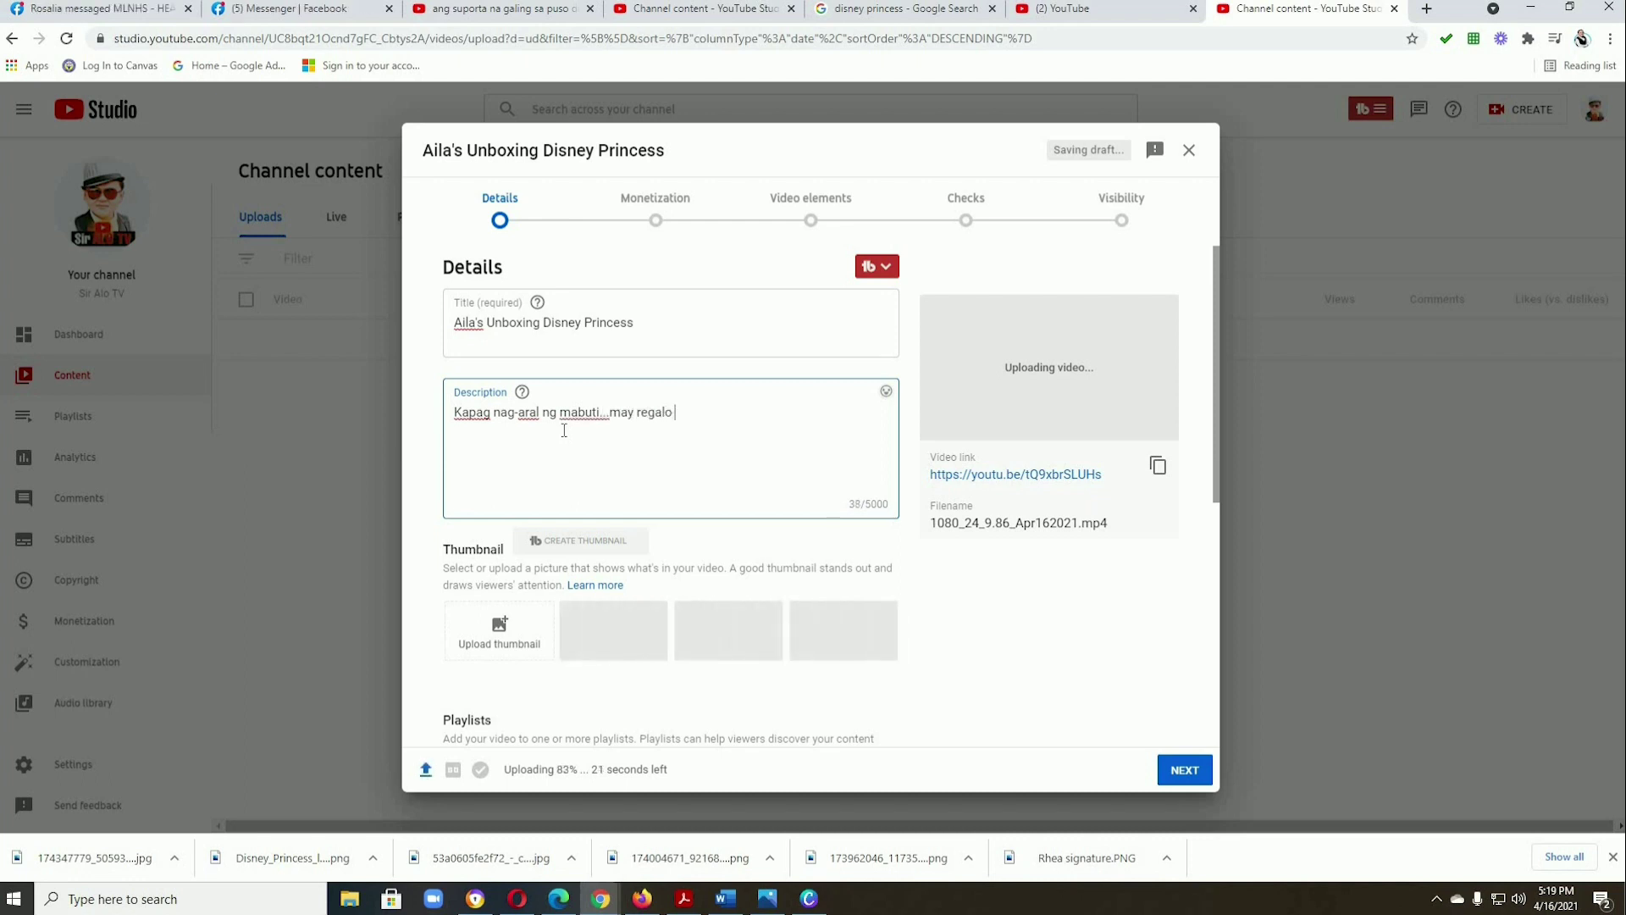
pyautogui.write(' kay Mo')
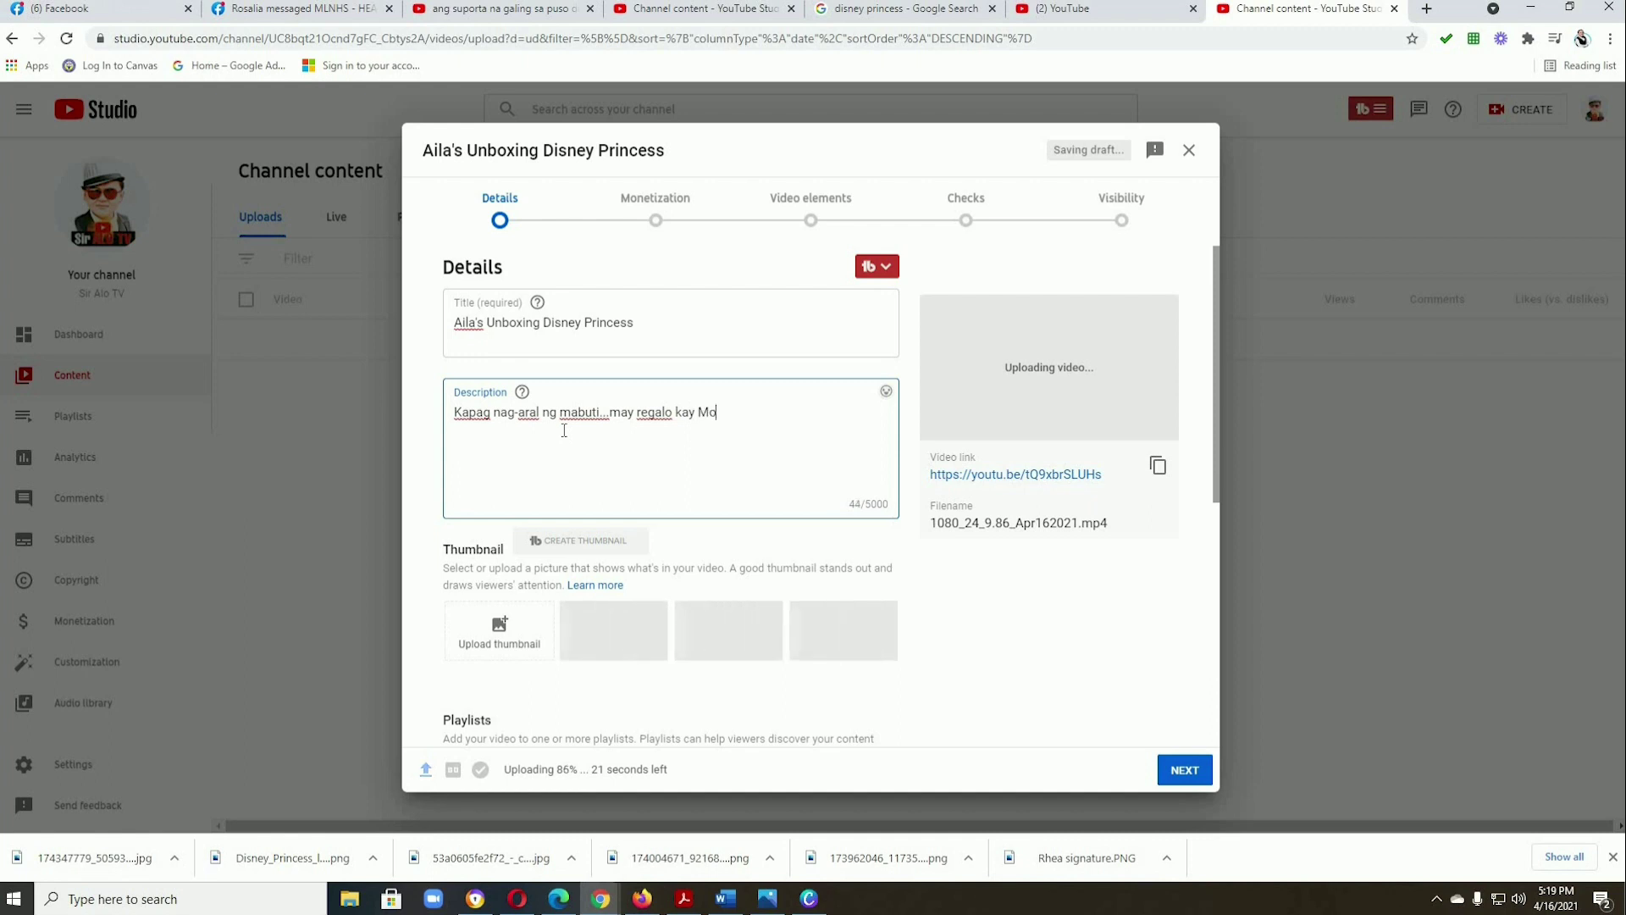
pyautogui.write('mmy at ')
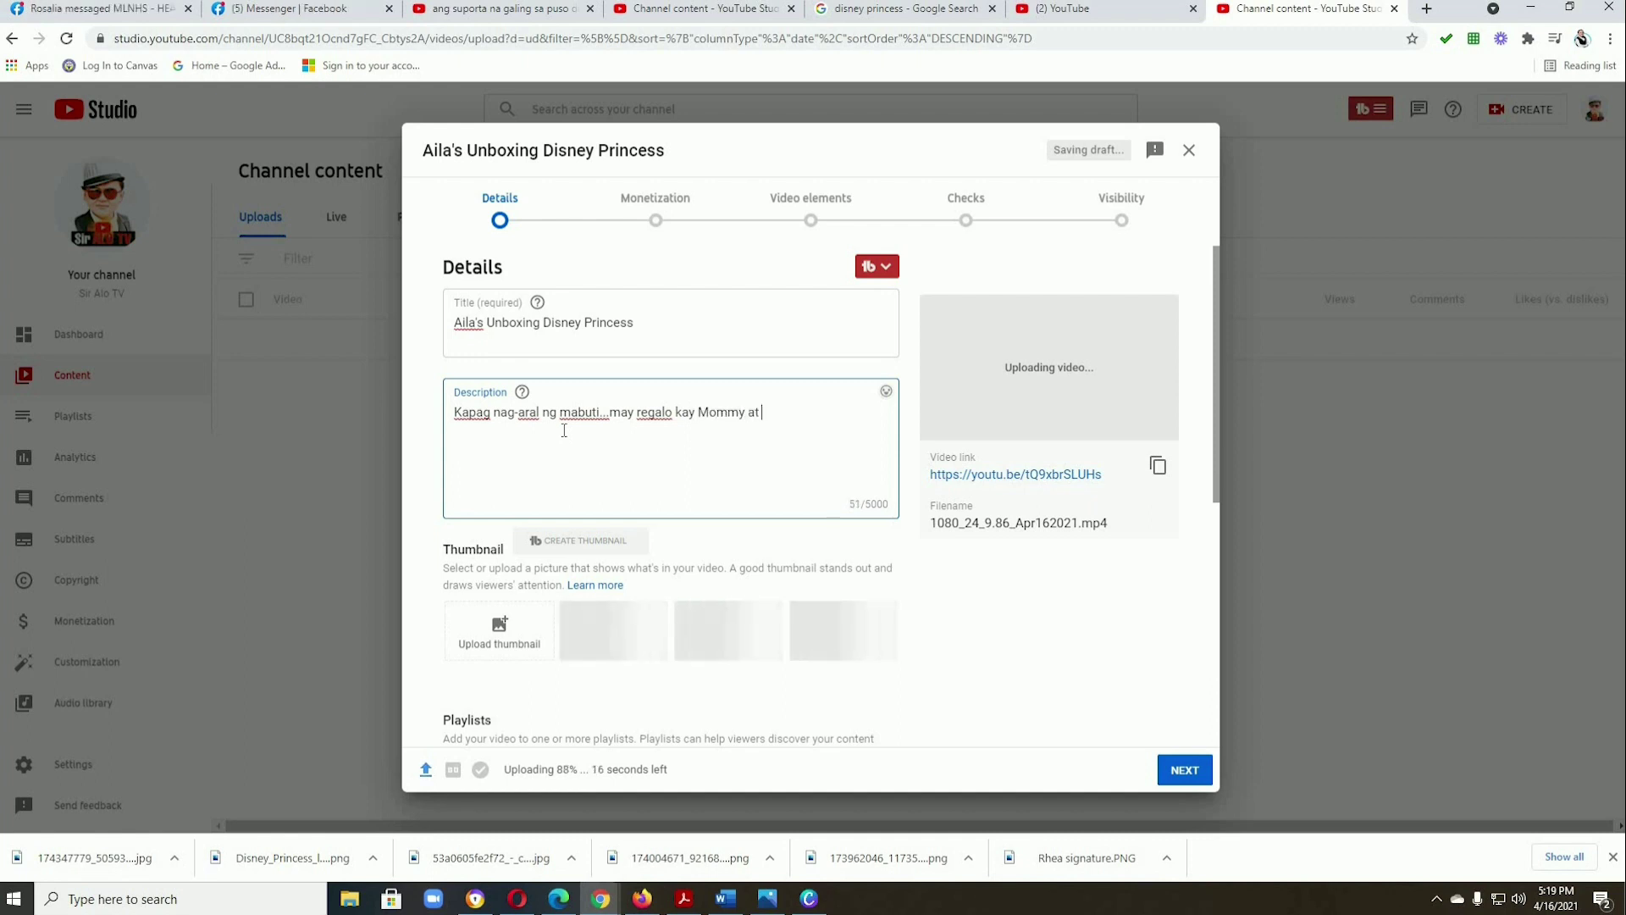
pyautogui.write('Daddy')
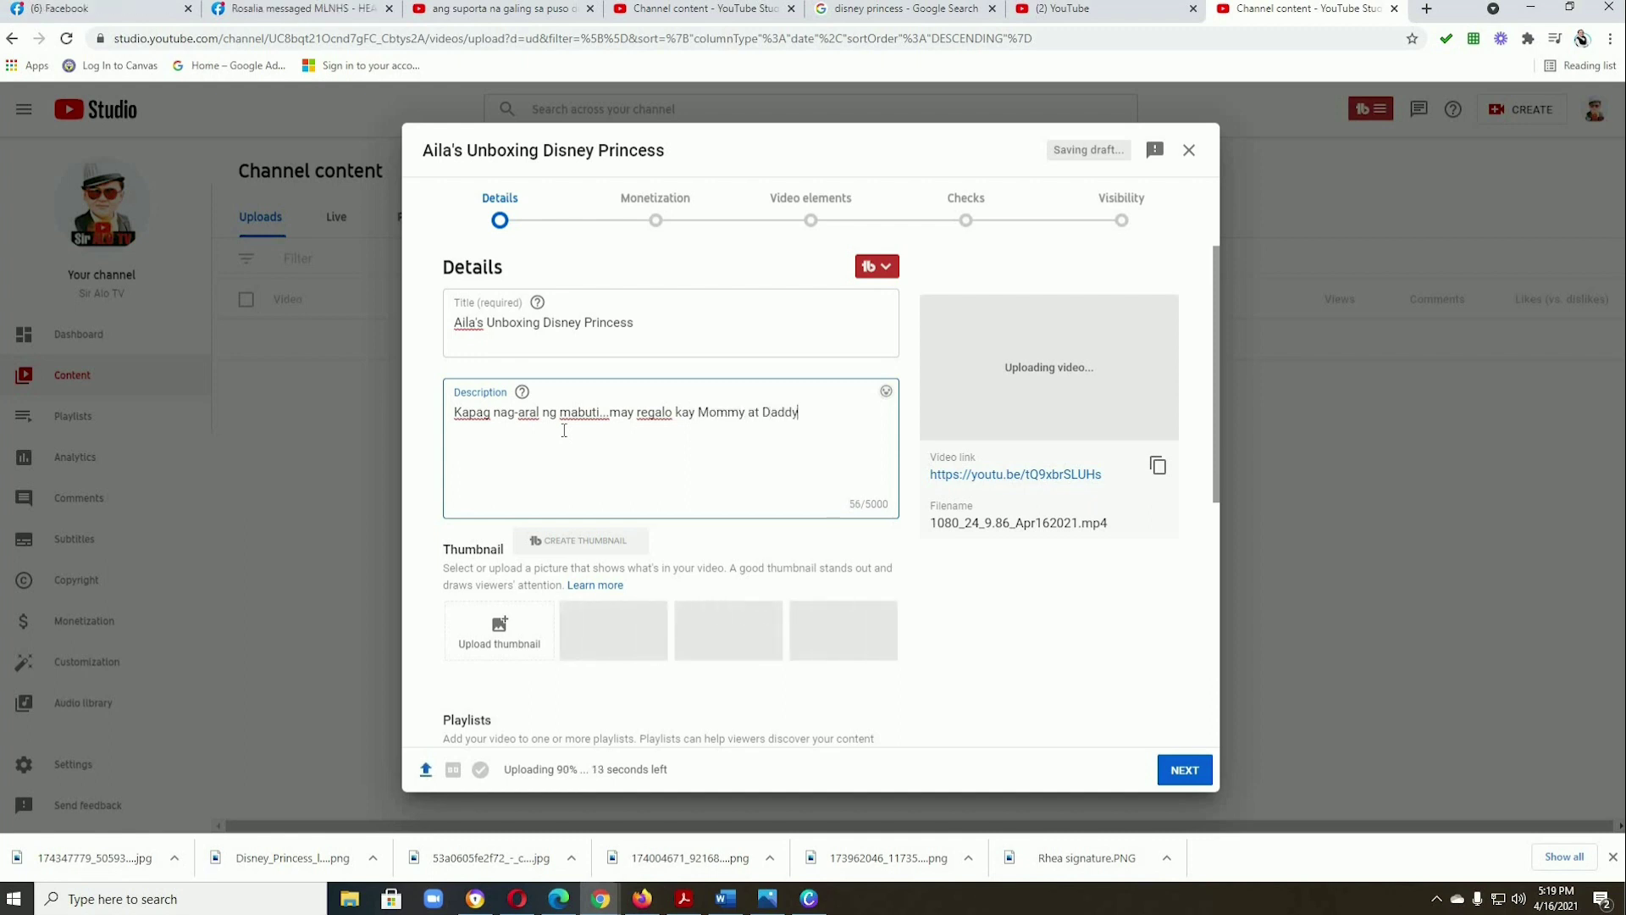
pyautogui.write('. ')
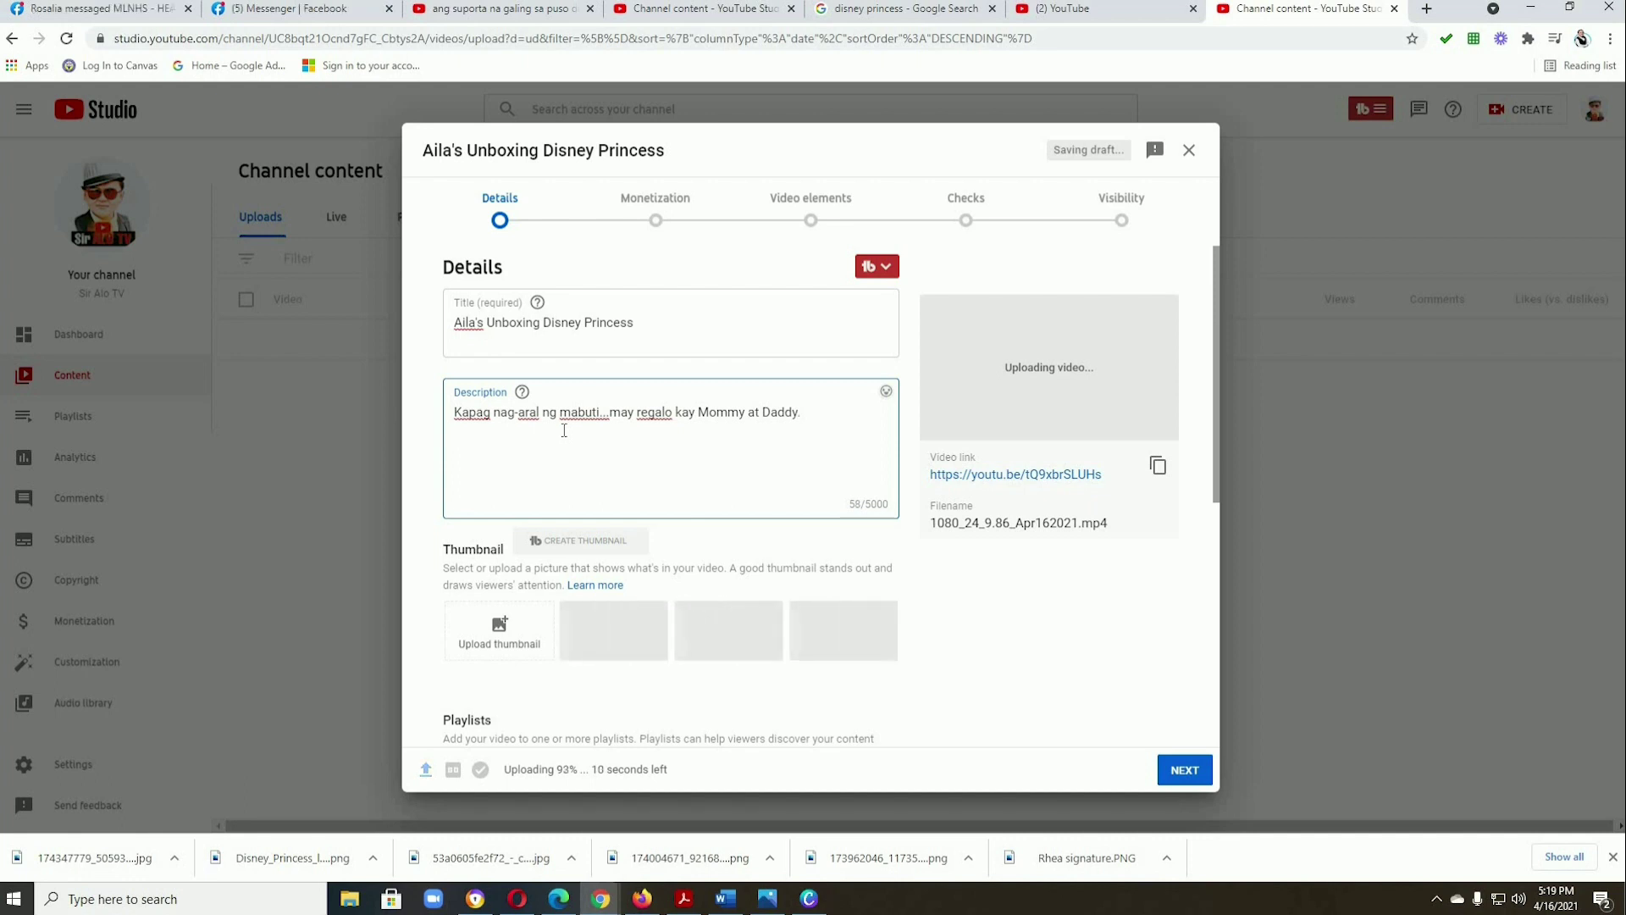
pyautogui.write('Panuorin')
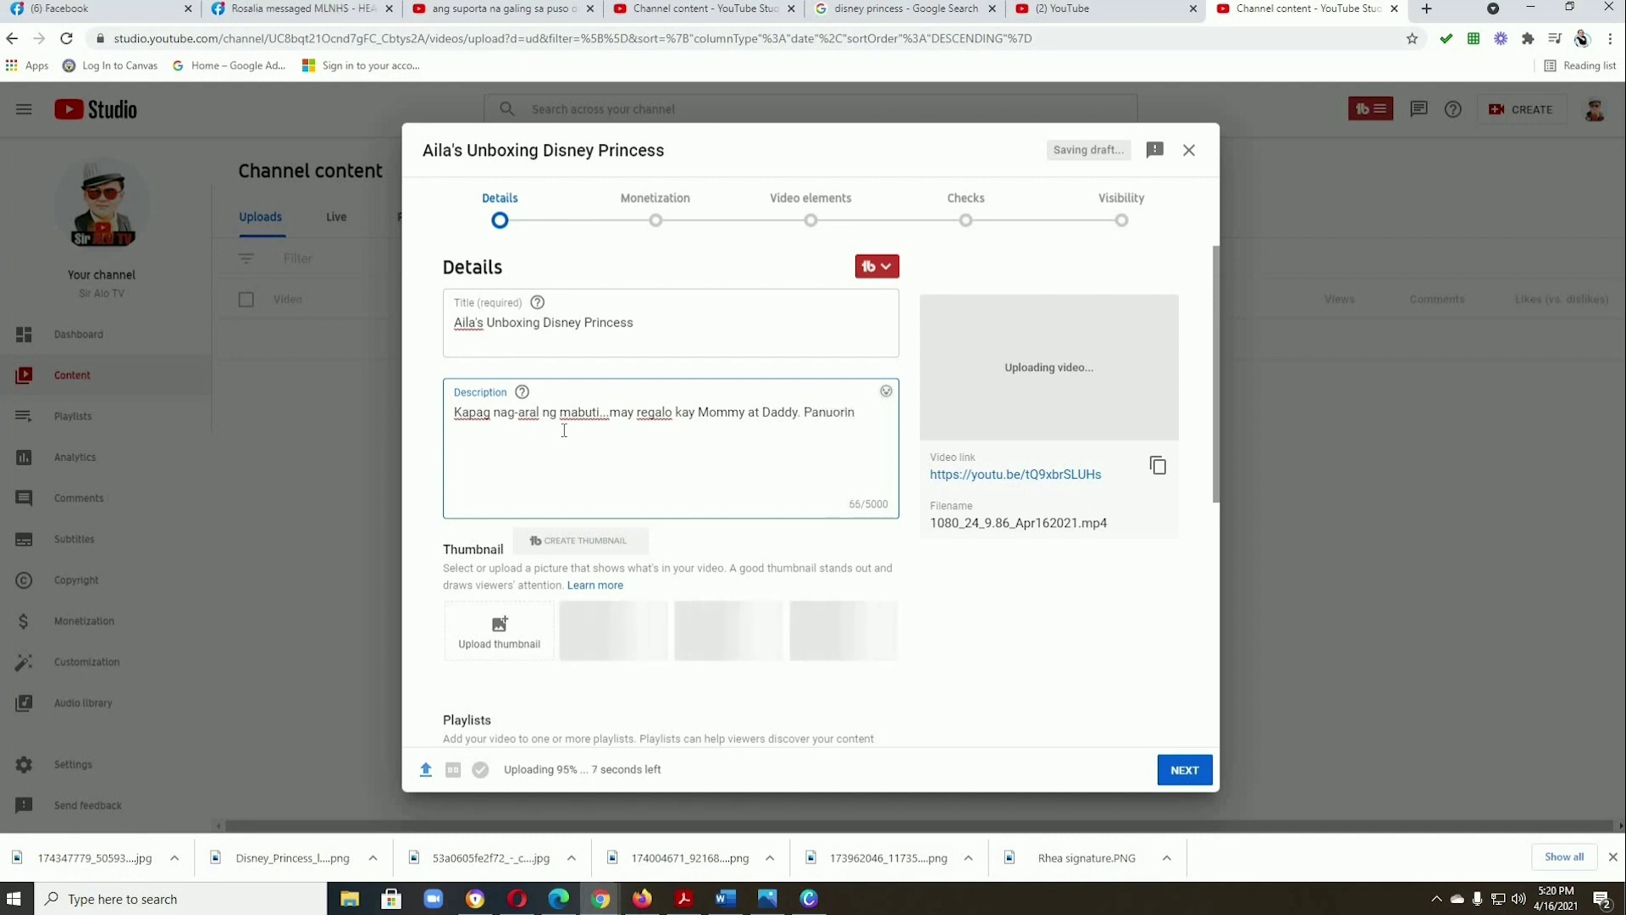
pyautogui.write(' po nat')
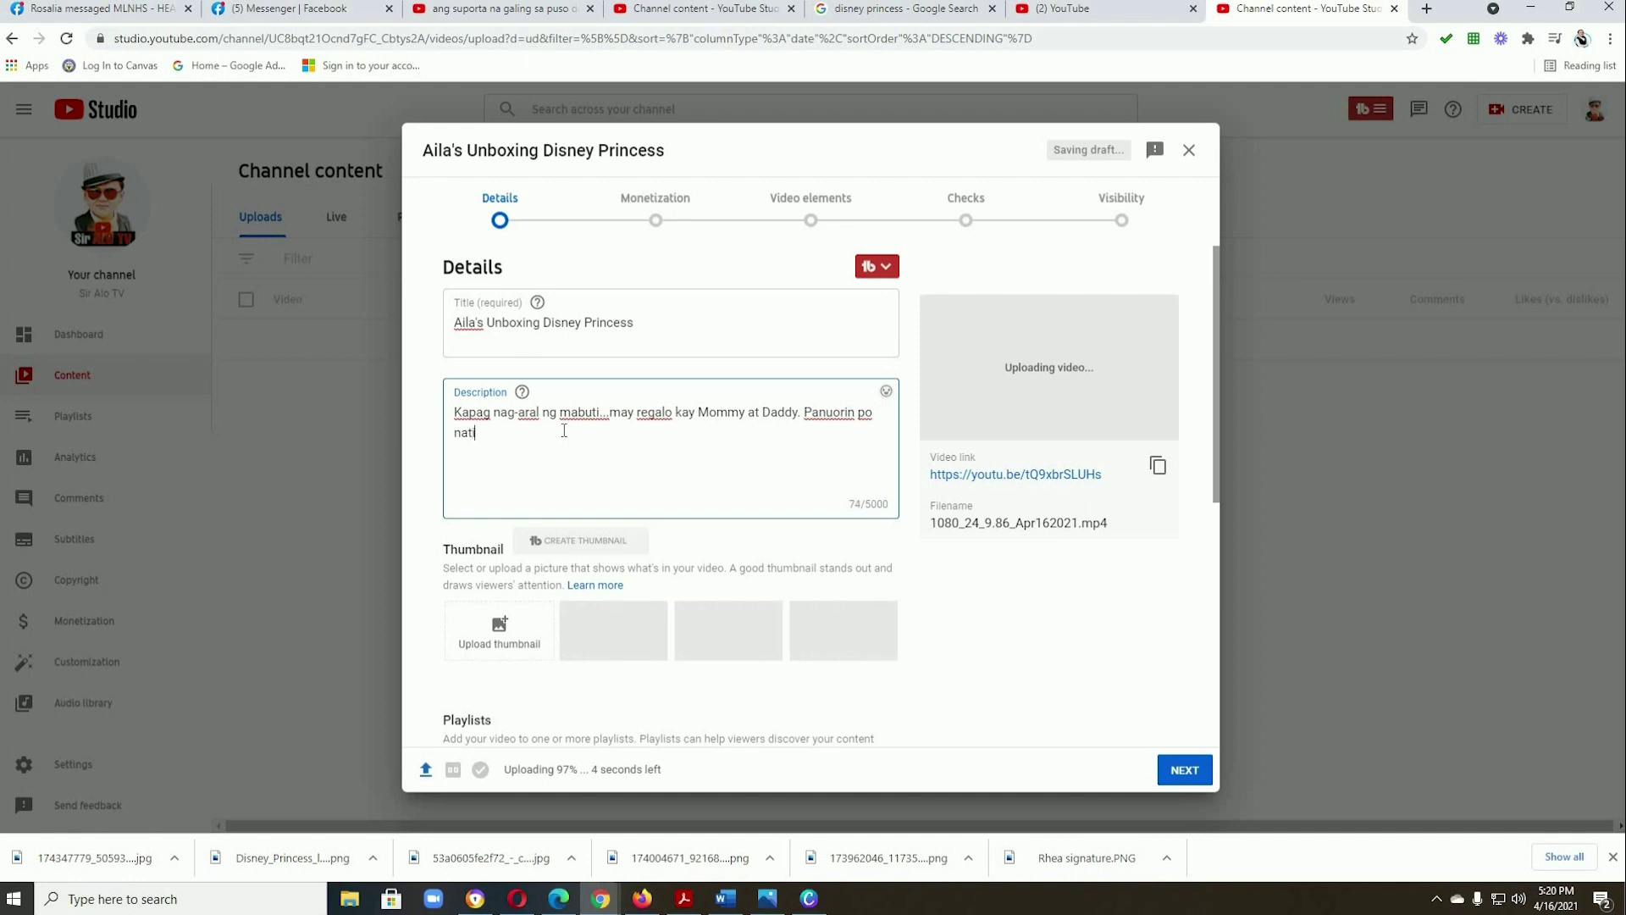
pyautogui.write('in kung g')
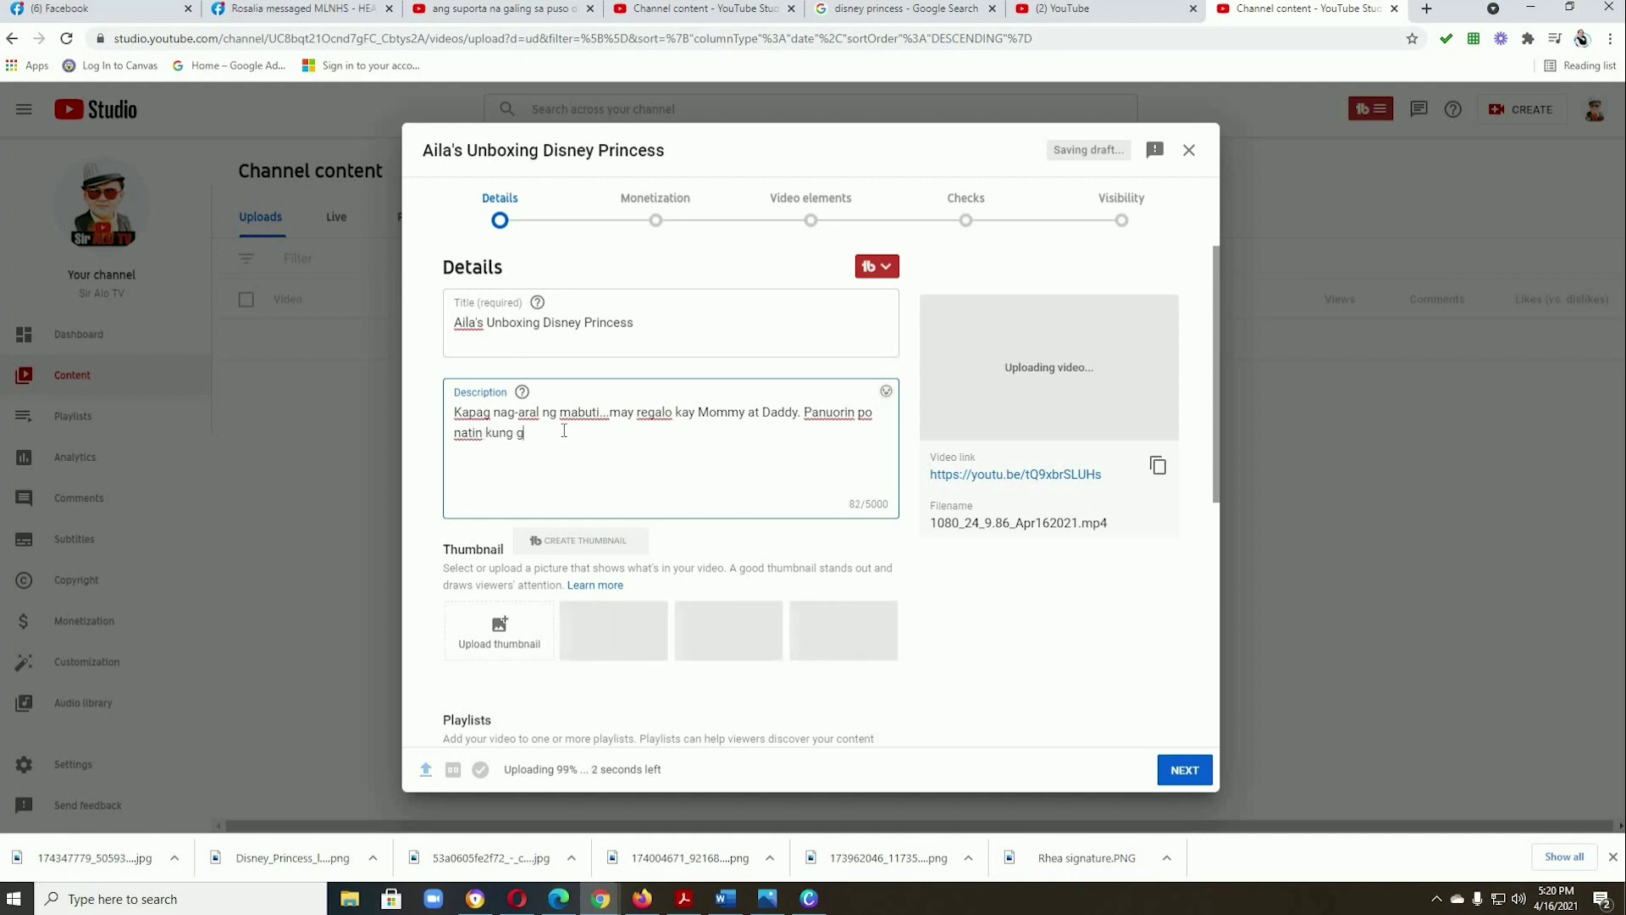
pyautogui.write('aan')
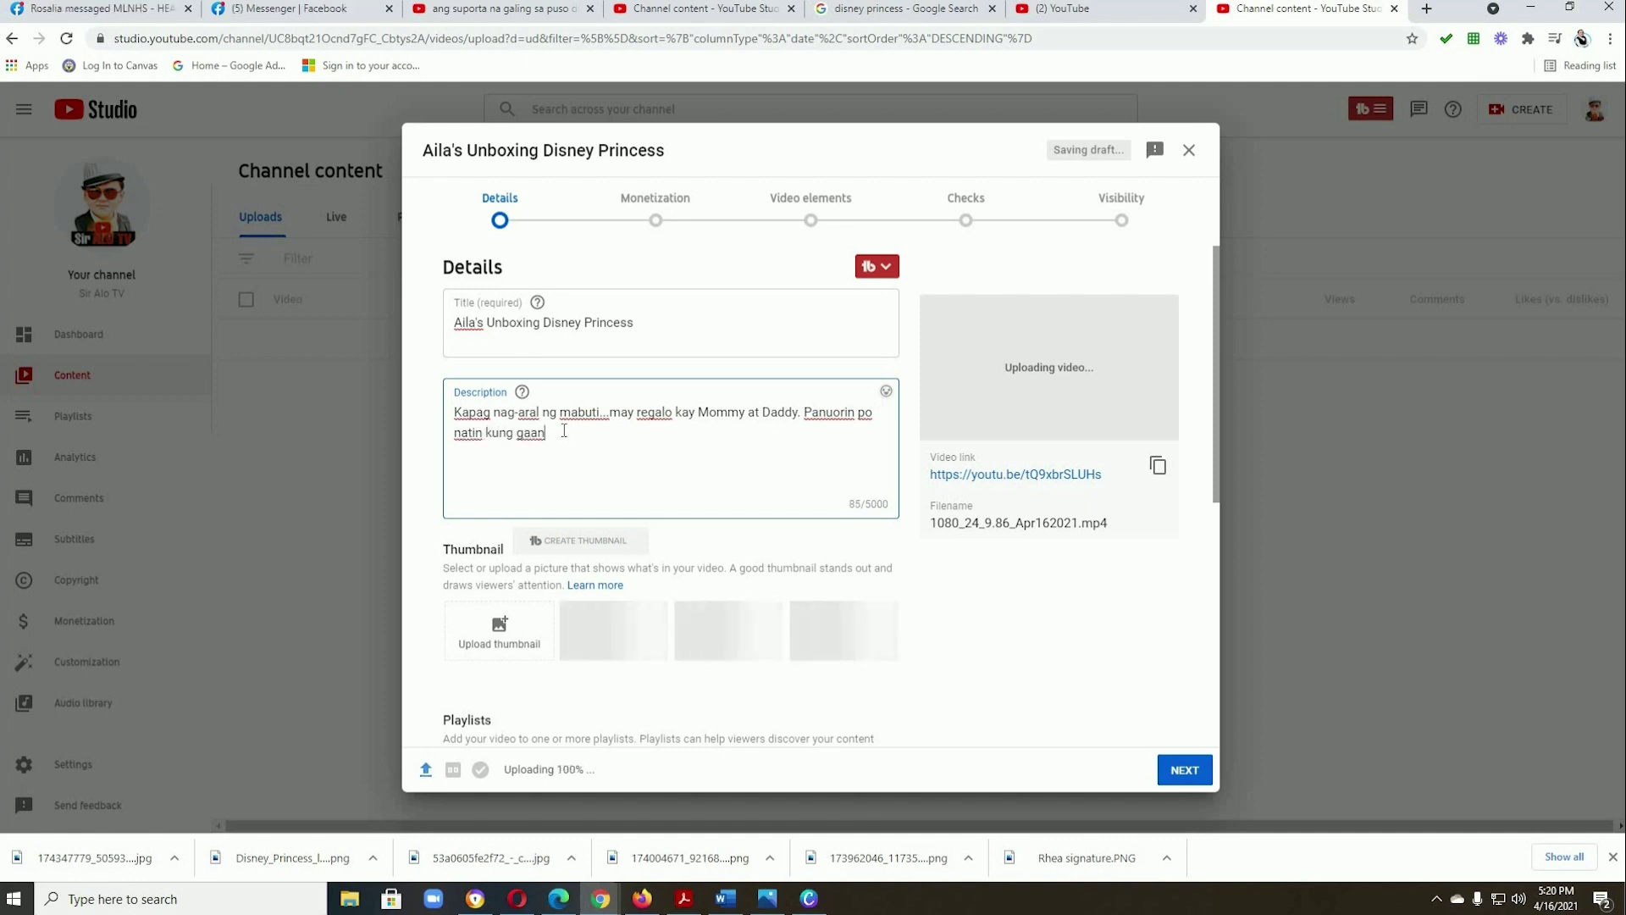
pyautogui.write('o ka ')
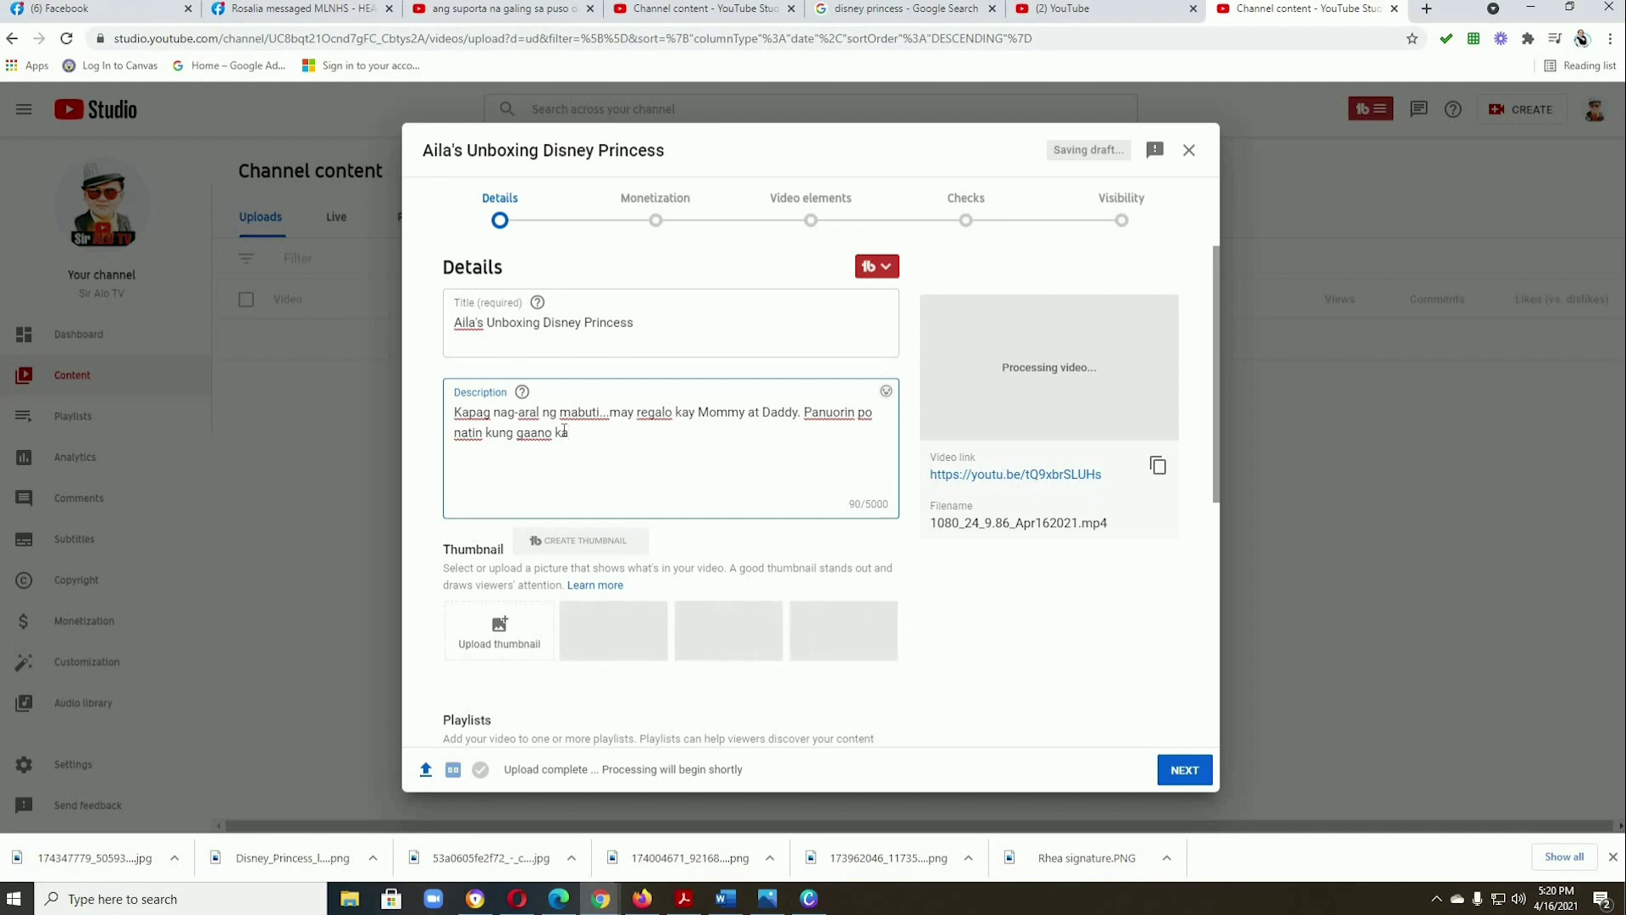
pyautogui.write('saya si')
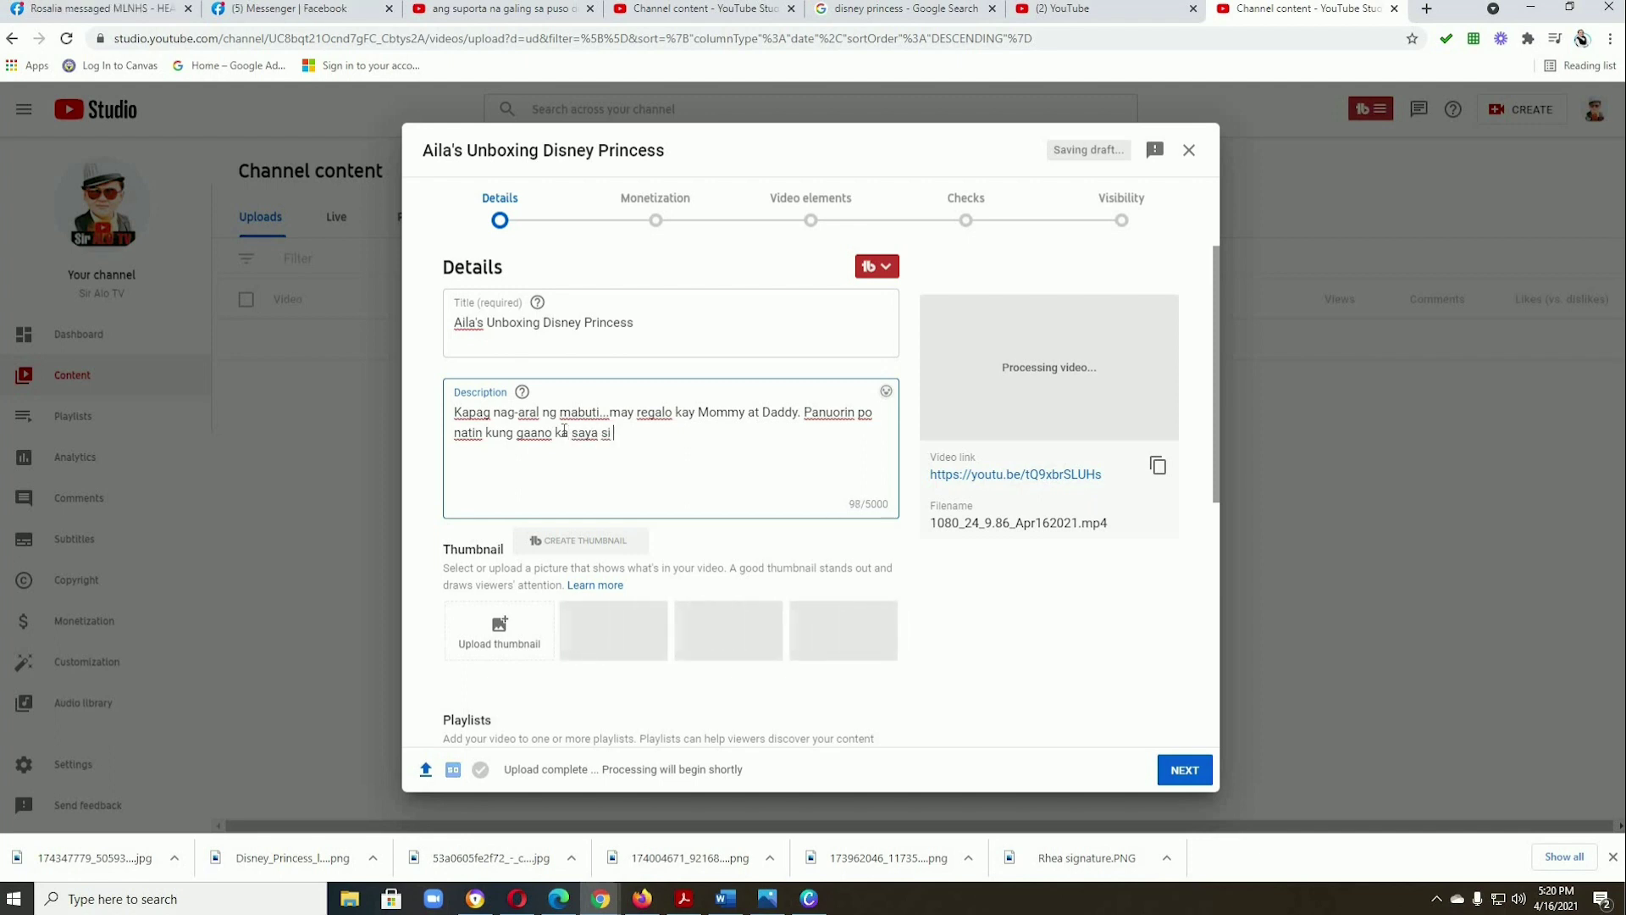
pyautogui.write(' baby')
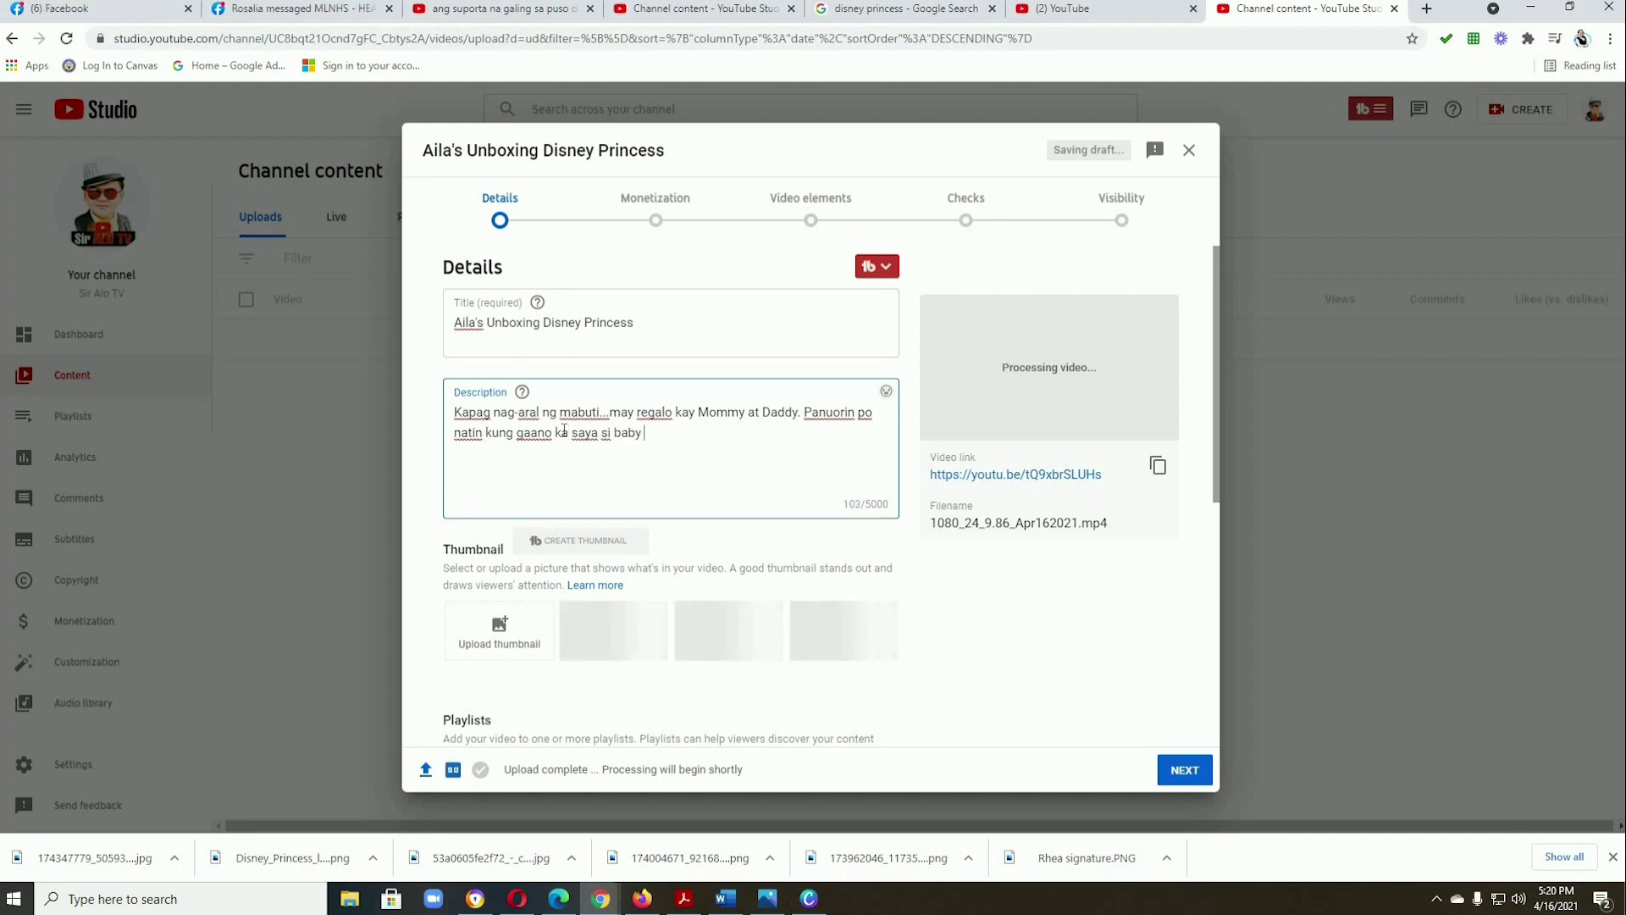
pyautogui.write(' Aila')
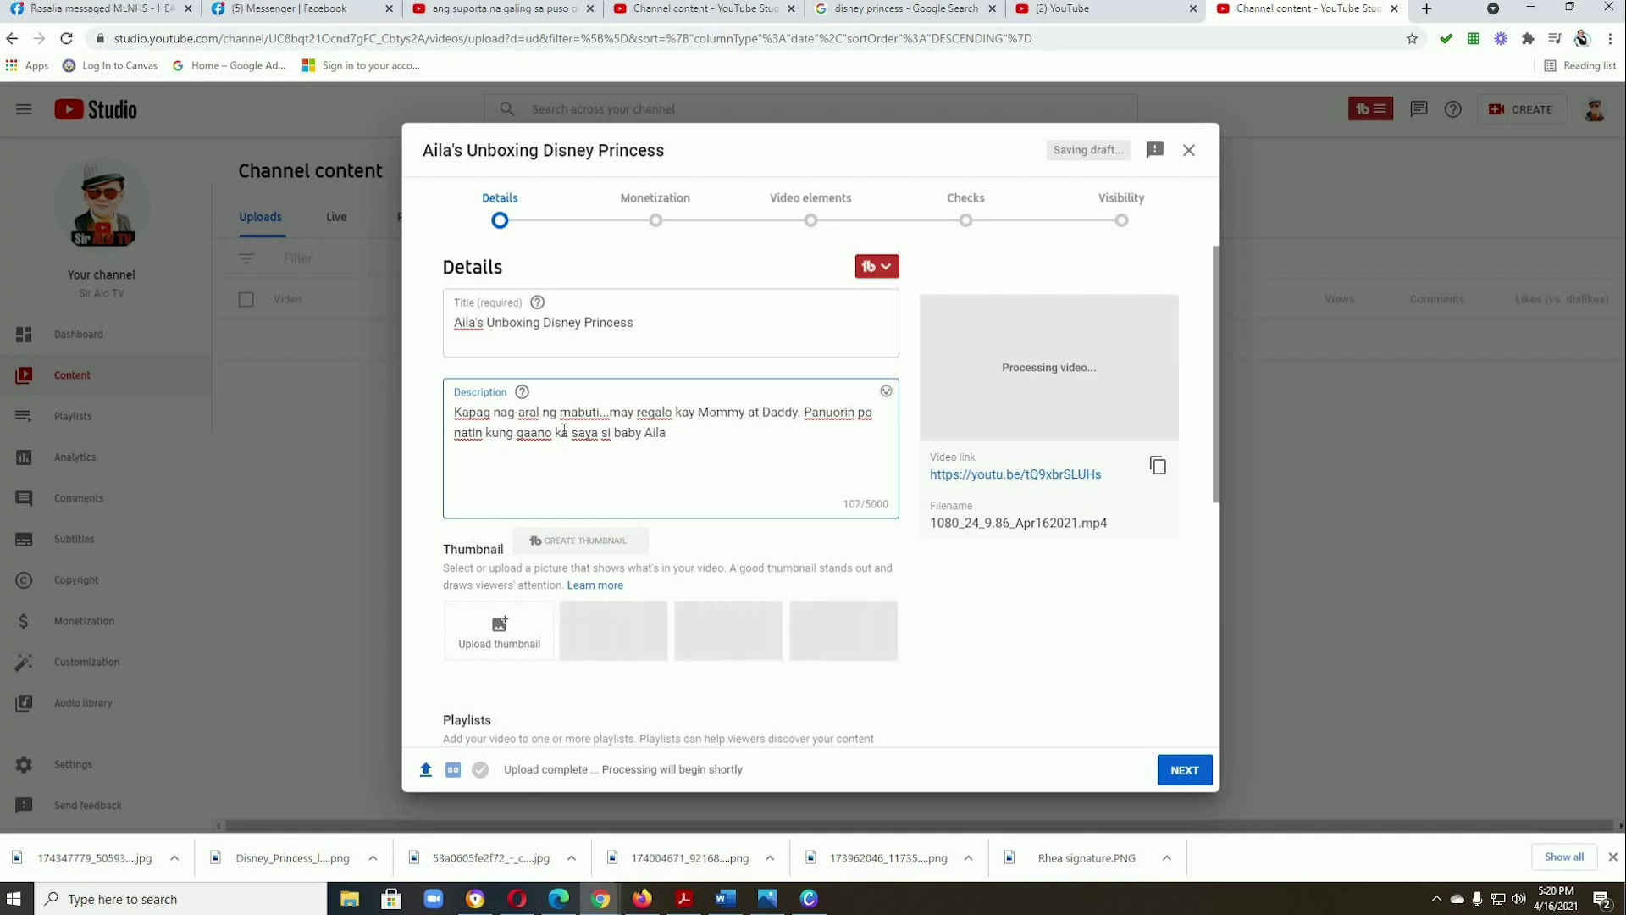
pyautogui.write(' sa knaiyan')
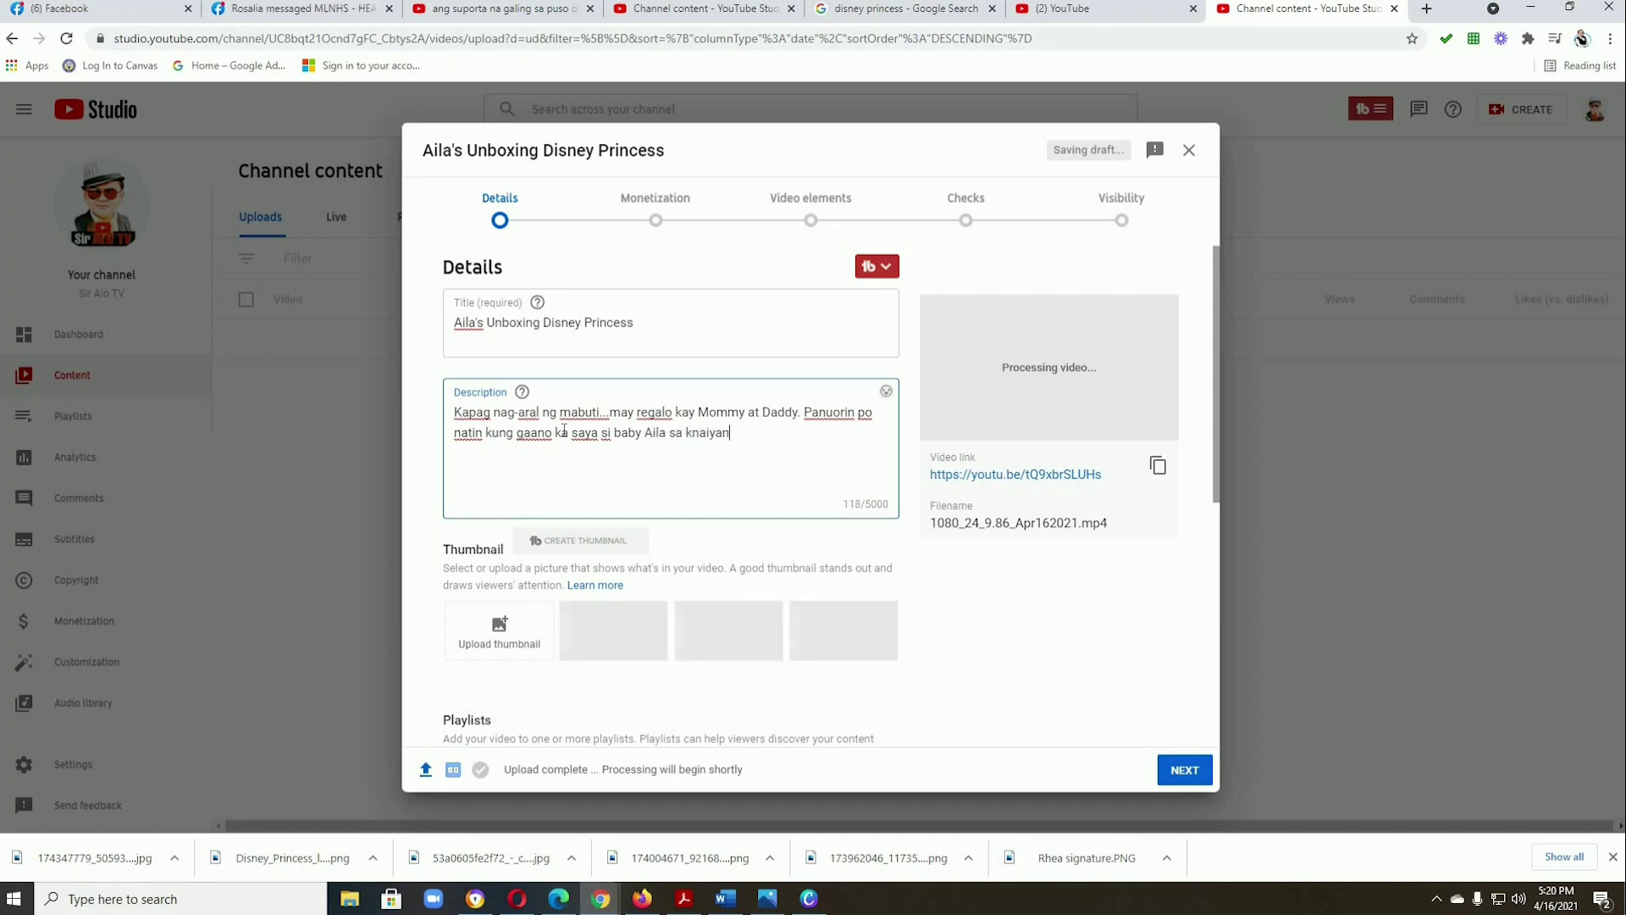
pyautogui.press('BackSpace')
pyautogui.press('BackSpace')
pyautogui.press('BackSpace')
pyautogui.press('BackSpace')
pyautogui.press('BackSpace')
pyautogui.press('BackSpace')
pyautogui.write('aniy')
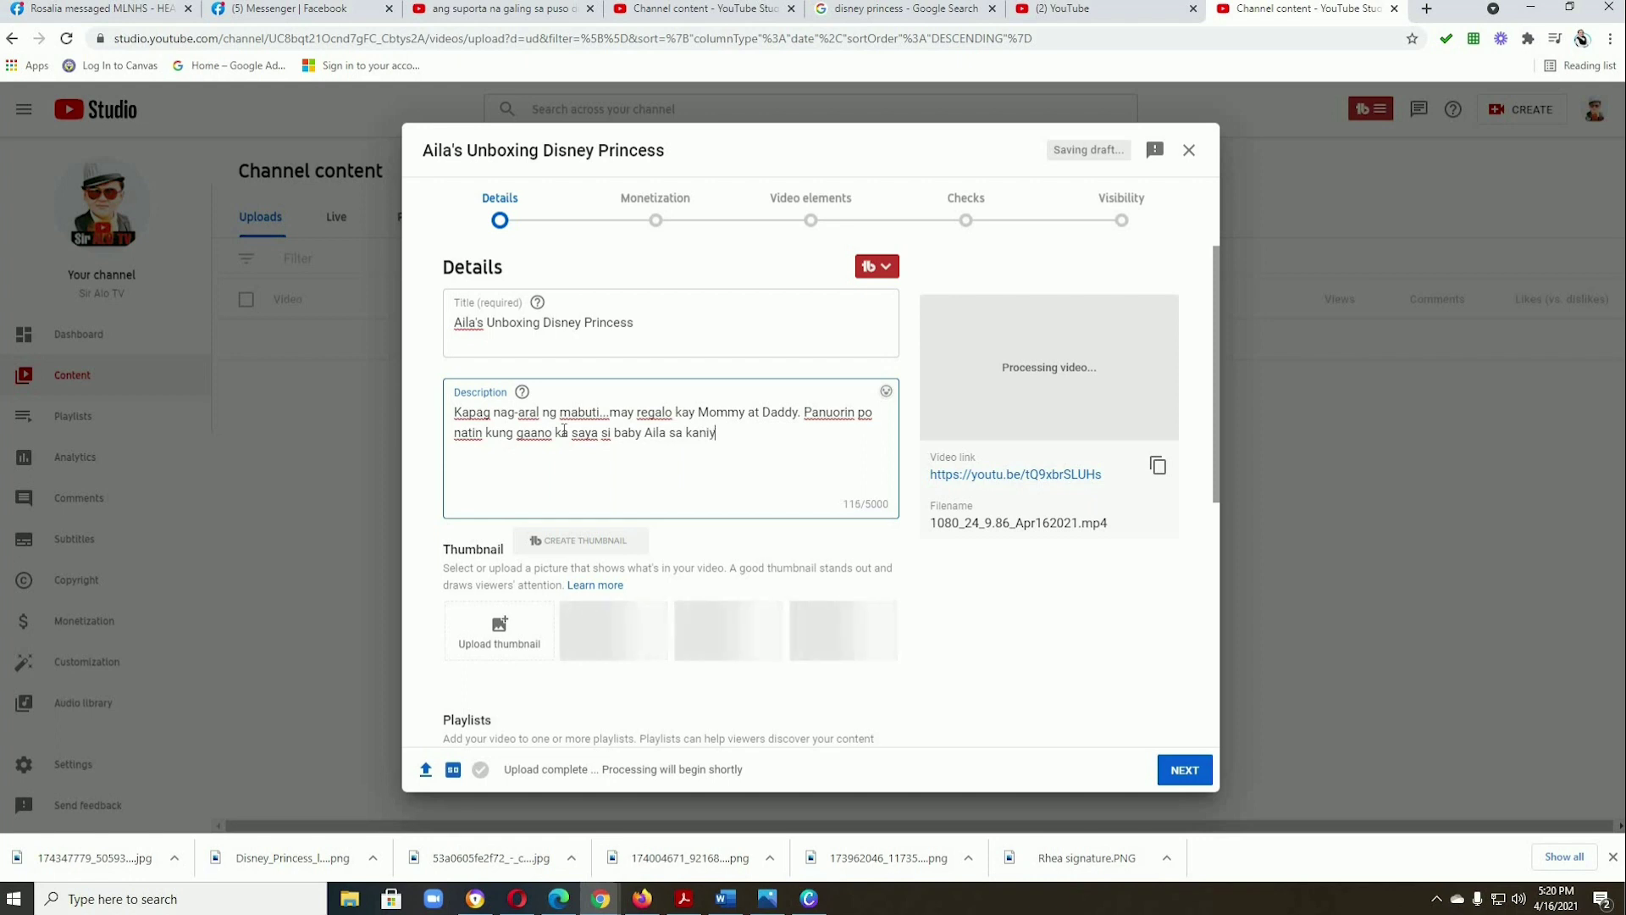
pyautogui.write('ang isina')
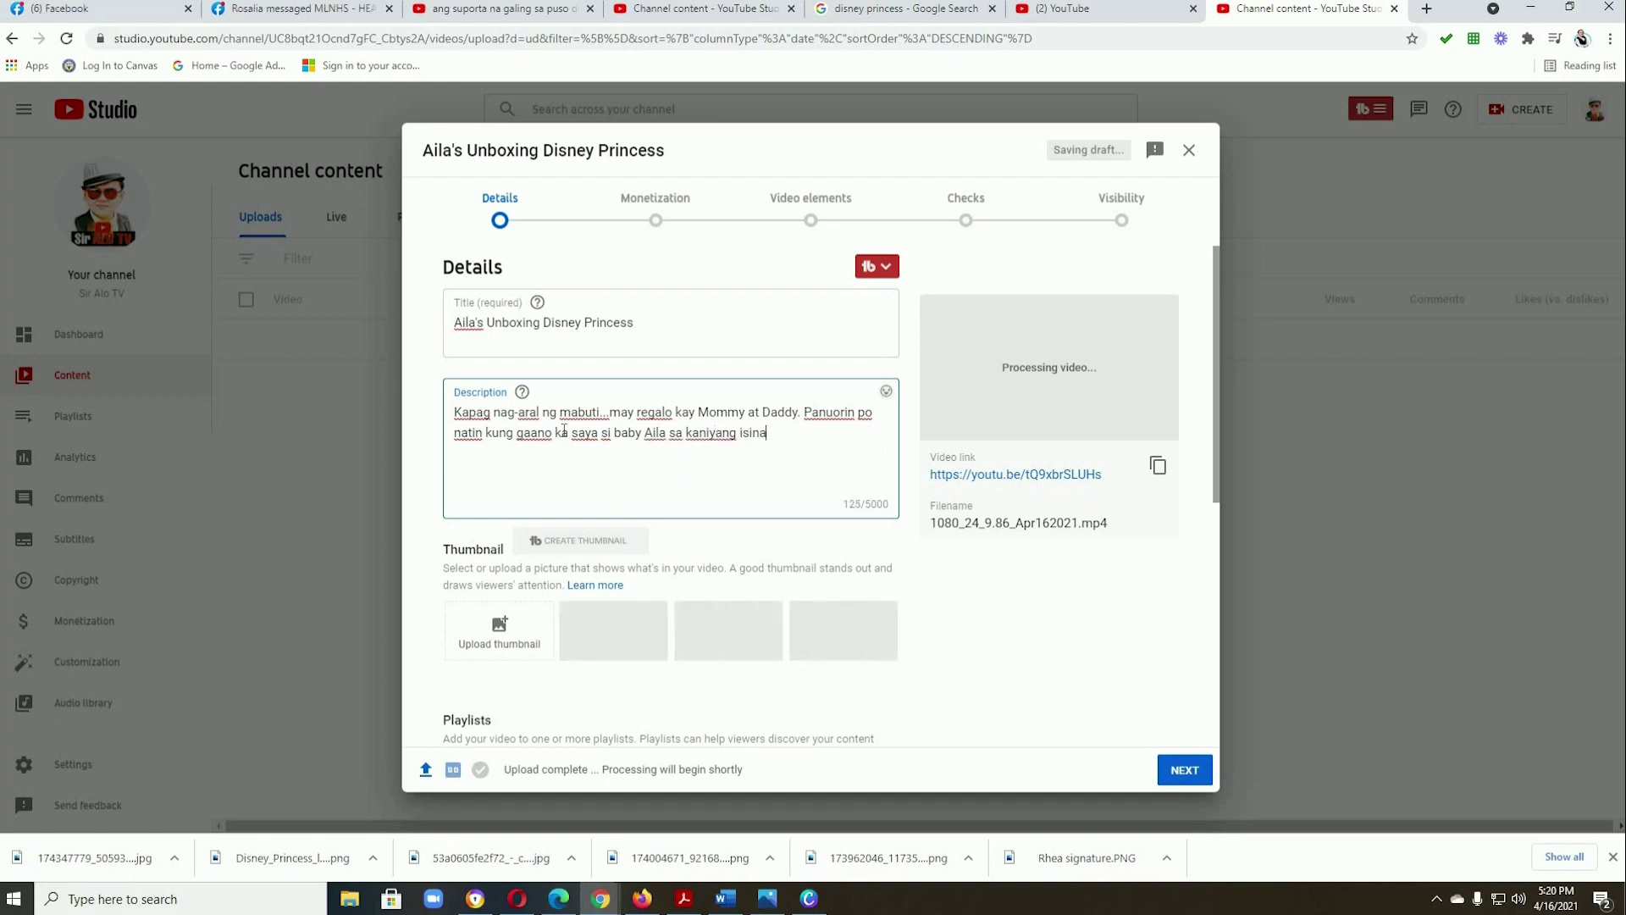
pyautogui.write('gawang')
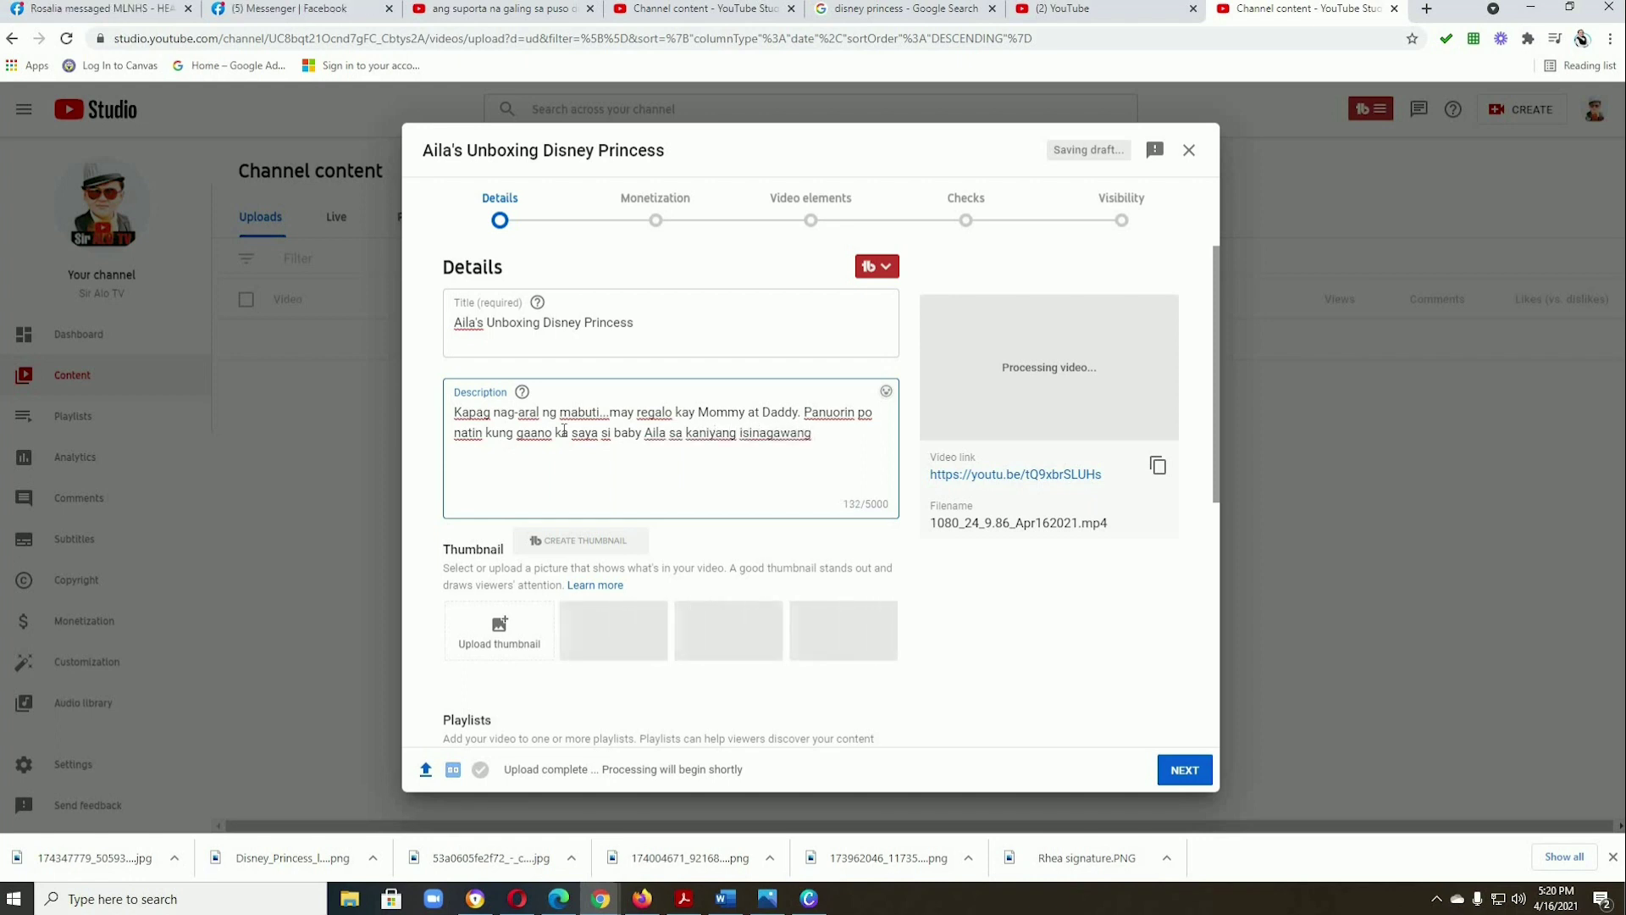
pyautogui.write(' unbo')
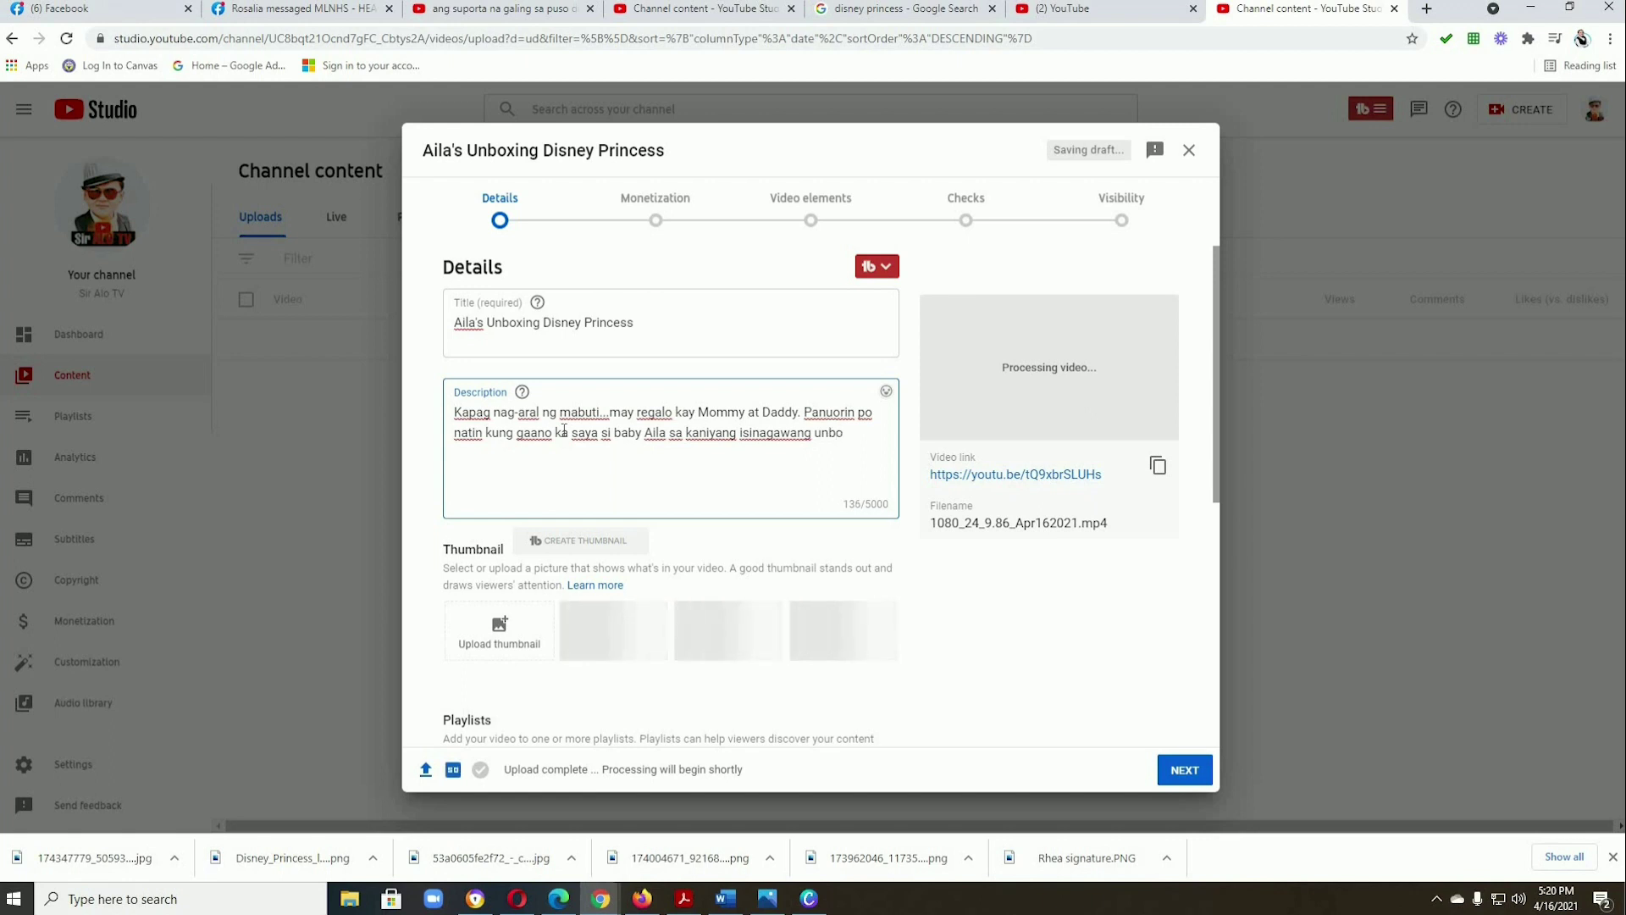
pyautogui.write('xing.')
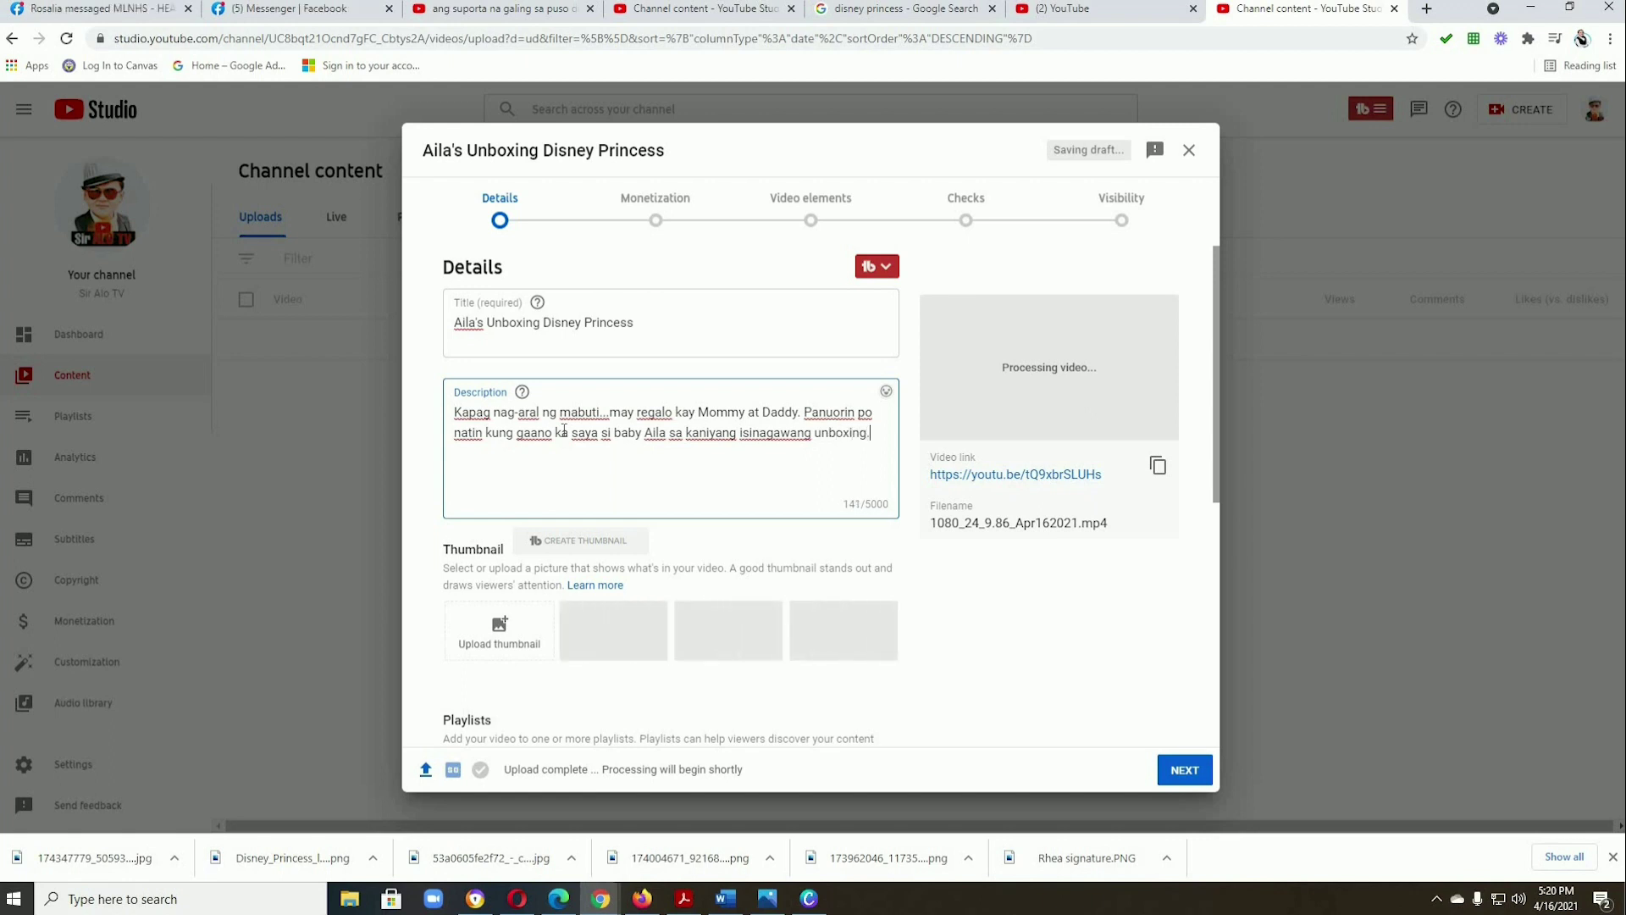
pyautogui.scroll(-1, 652, 550)
pyautogui.scroll(-1, 677, 576)
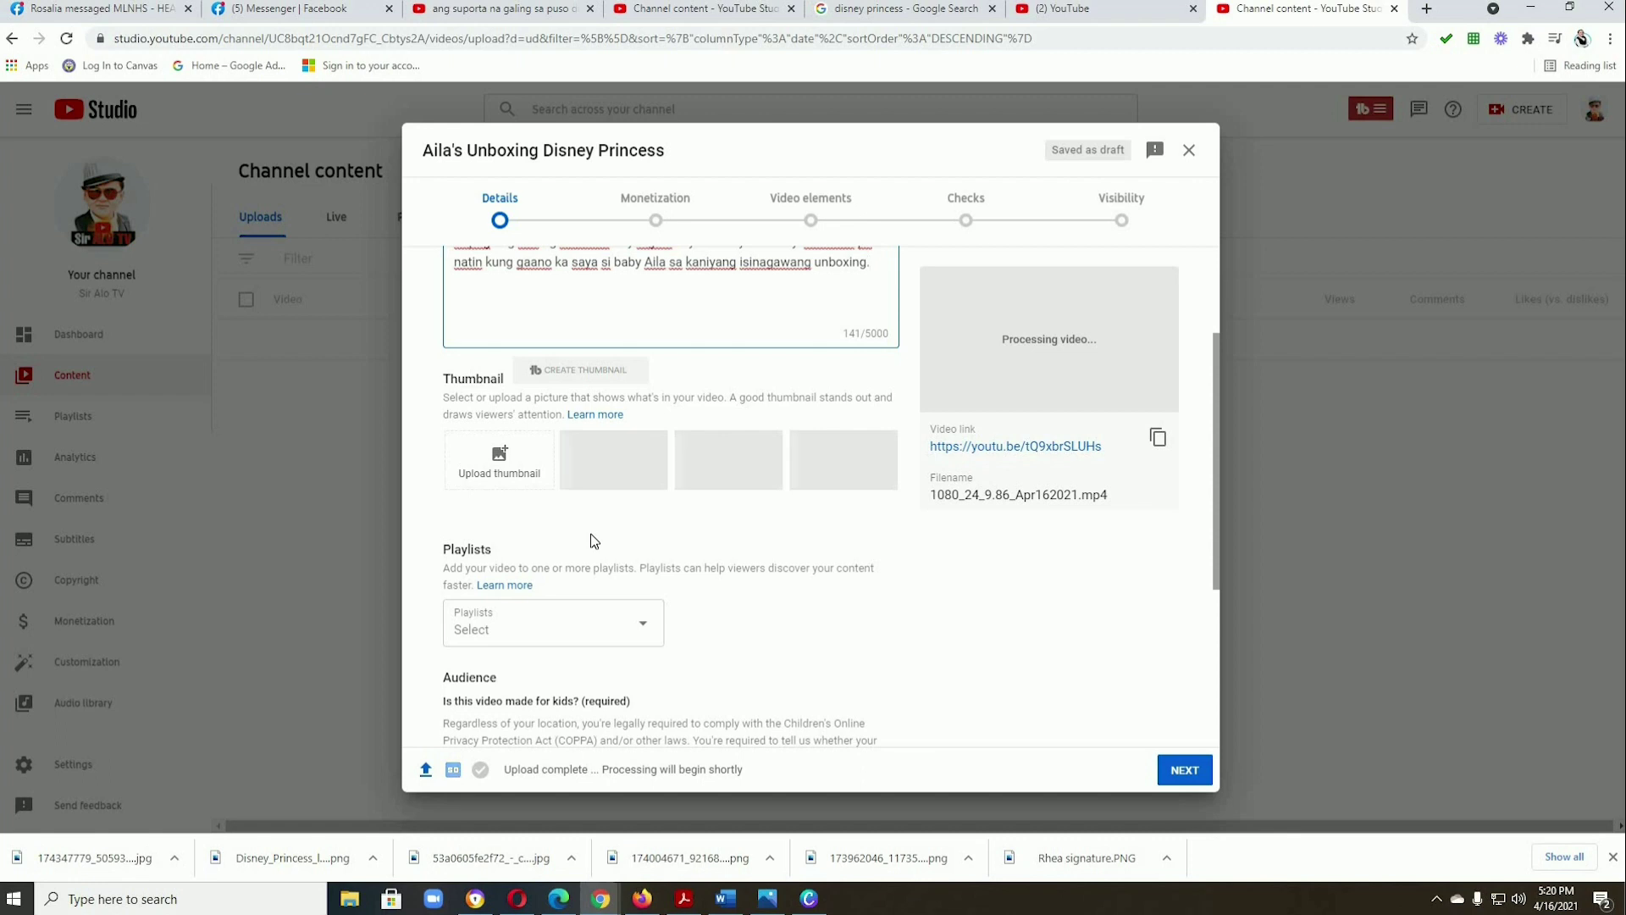
# - Upload the Desktop image 'UNBOXING TIME!!!' as the custom thumbnail
pyautogui.click(498, 461)
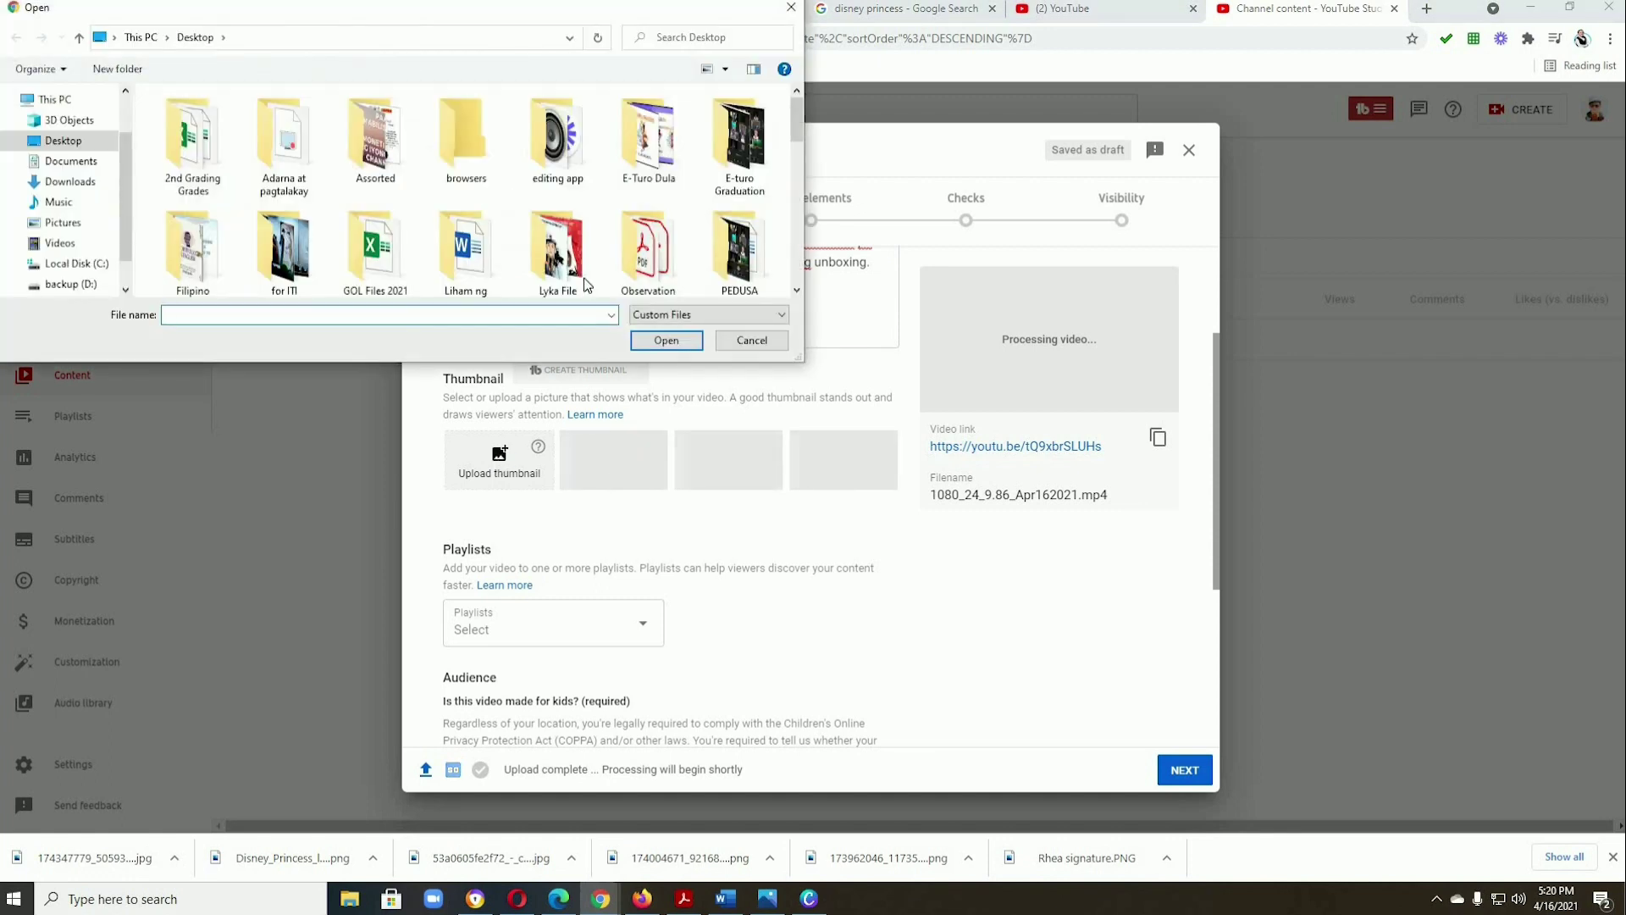
pyautogui.scroll(-1, 574, 238)
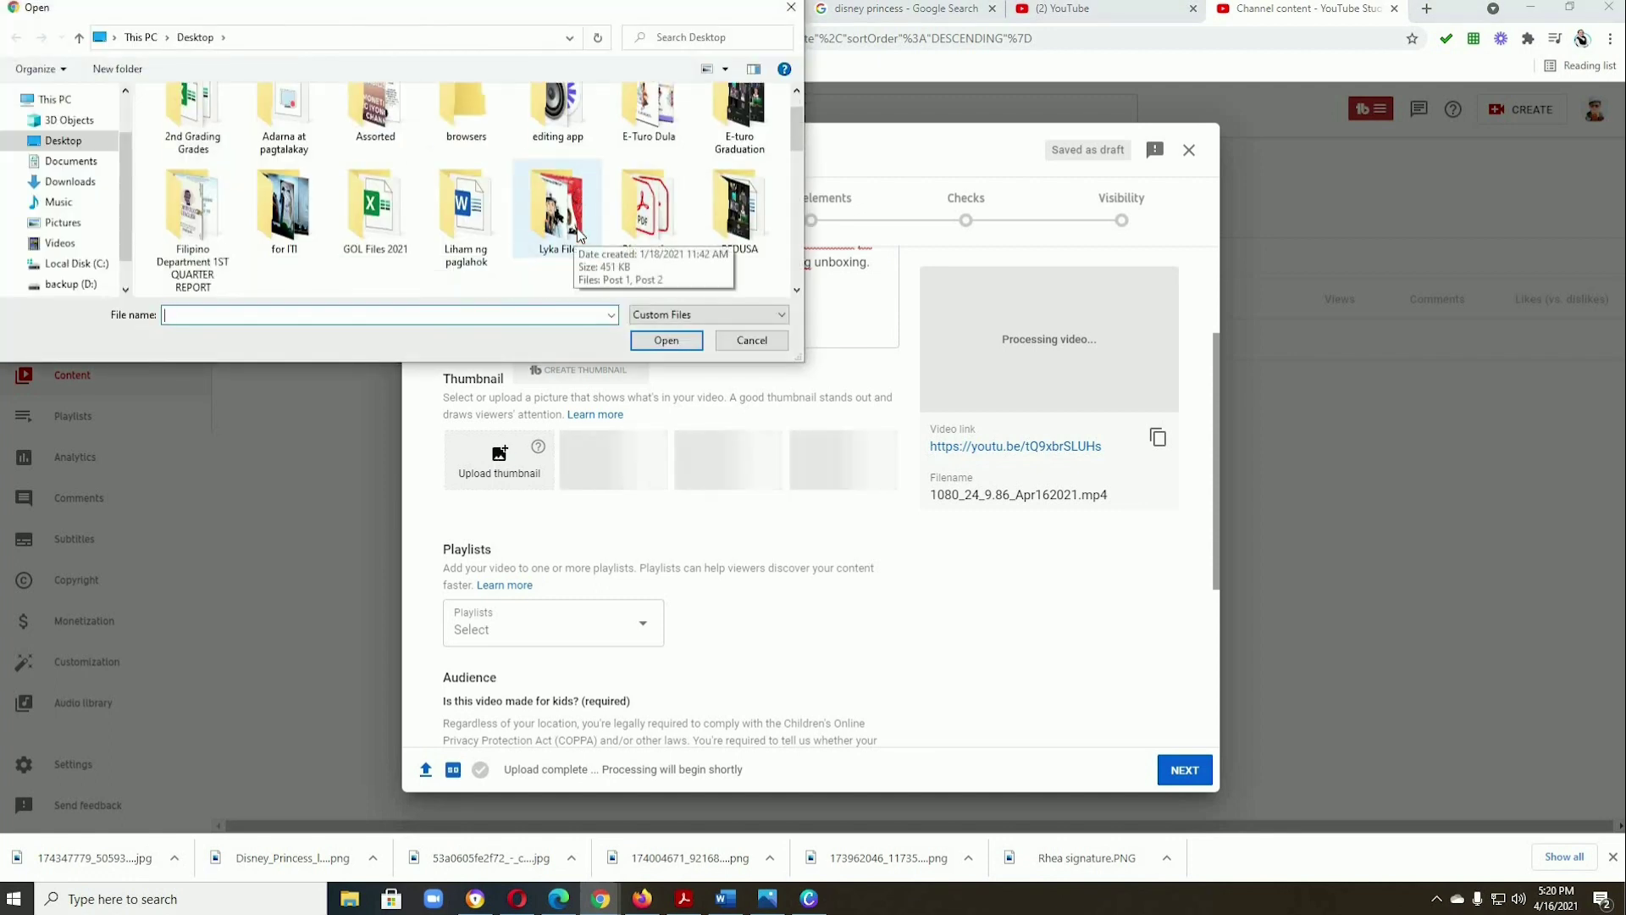
pyautogui.scroll(-3, 580, 235)
pyautogui.scroll(-3, 641, 233)
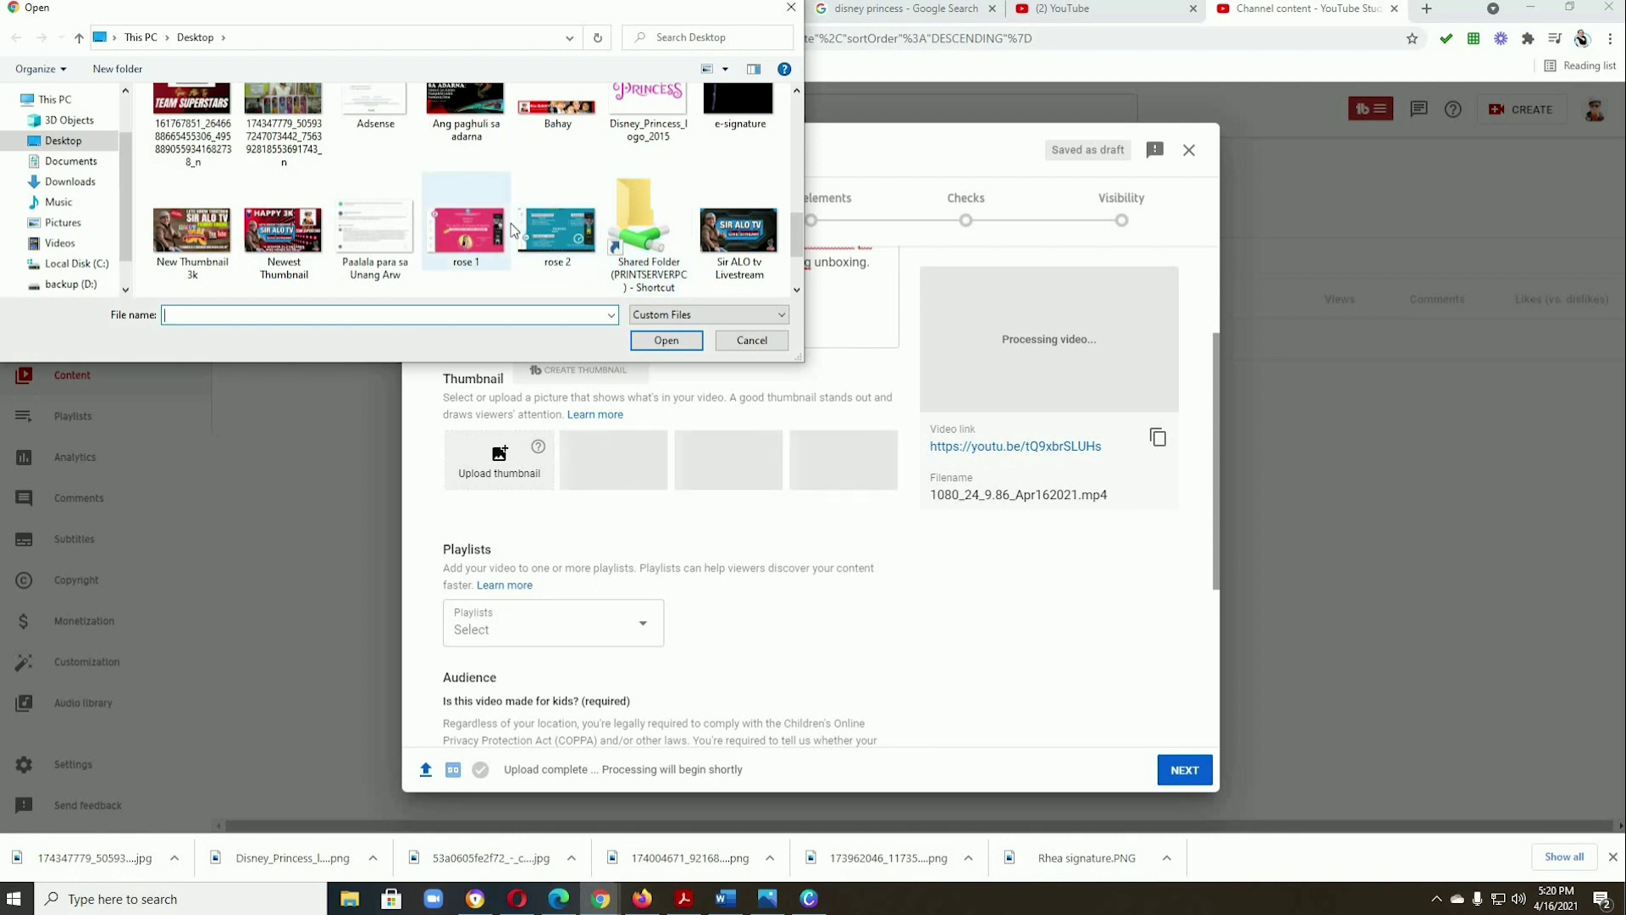
pyautogui.scroll(-2, 511, 230)
pyautogui.scroll(-1, 512, 227)
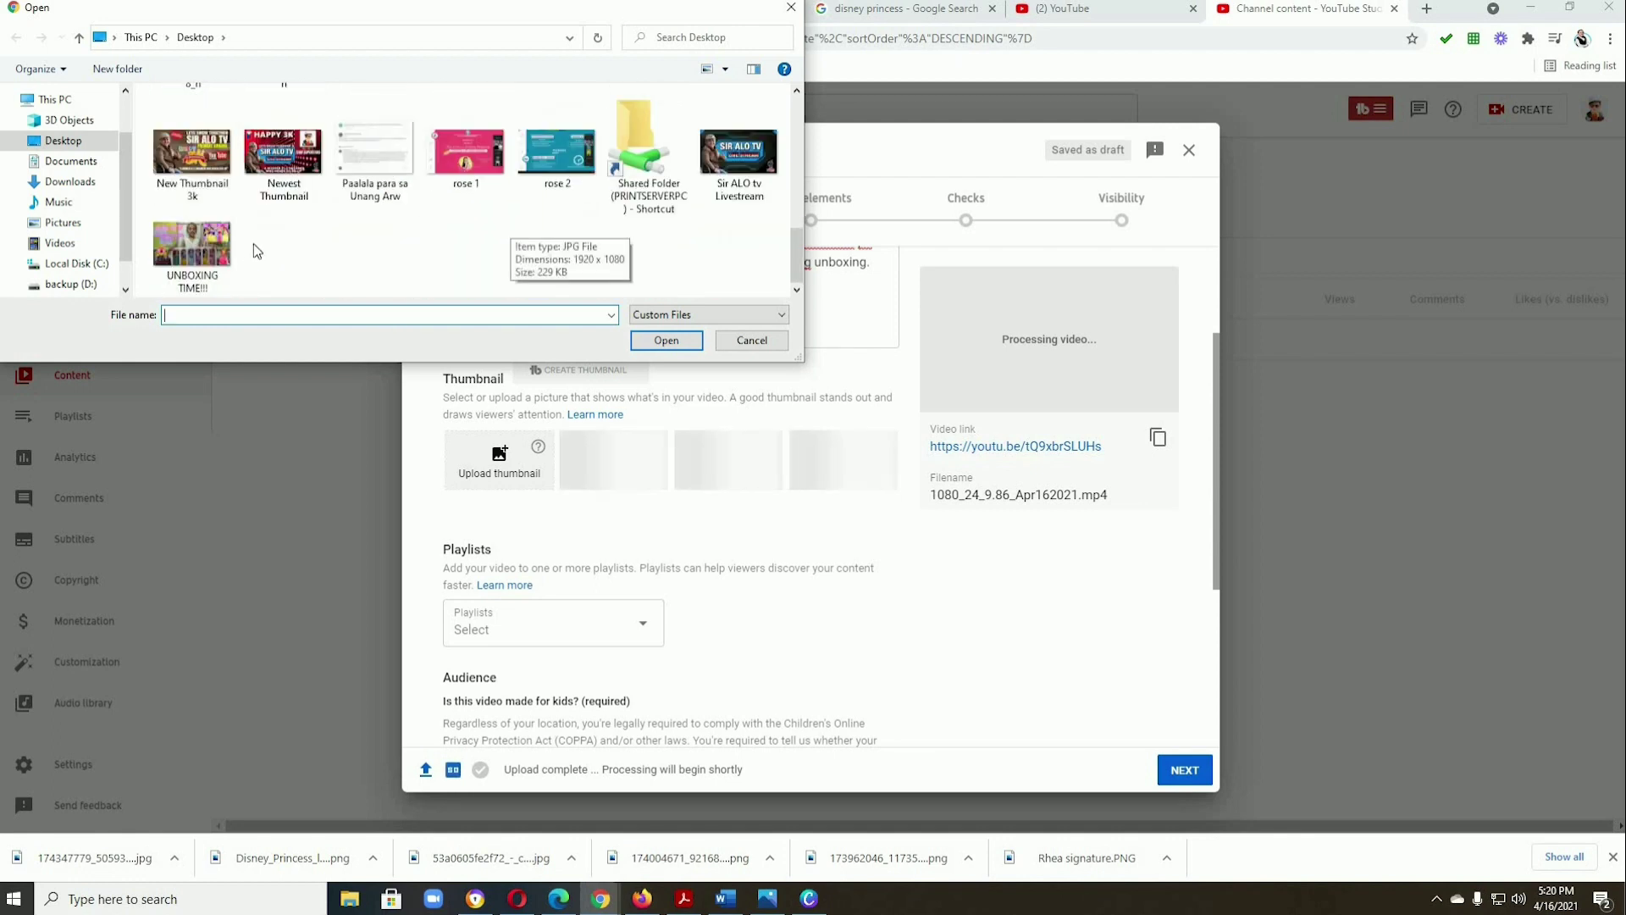
pyautogui.click(191, 247)
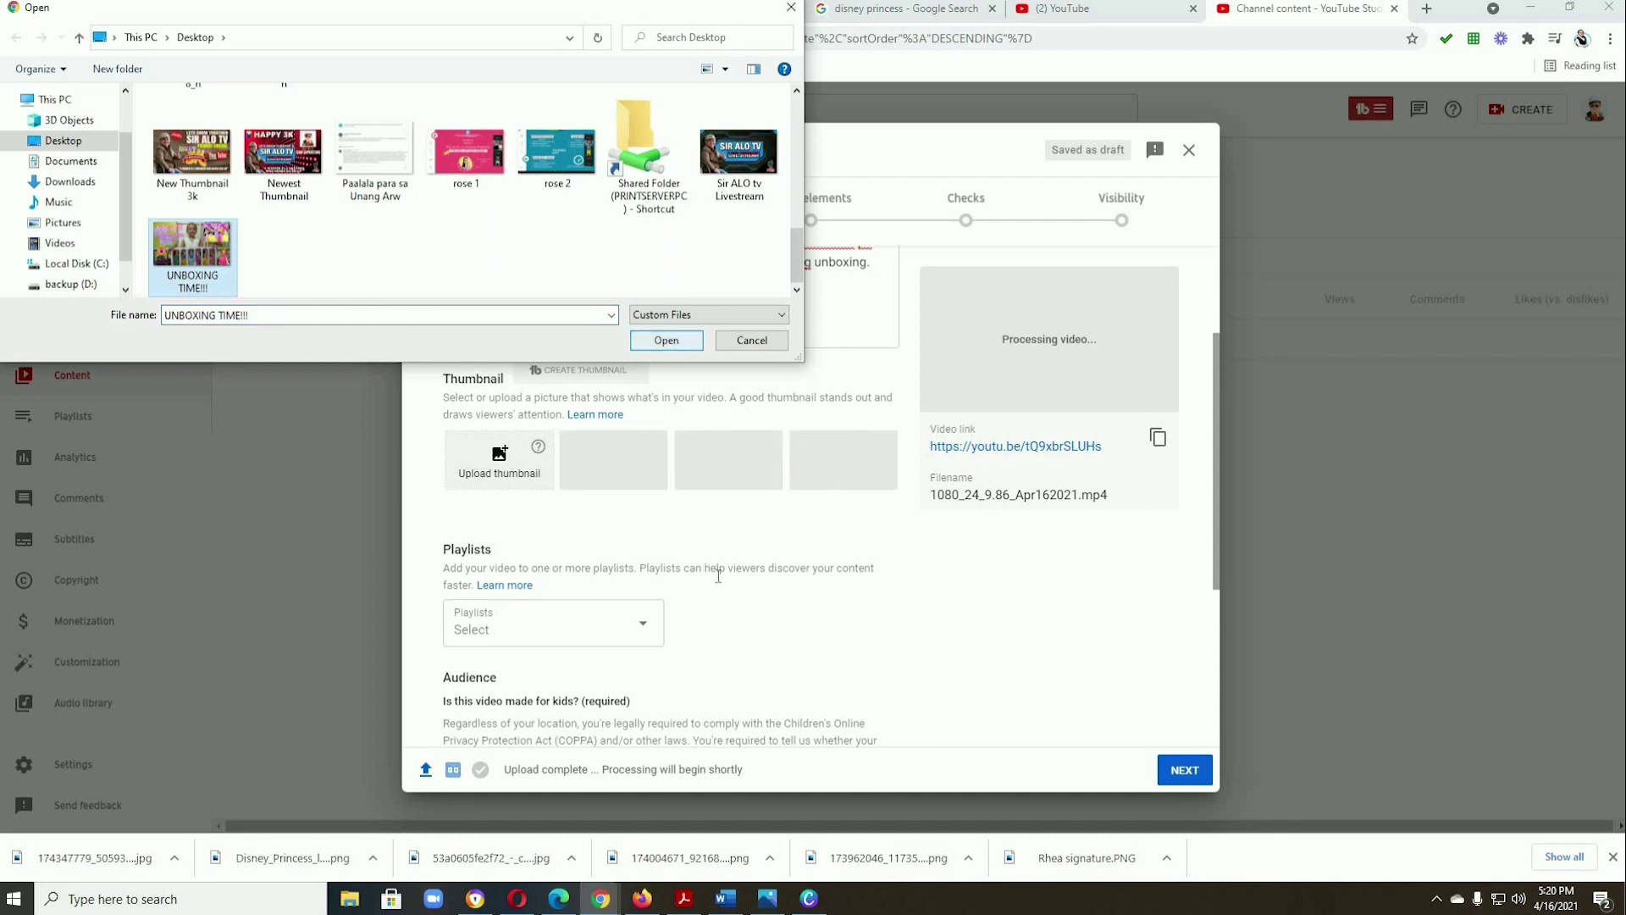
pyautogui.press('Return')
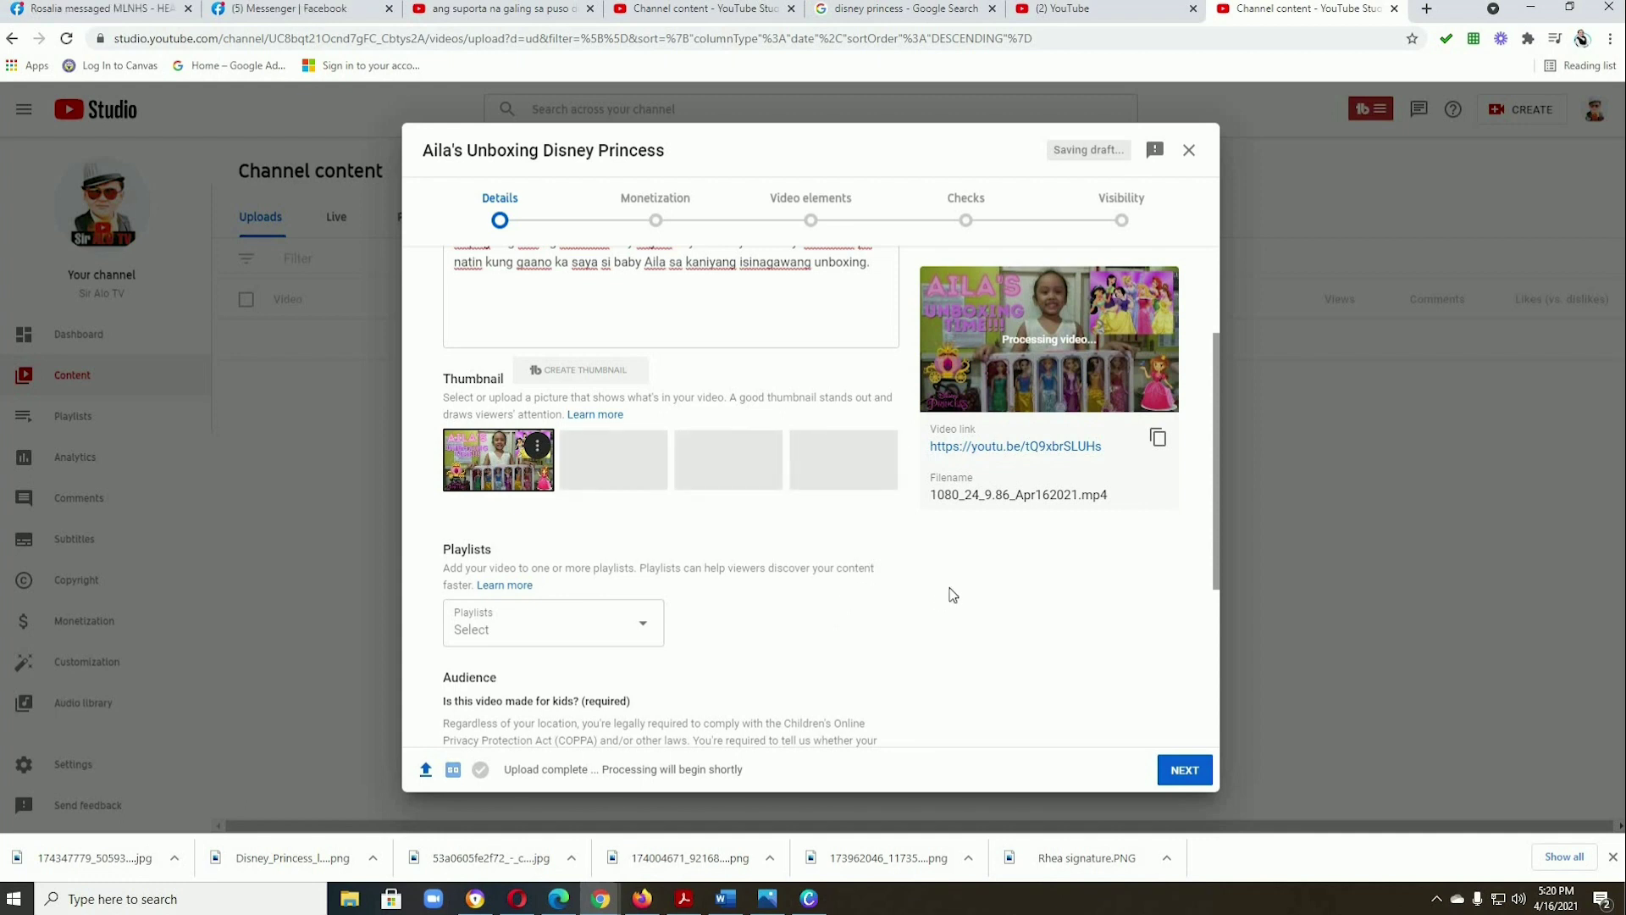
# - Set the Audience option to 'No, it's not made for kids'
pyautogui.scroll(-2, 962, 593)
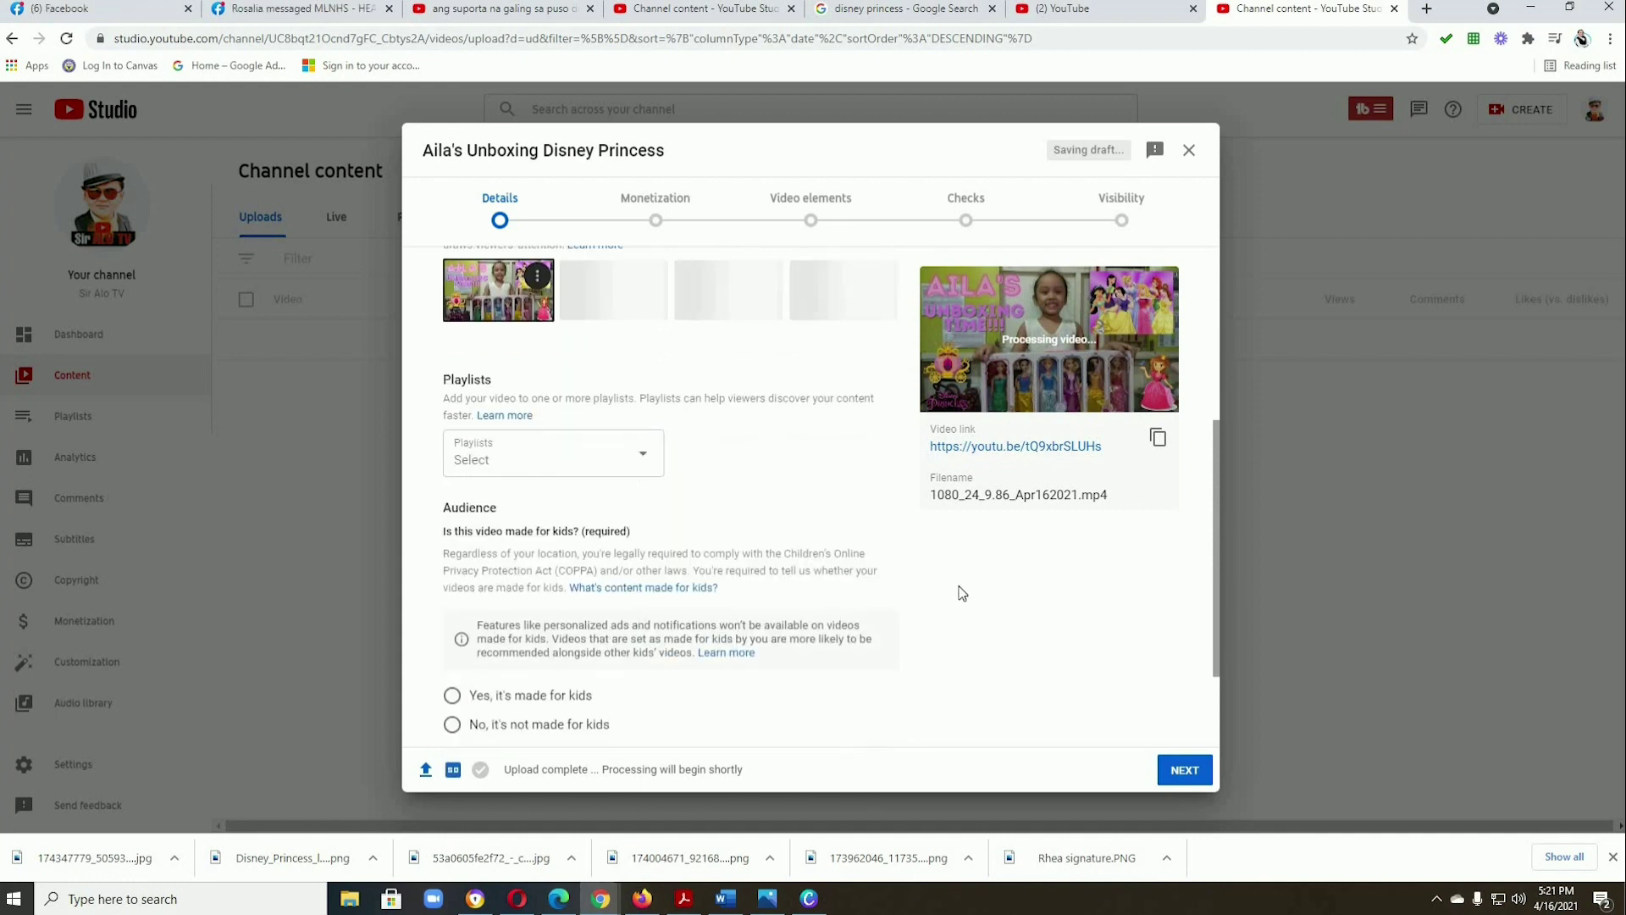
pyautogui.scroll(-2, 962, 593)
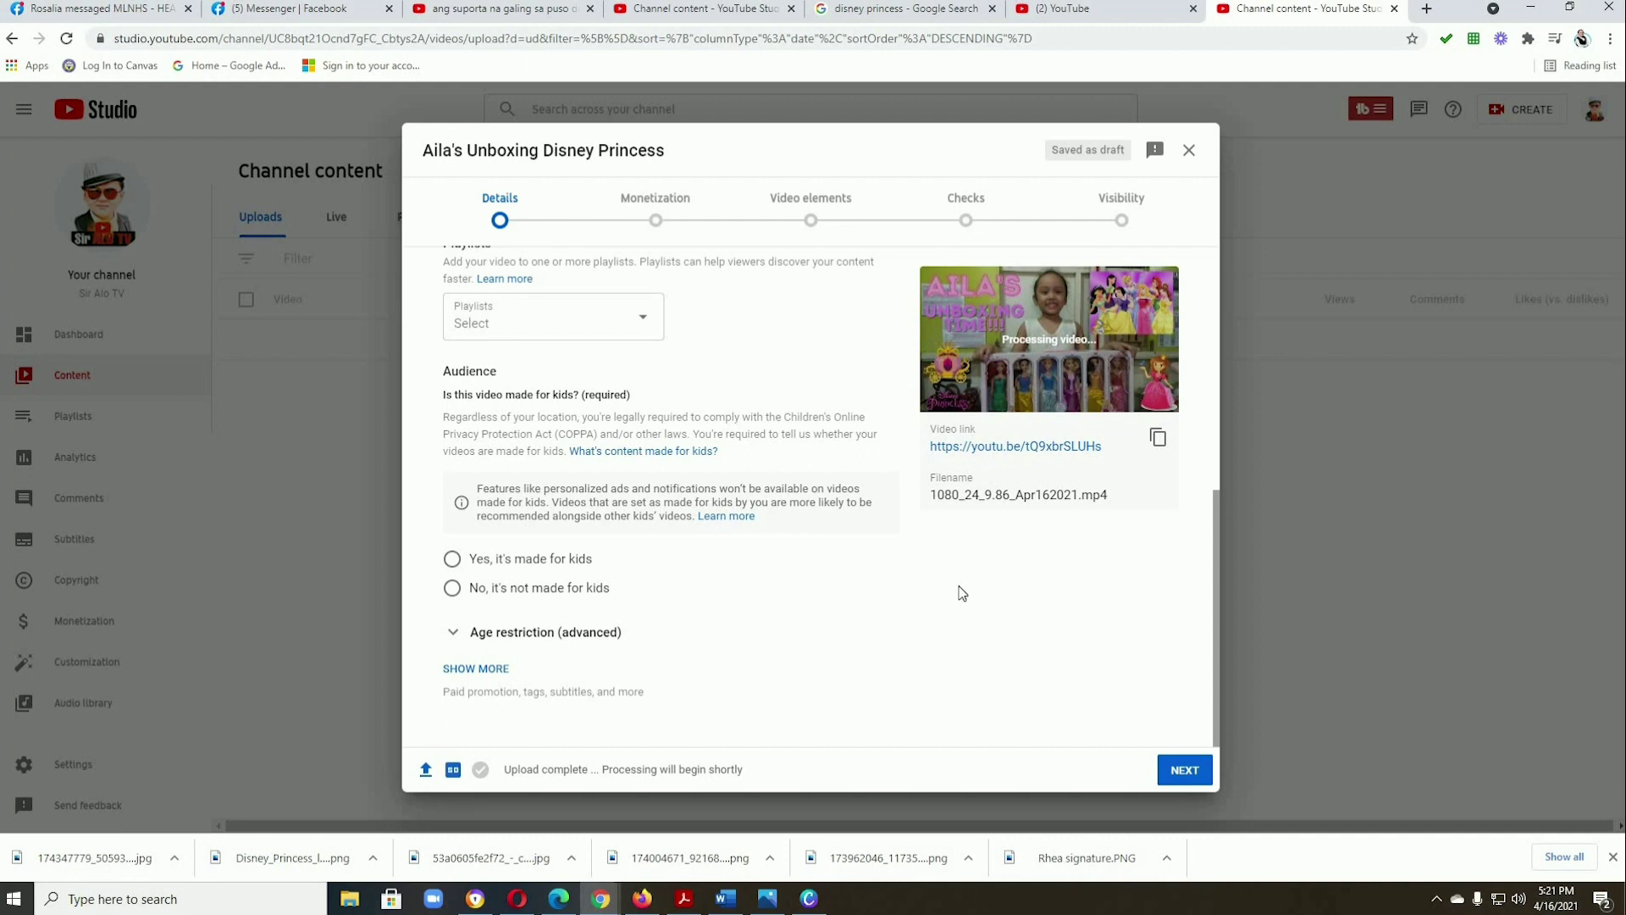
pyautogui.click(452, 588)
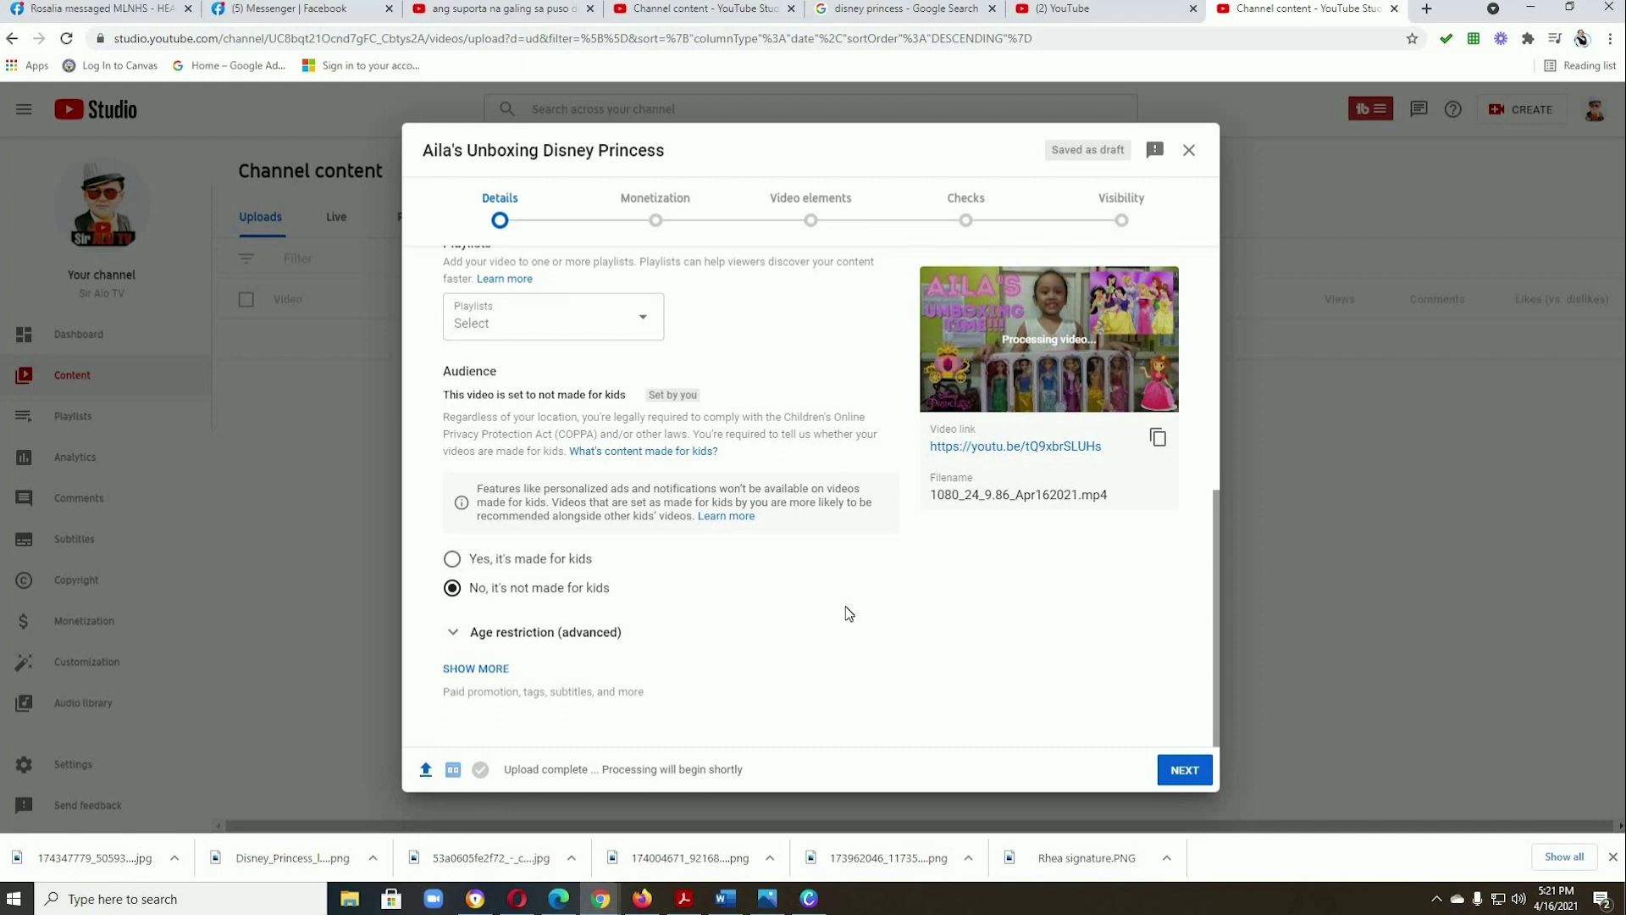
pyautogui.scroll(3, 849, 606)
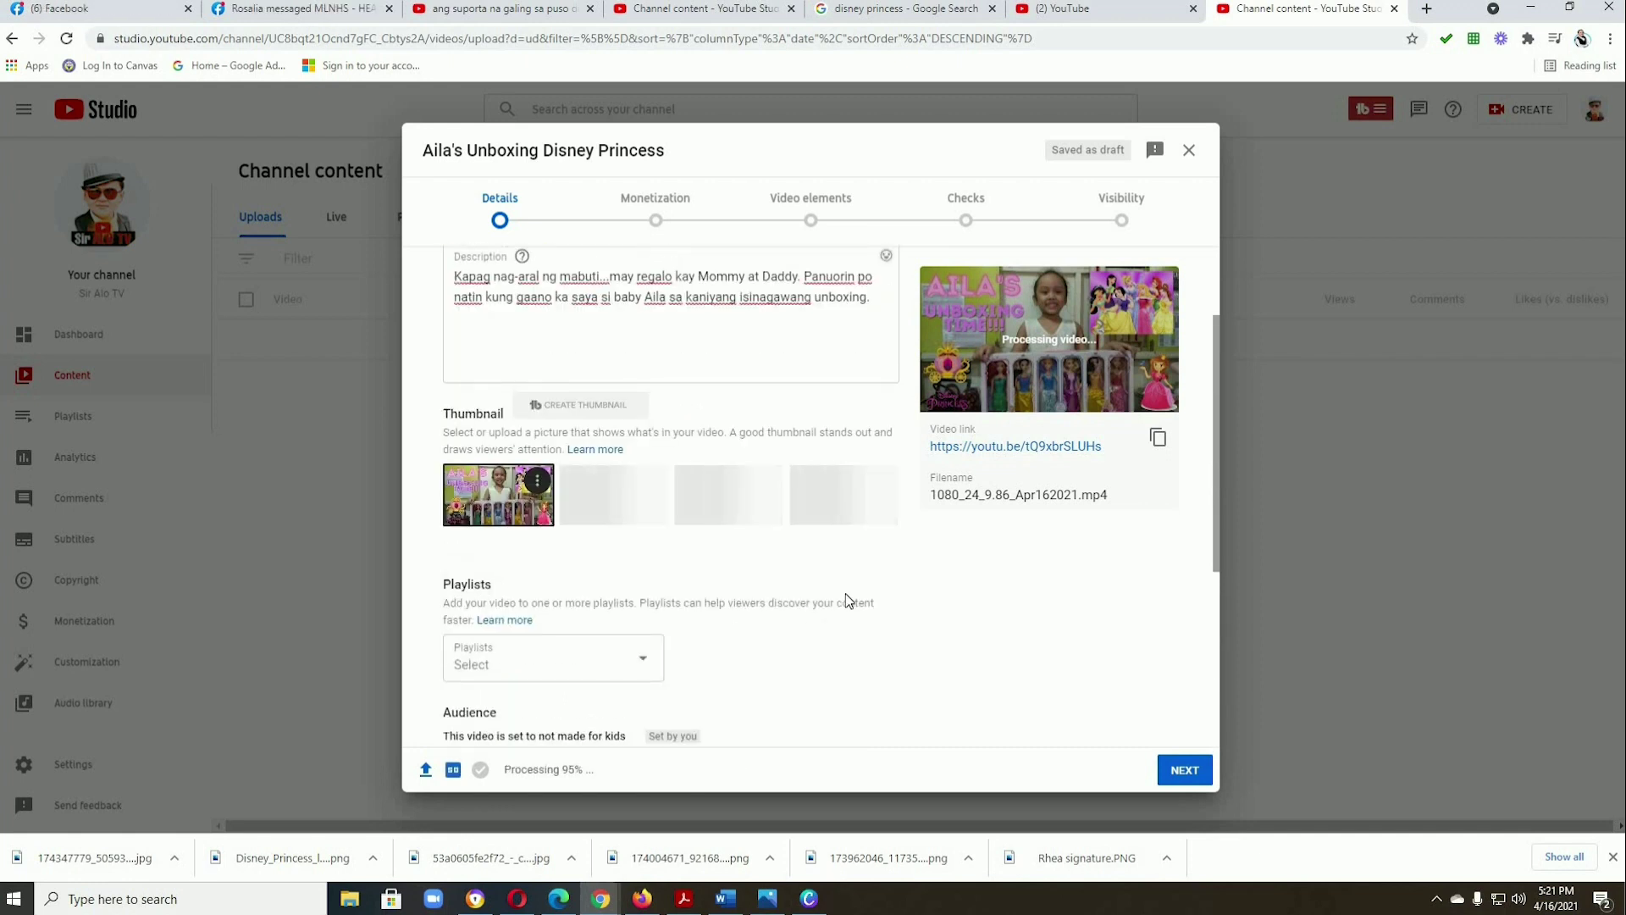
pyautogui.scroll(-3, 849, 601)
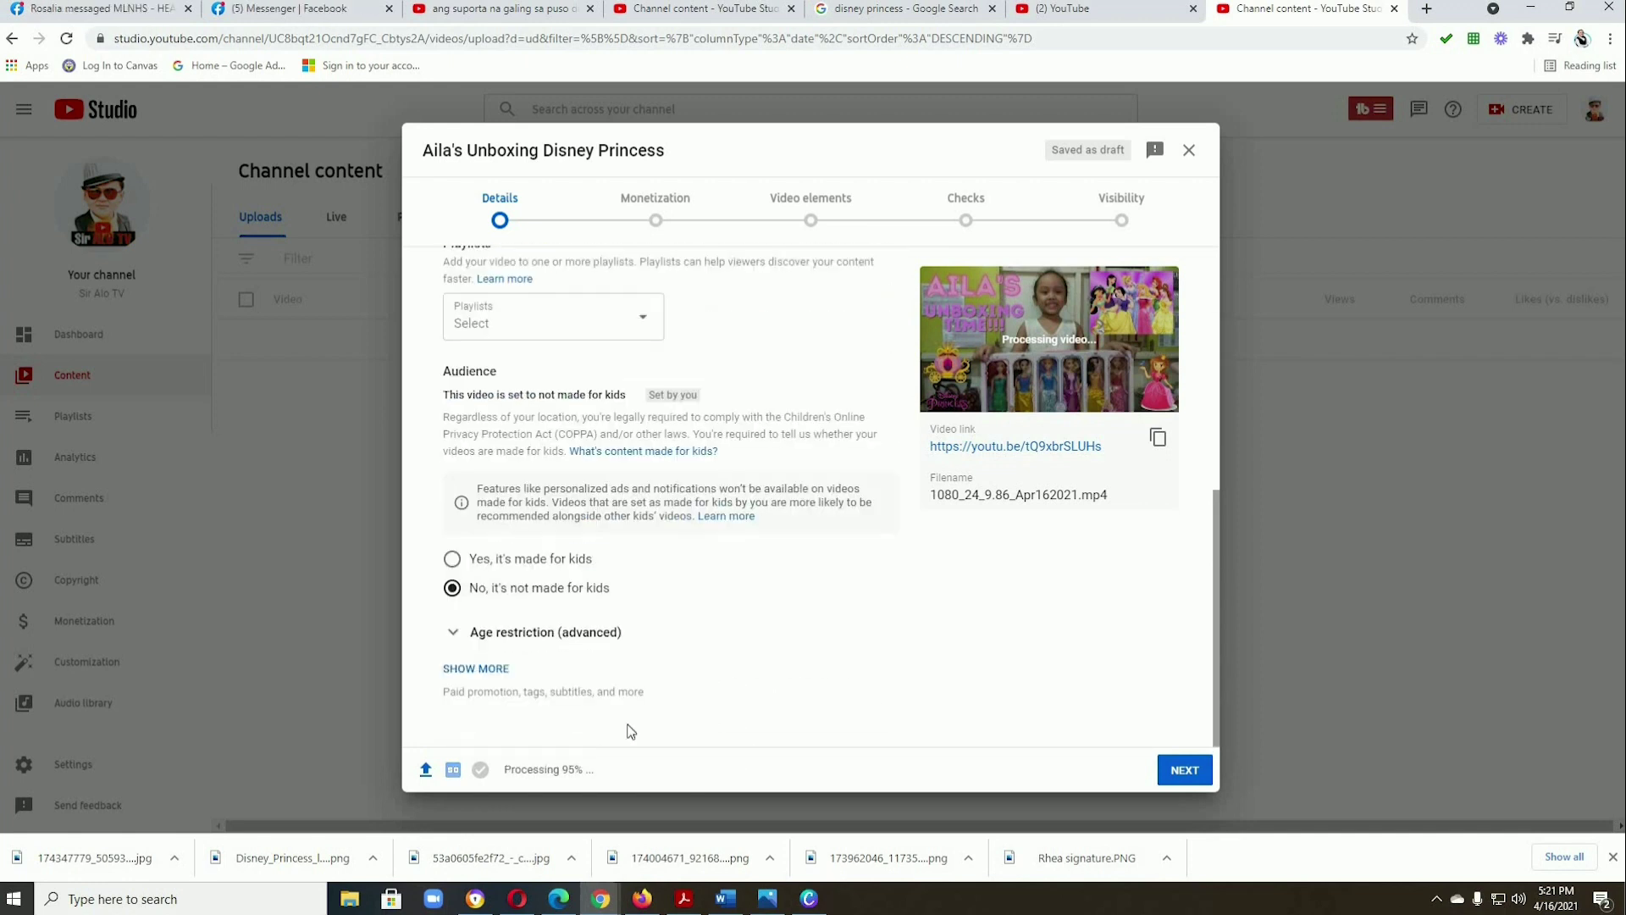
# - On the Monetization step, switch monetization On and confirm with Done
pyautogui.click(1183, 773)
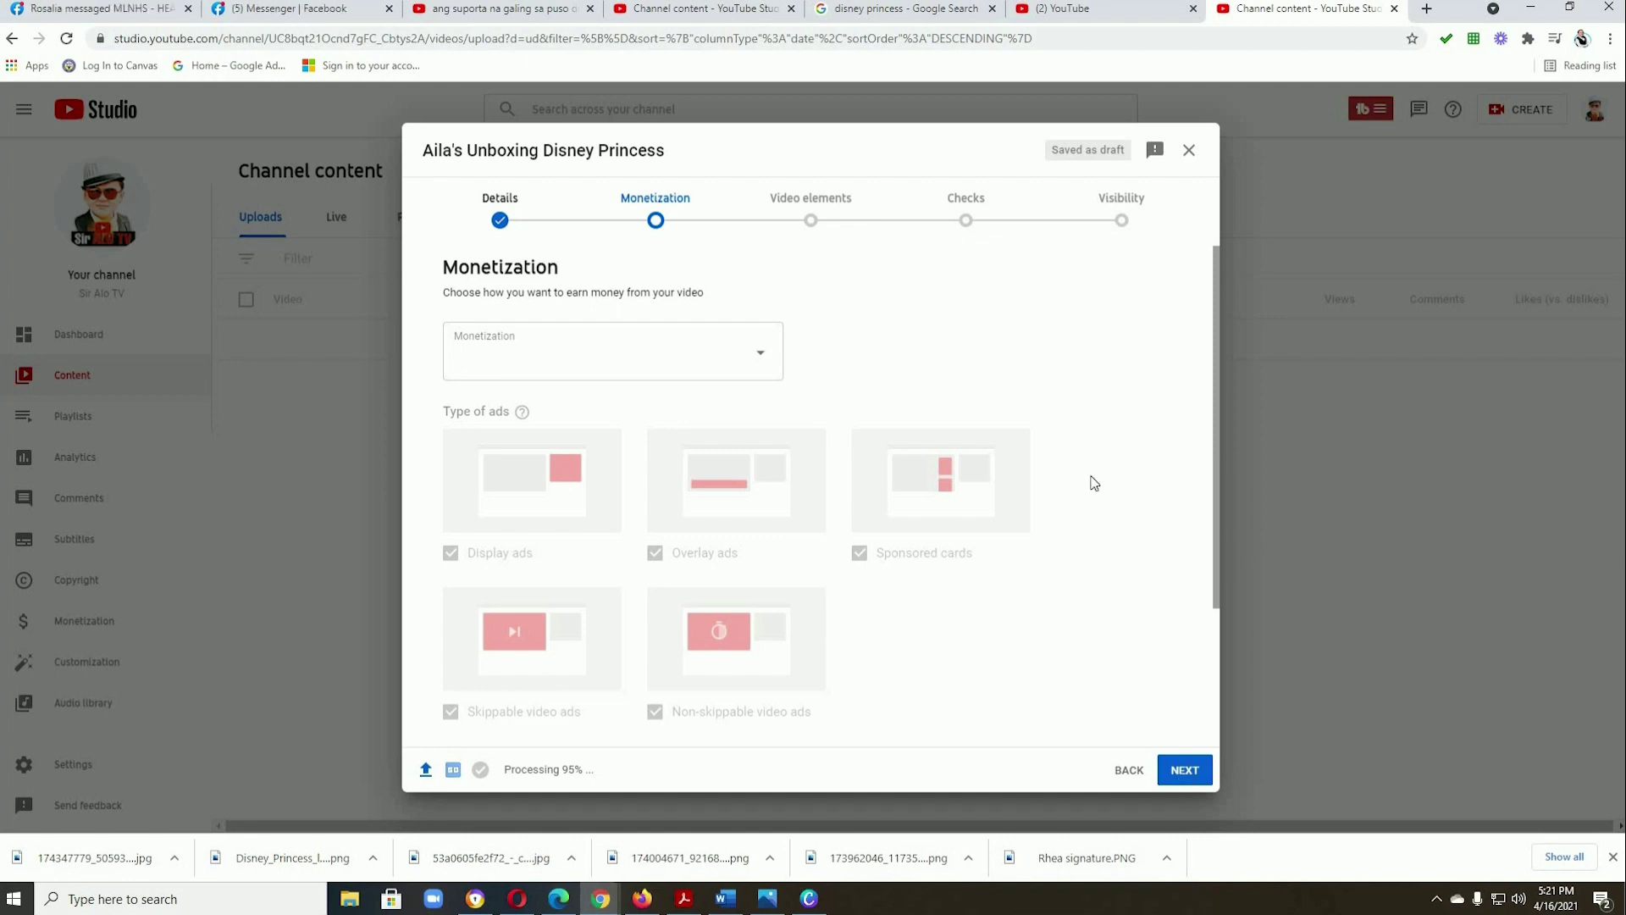
pyautogui.click(761, 354)
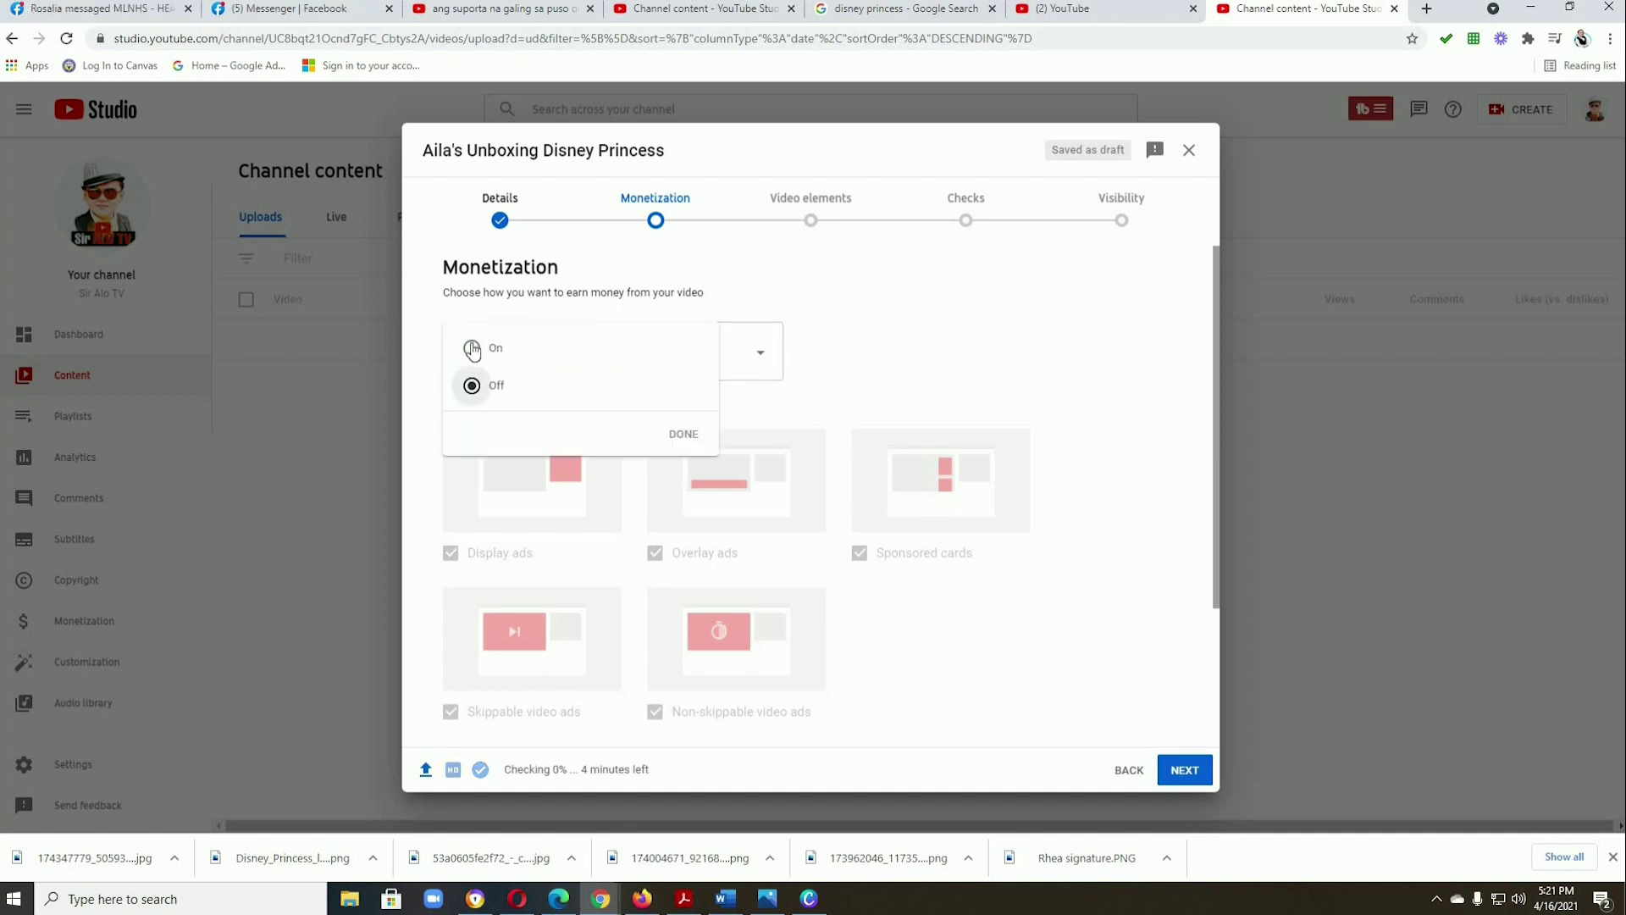
pyautogui.click(532, 362)
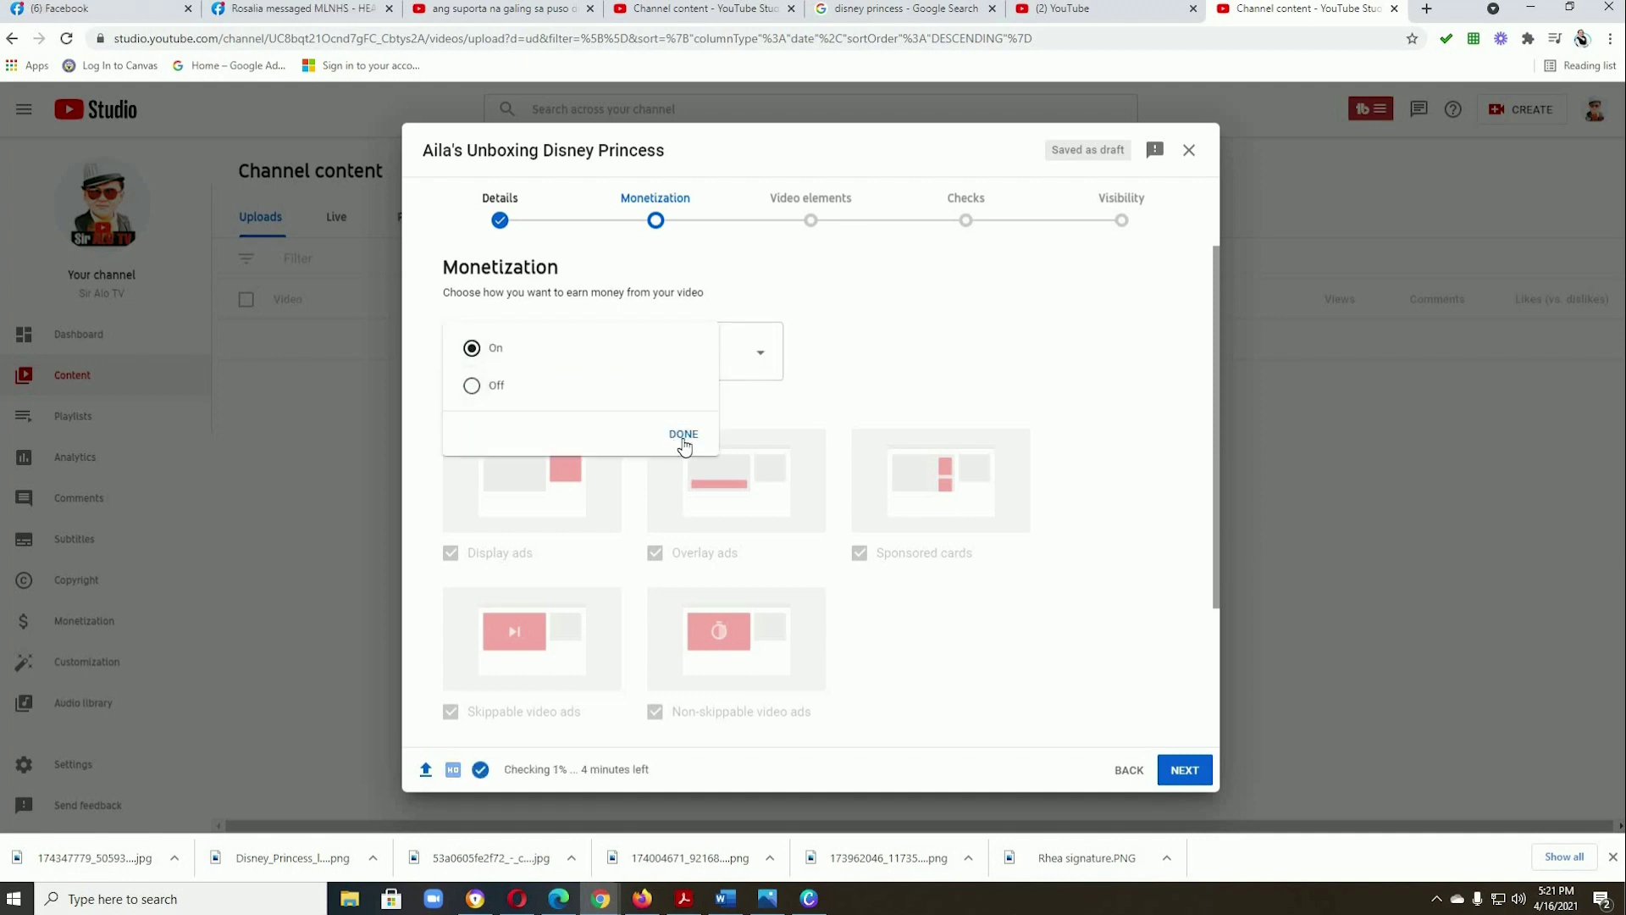
pyautogui.click(684, 434)
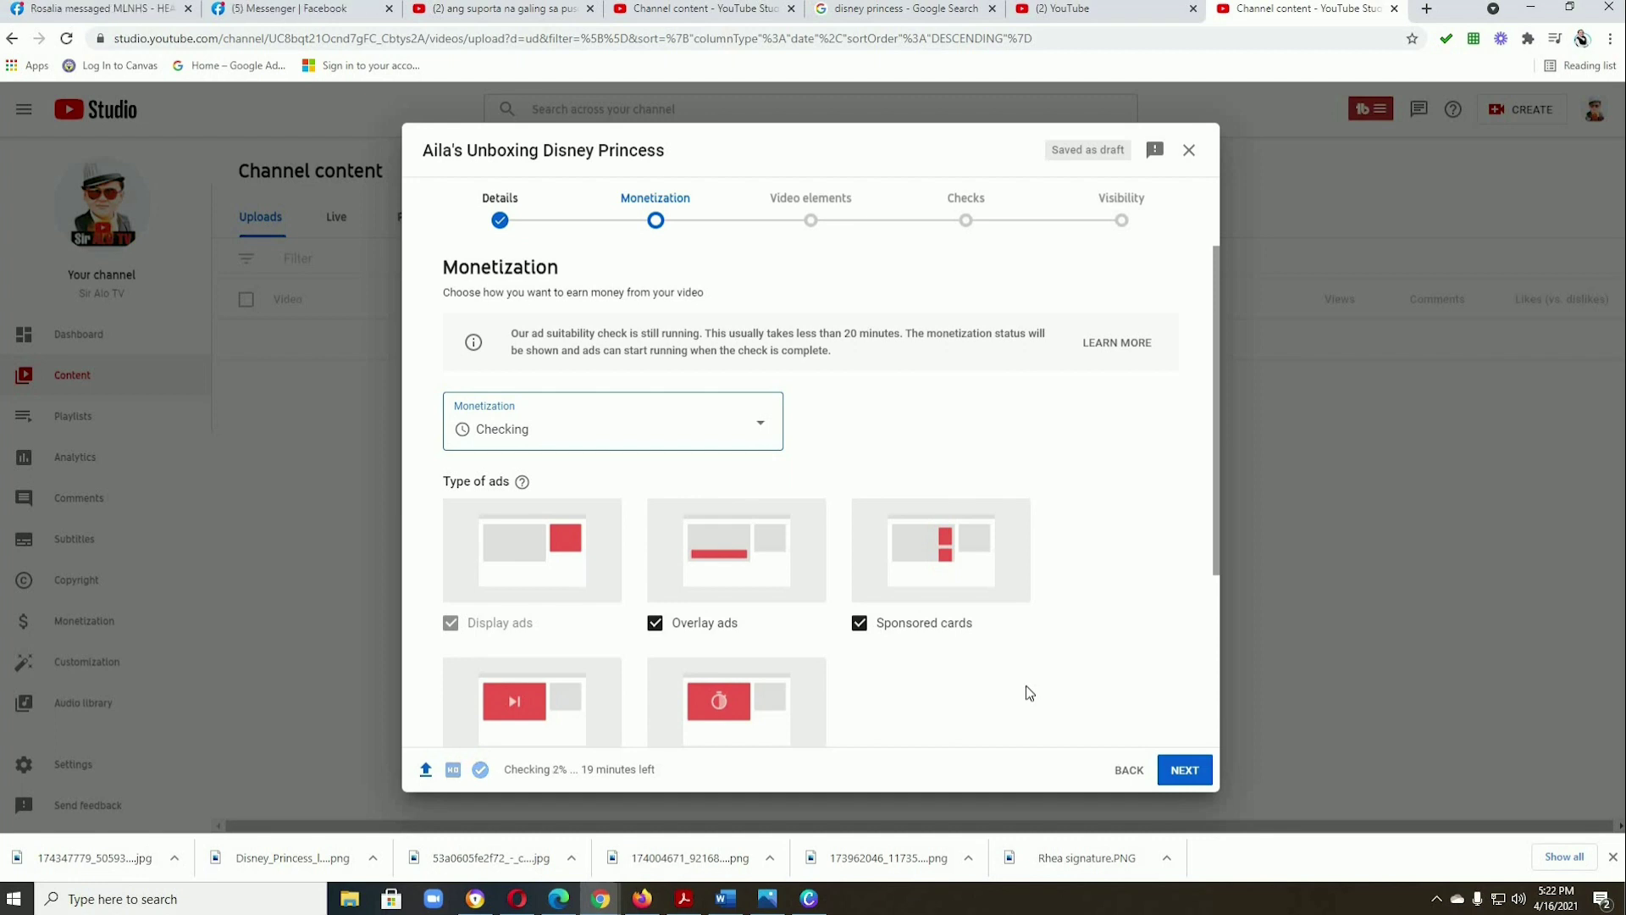
# - Add an end screen imported from the latest video (subscribe plus two videos) and save it
pyautogui.click(1193, 783)
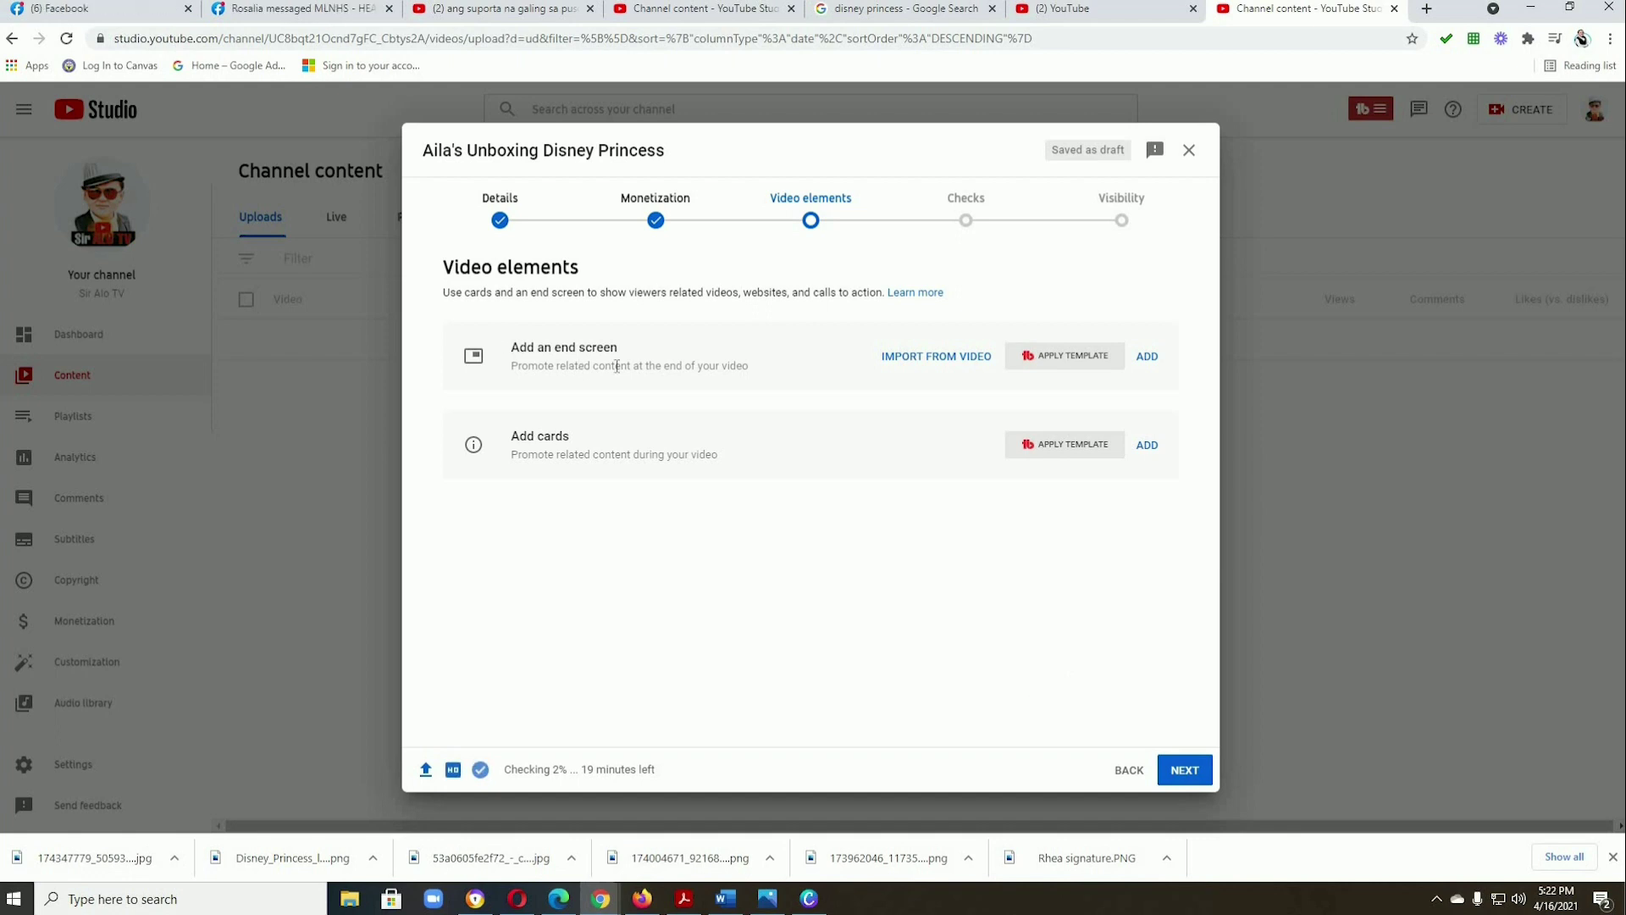
pyautogui.click(1148, 357)
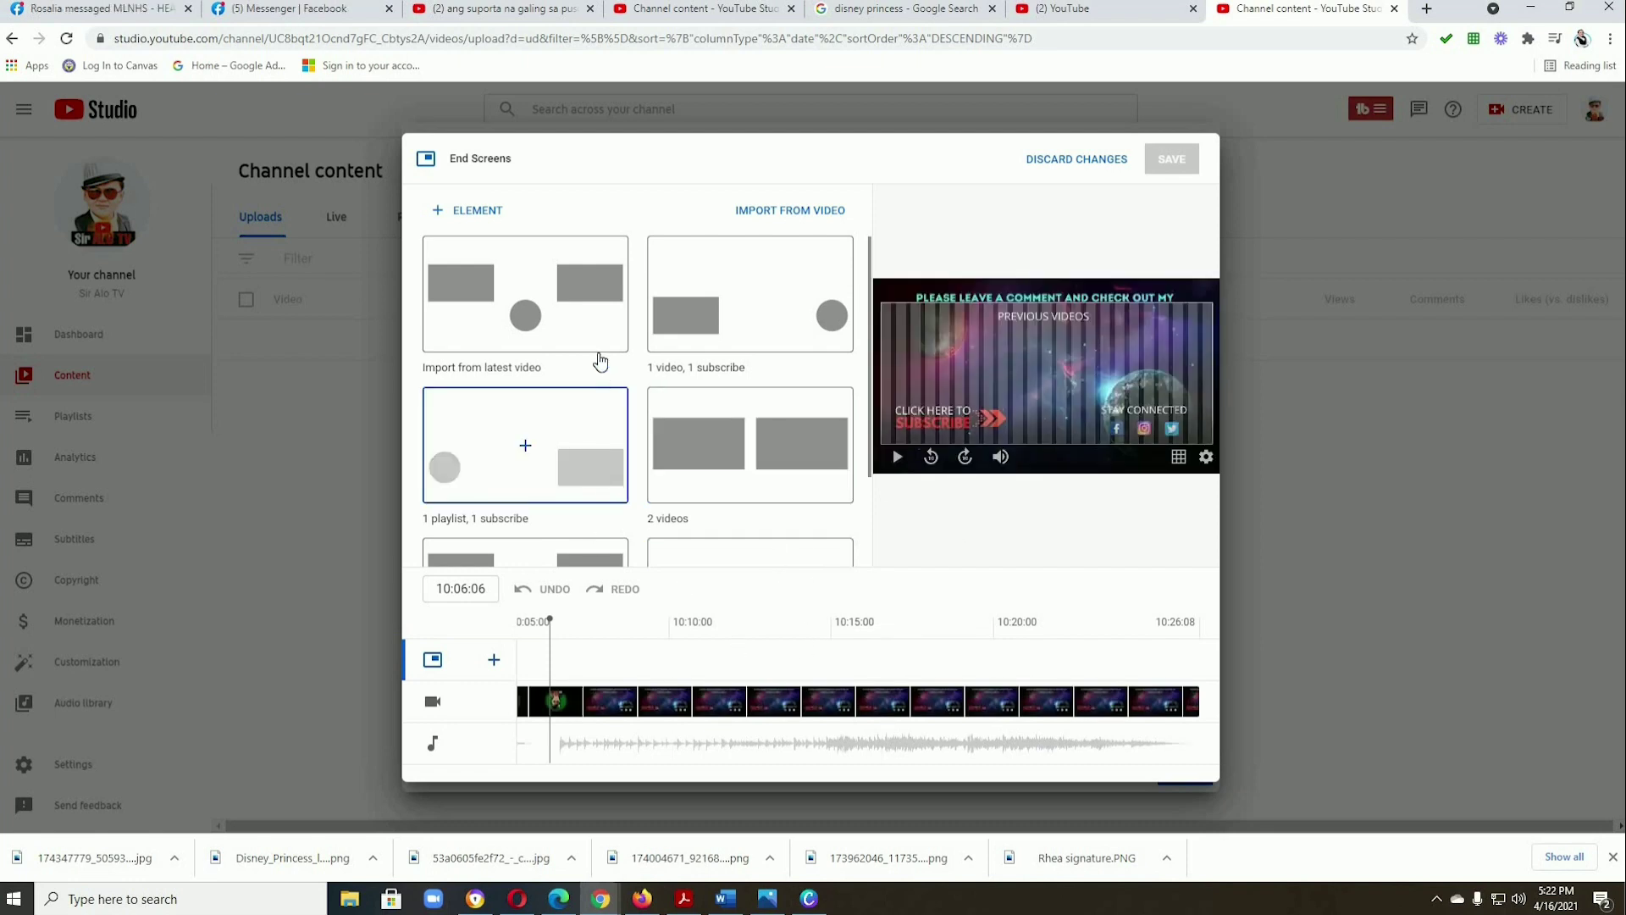
pyautogui.click(451, 315)
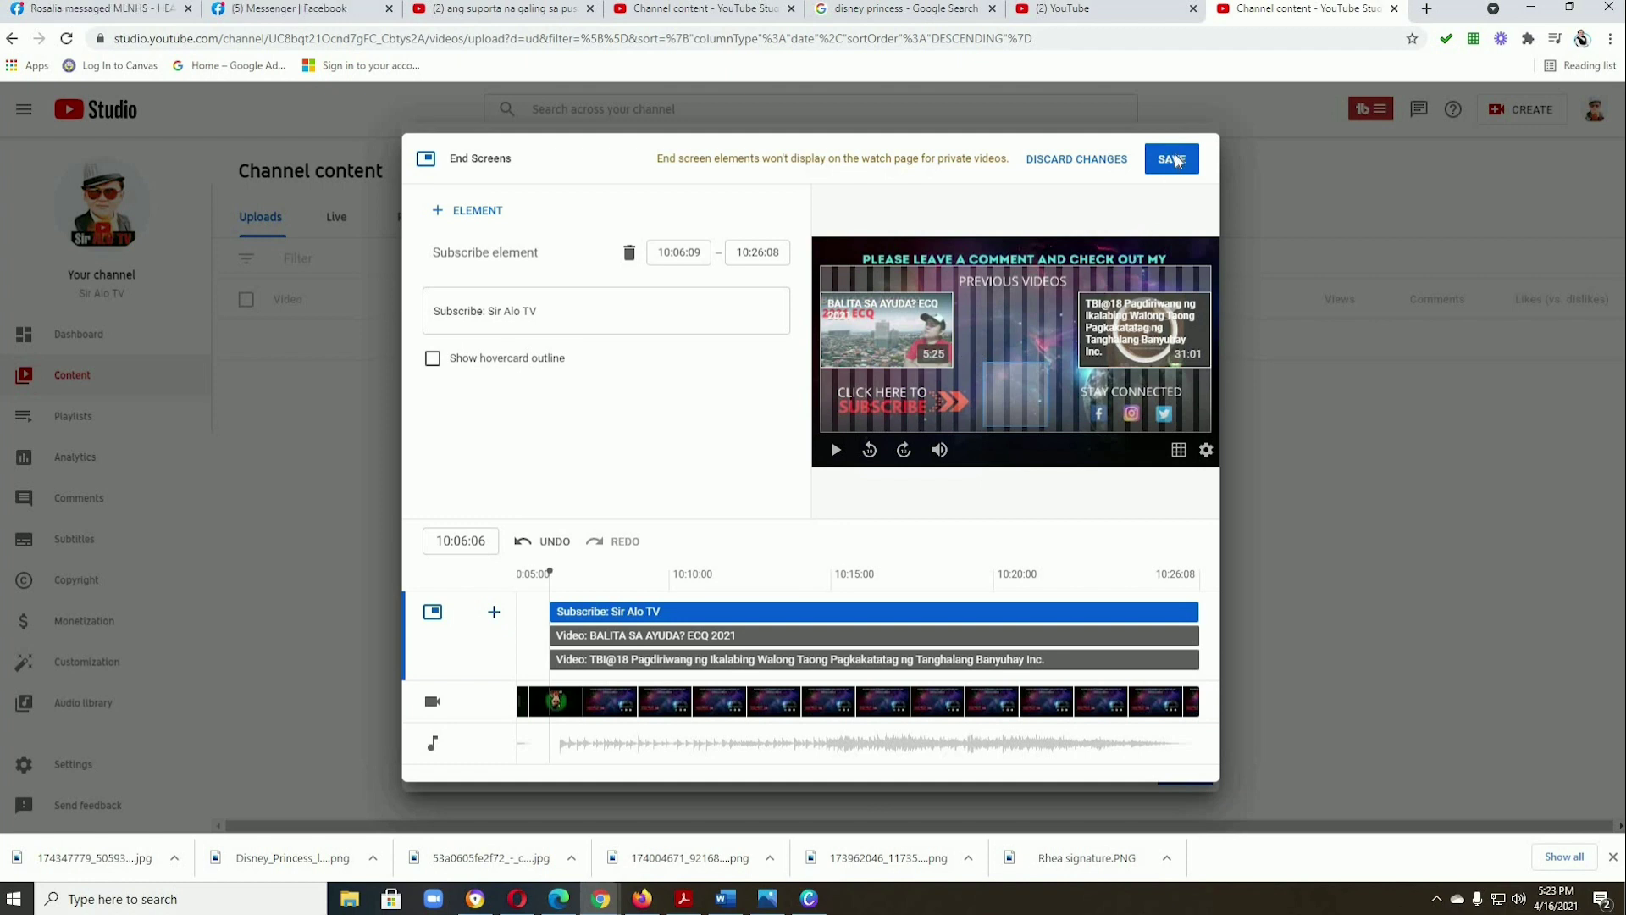
pyautogui.click(1176, 161)
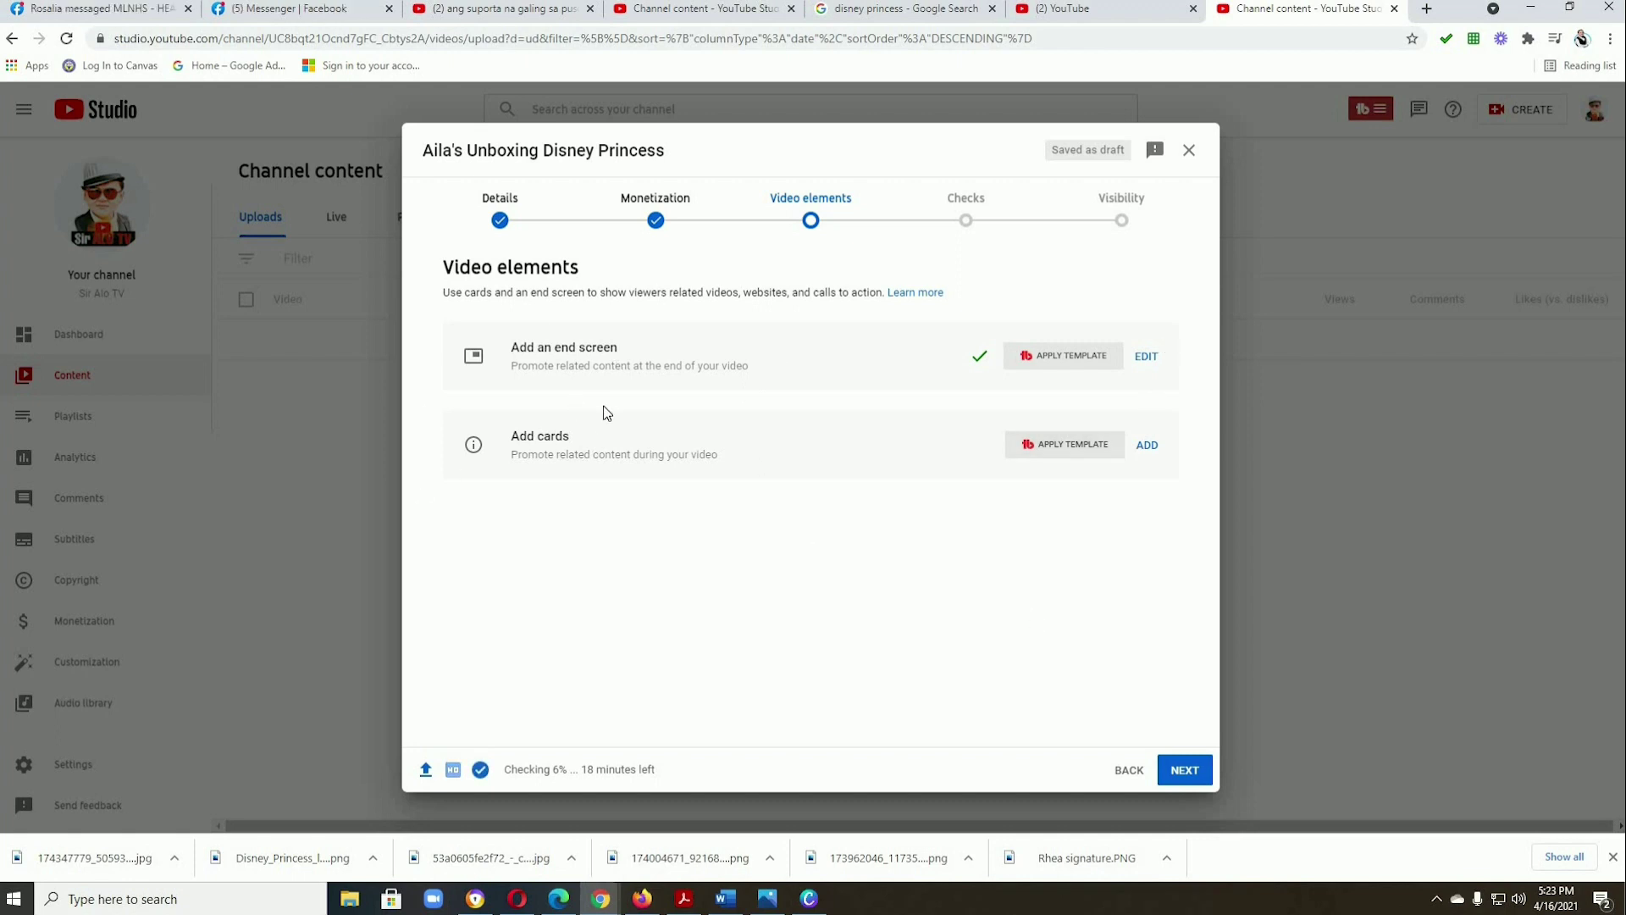
# - Advance past Details, Monetization and Video elements to Checks, where copyright and ad suitability show no issues
pyautogui.click(1185, 769)
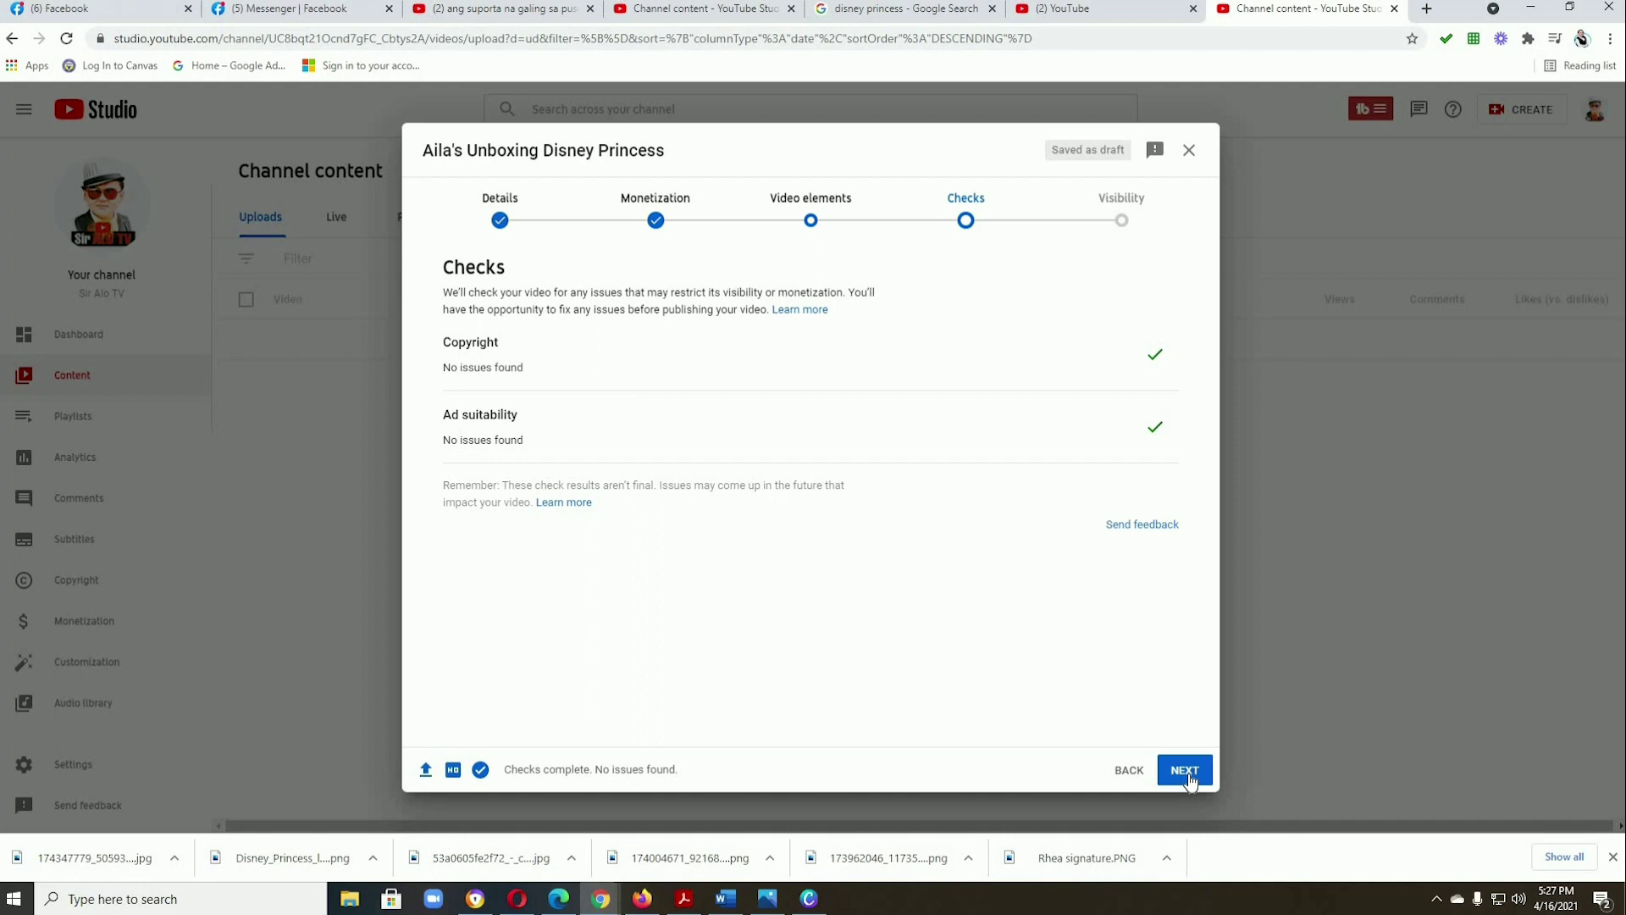
# - Move to the Visibility step and set the video to Public as an instant Premiere
pyautogui.click(1185, 771)
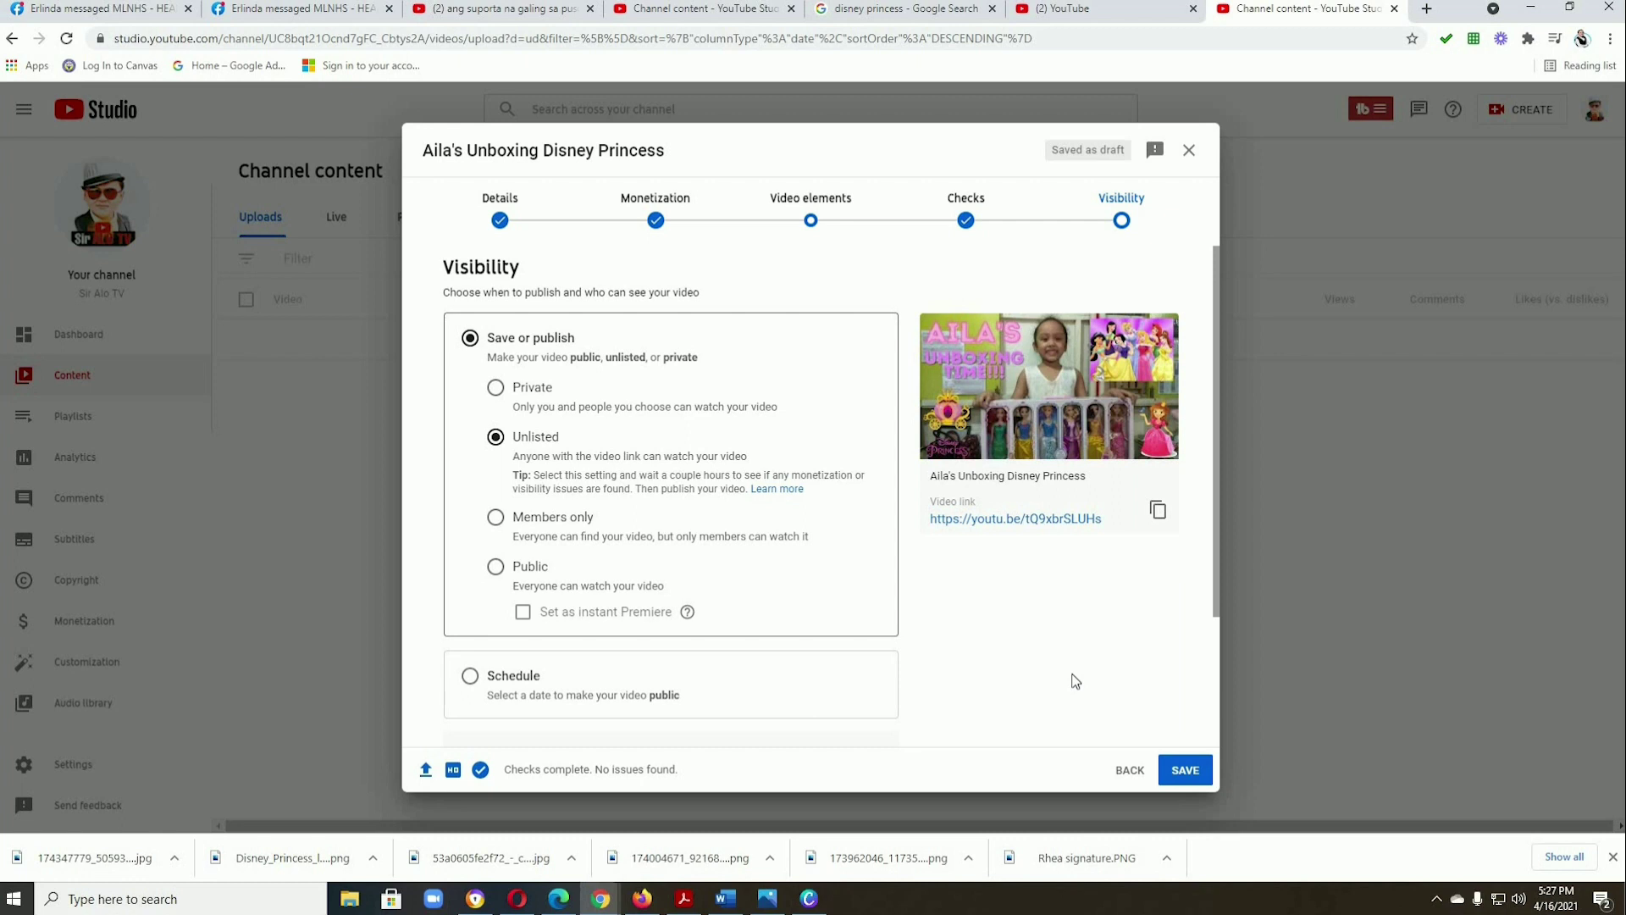
pyautogui.scroll(-1, 1069, 678)
pyautogui.scroll(1, 1054, 635)
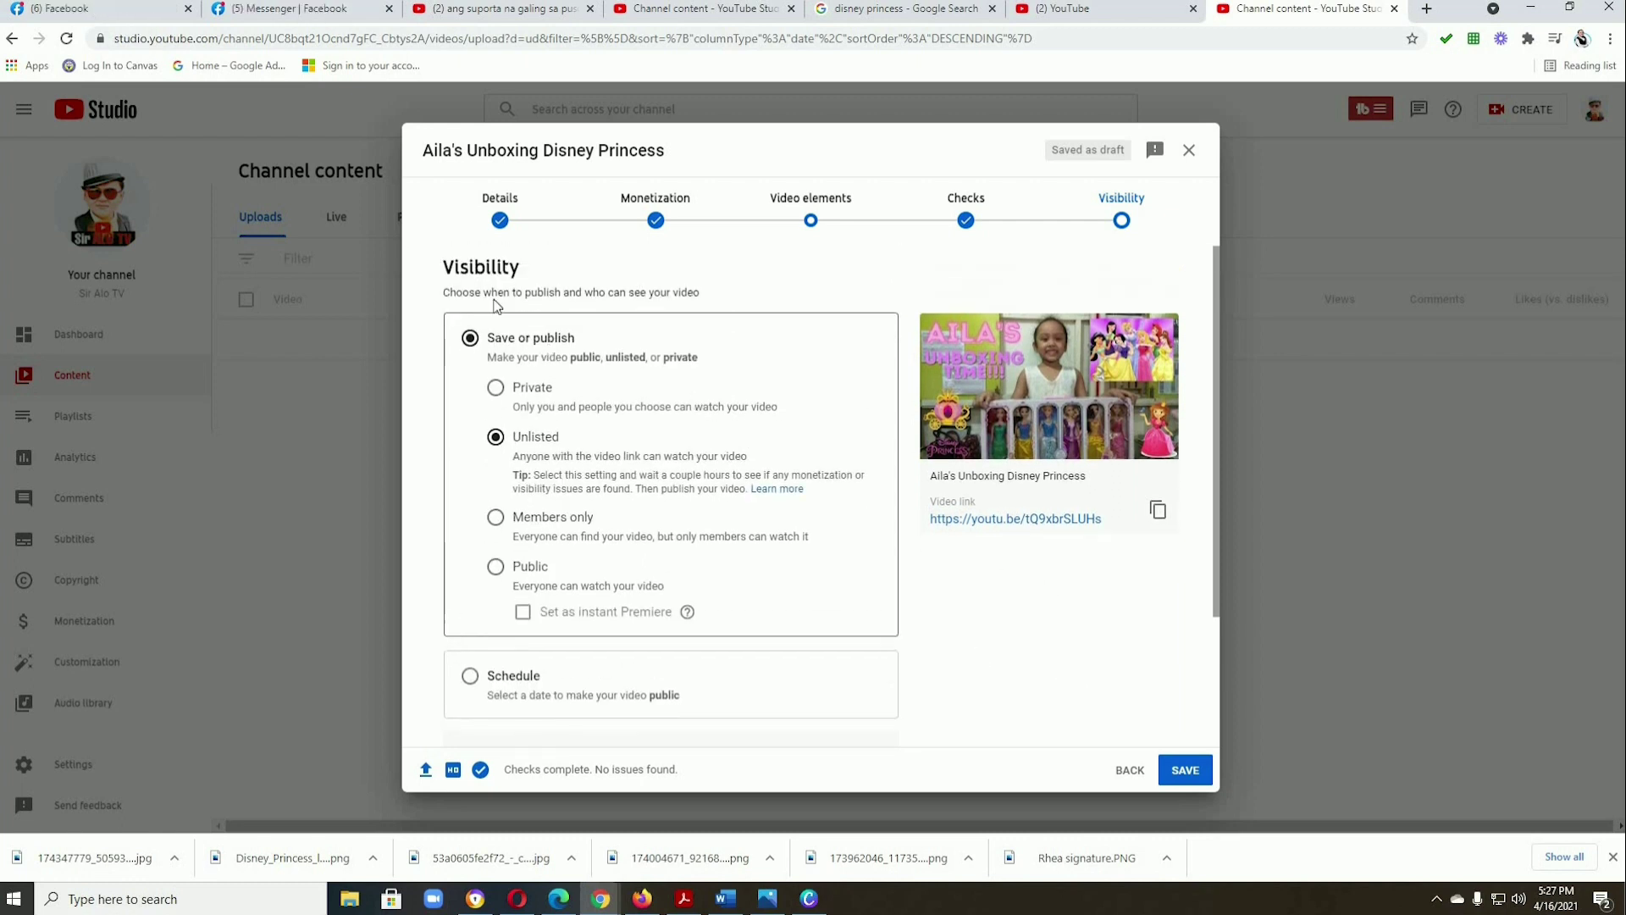
pyautogui.moveTo(1049, 384)
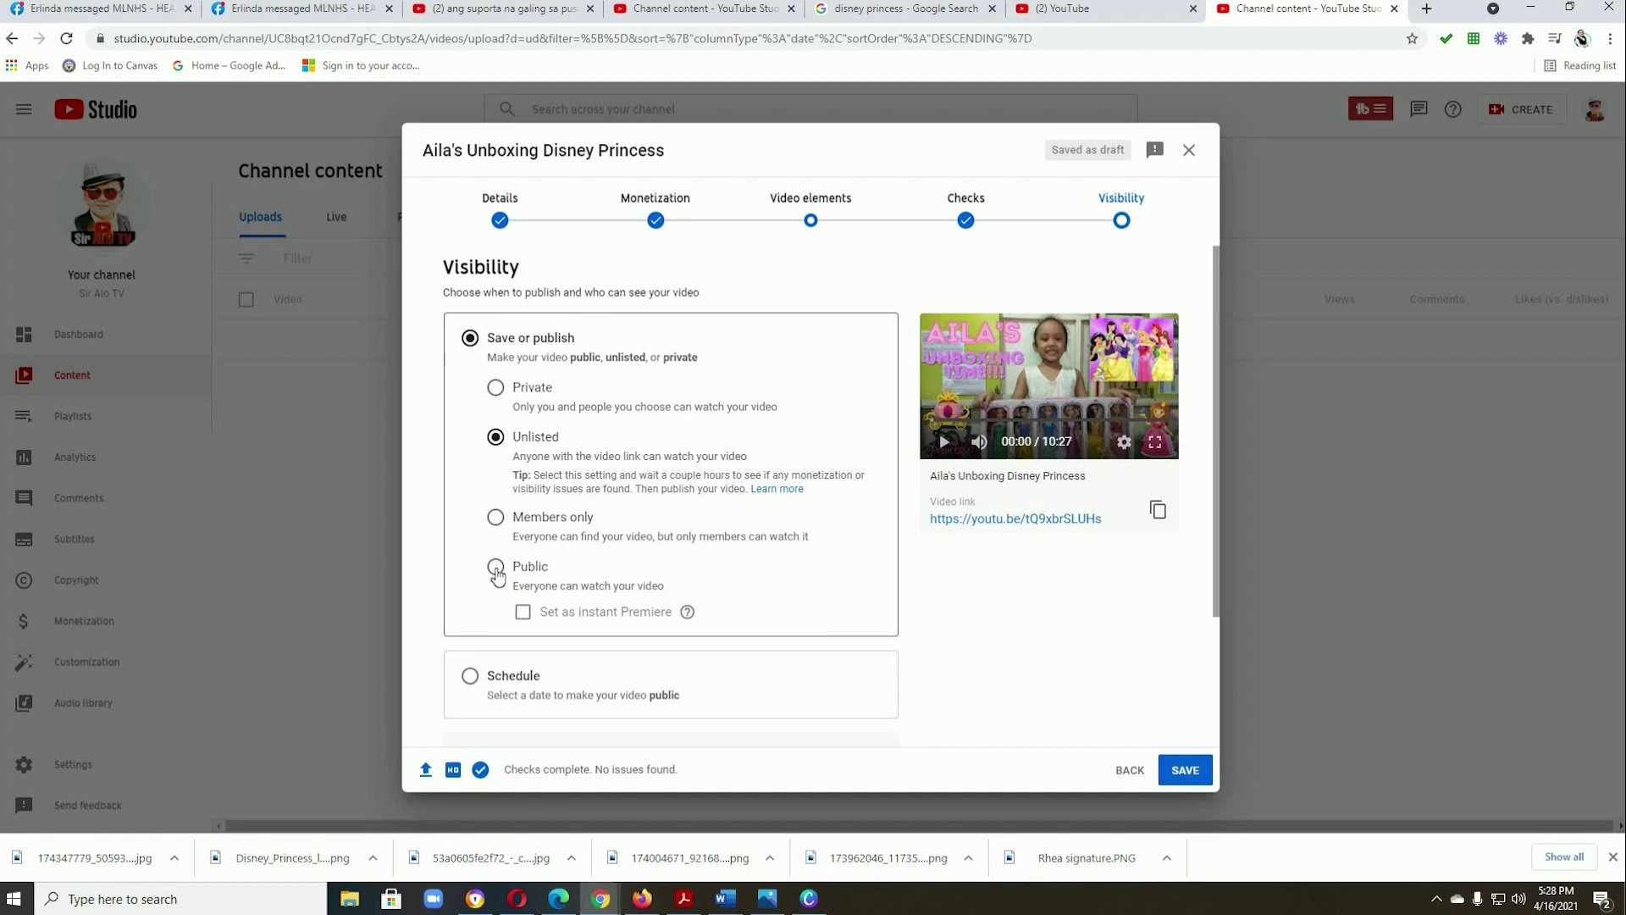
pyautogui.click(496, 567)
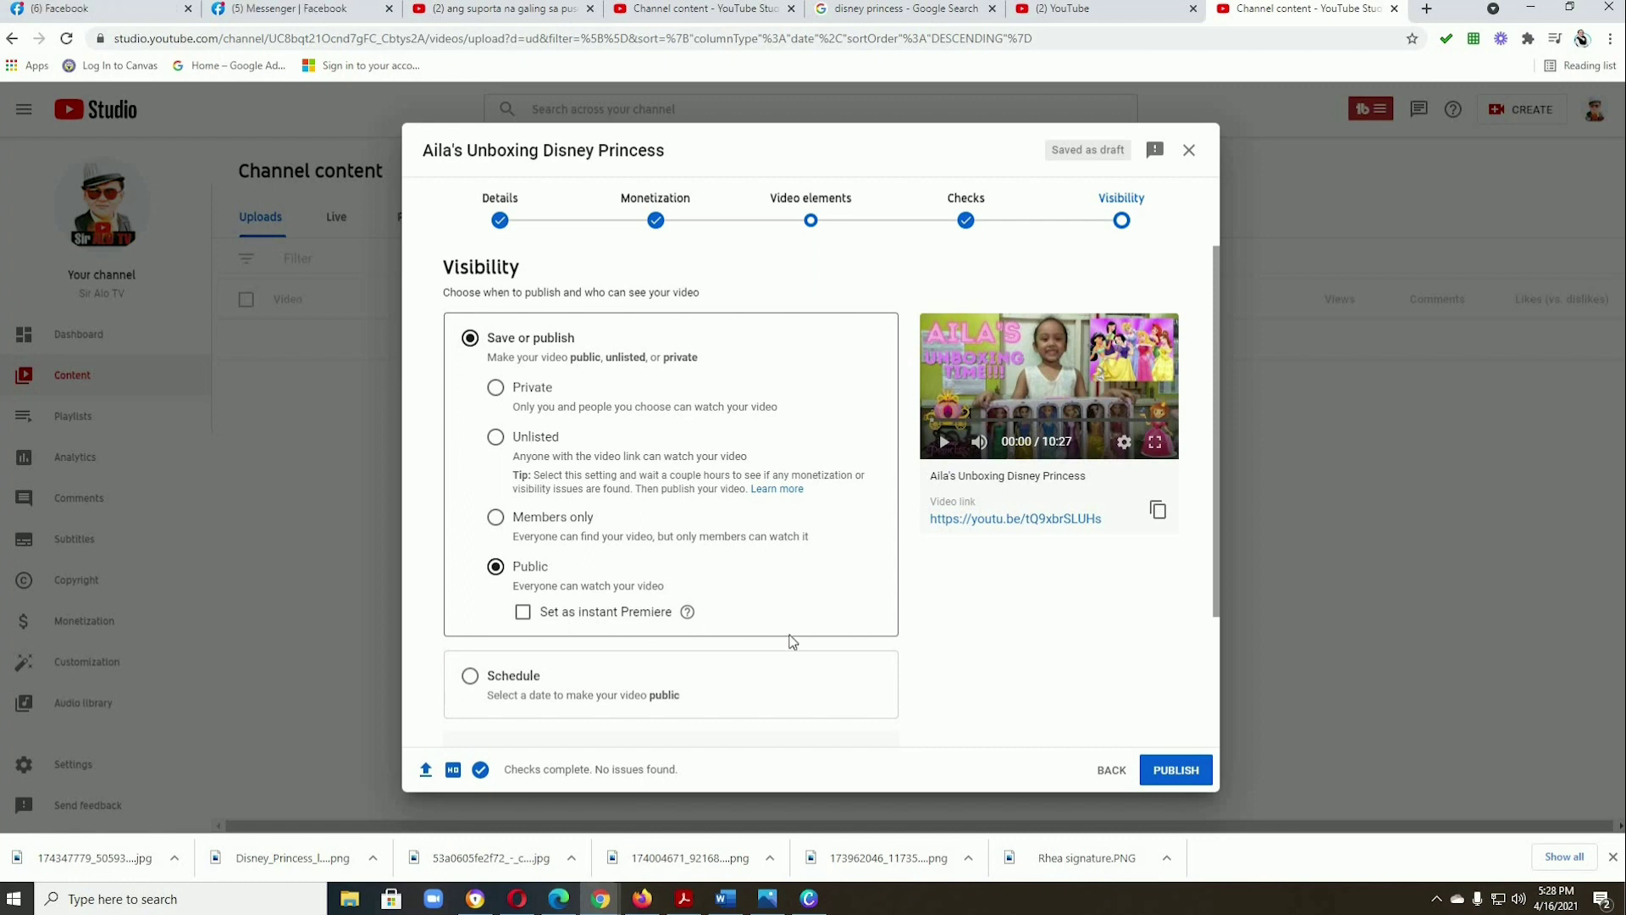
pyautogui.click(523, 613)
# - Switch visibility to Schedule and pick Apr 16, 2021 as the date
pyautogui.click(471, 676)
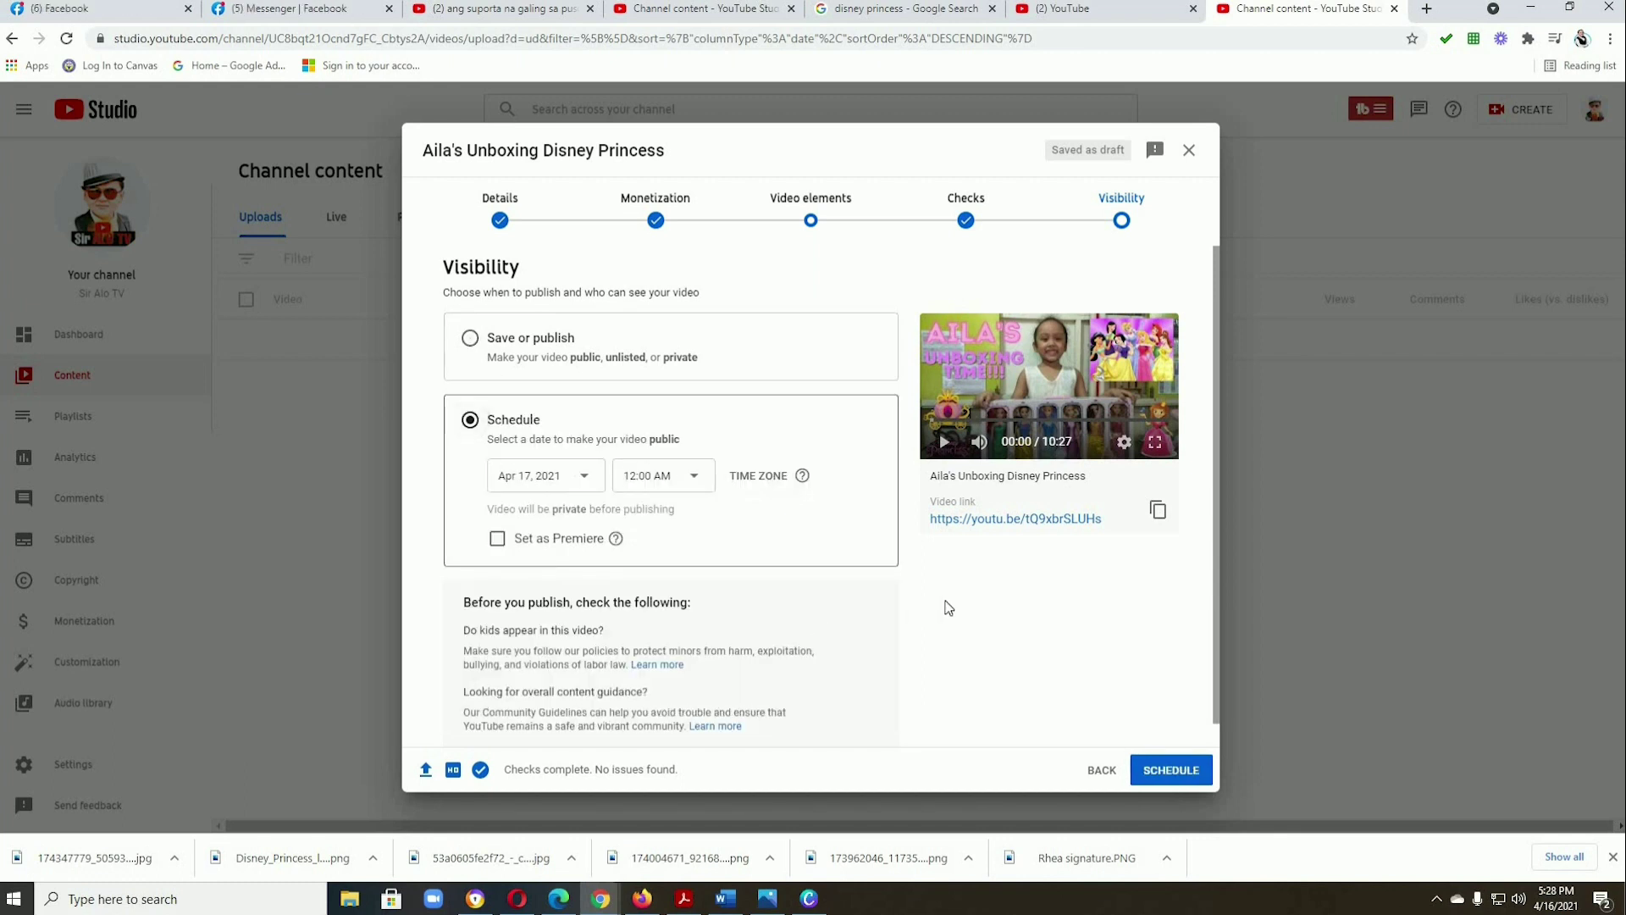
pyautogui.scroll(-1, 1013, 619)
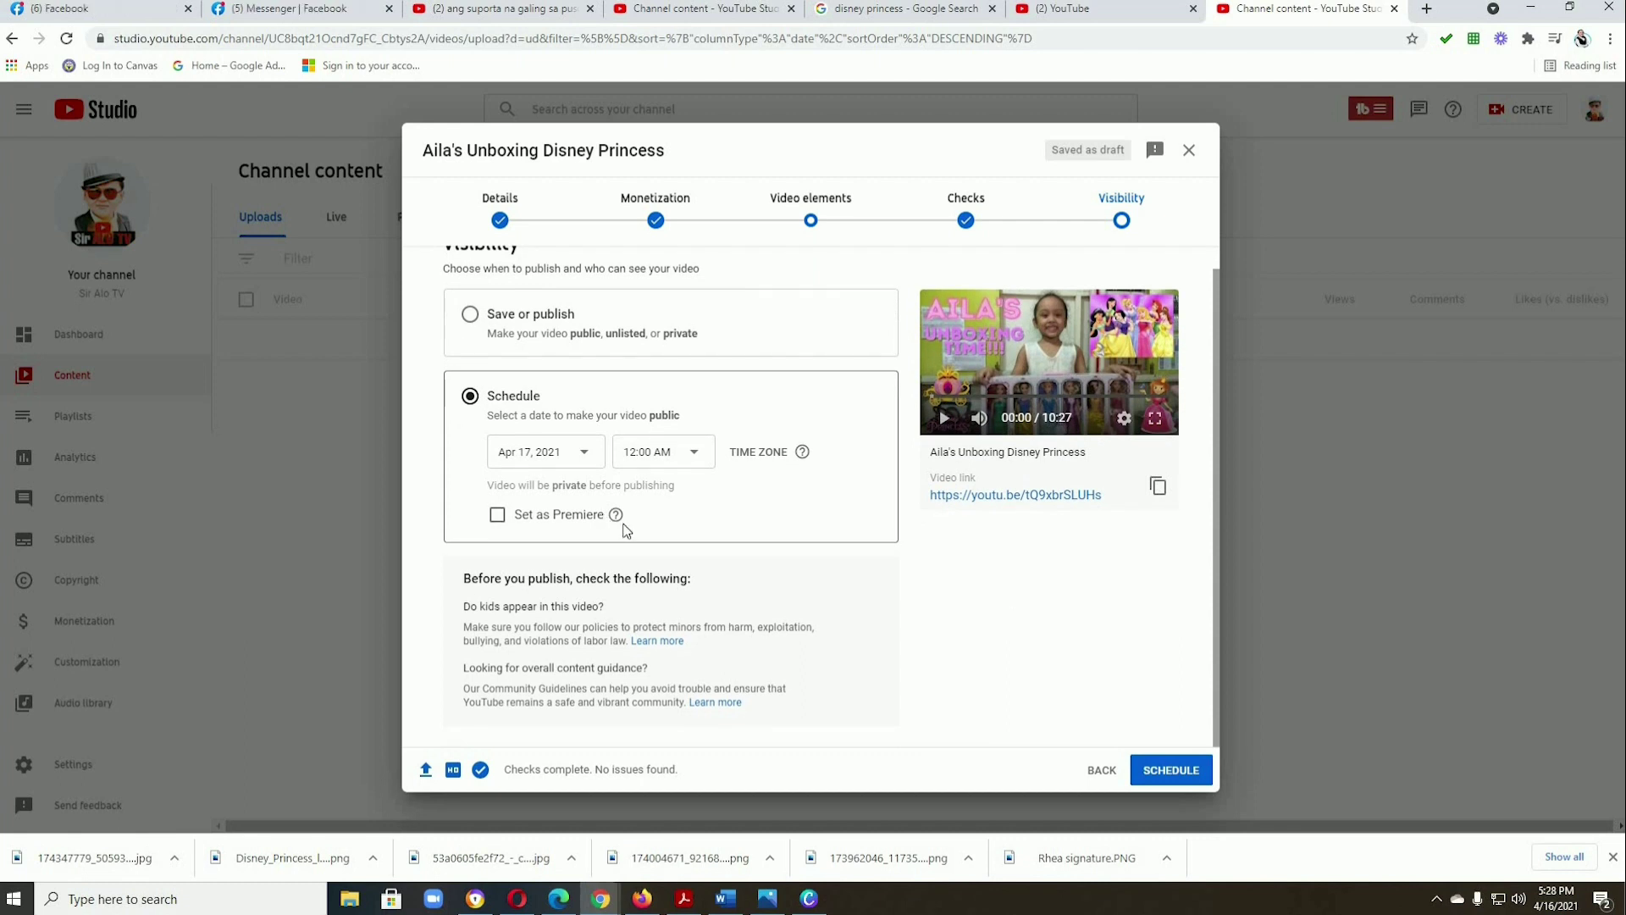
pyautogui.click(585, 458)
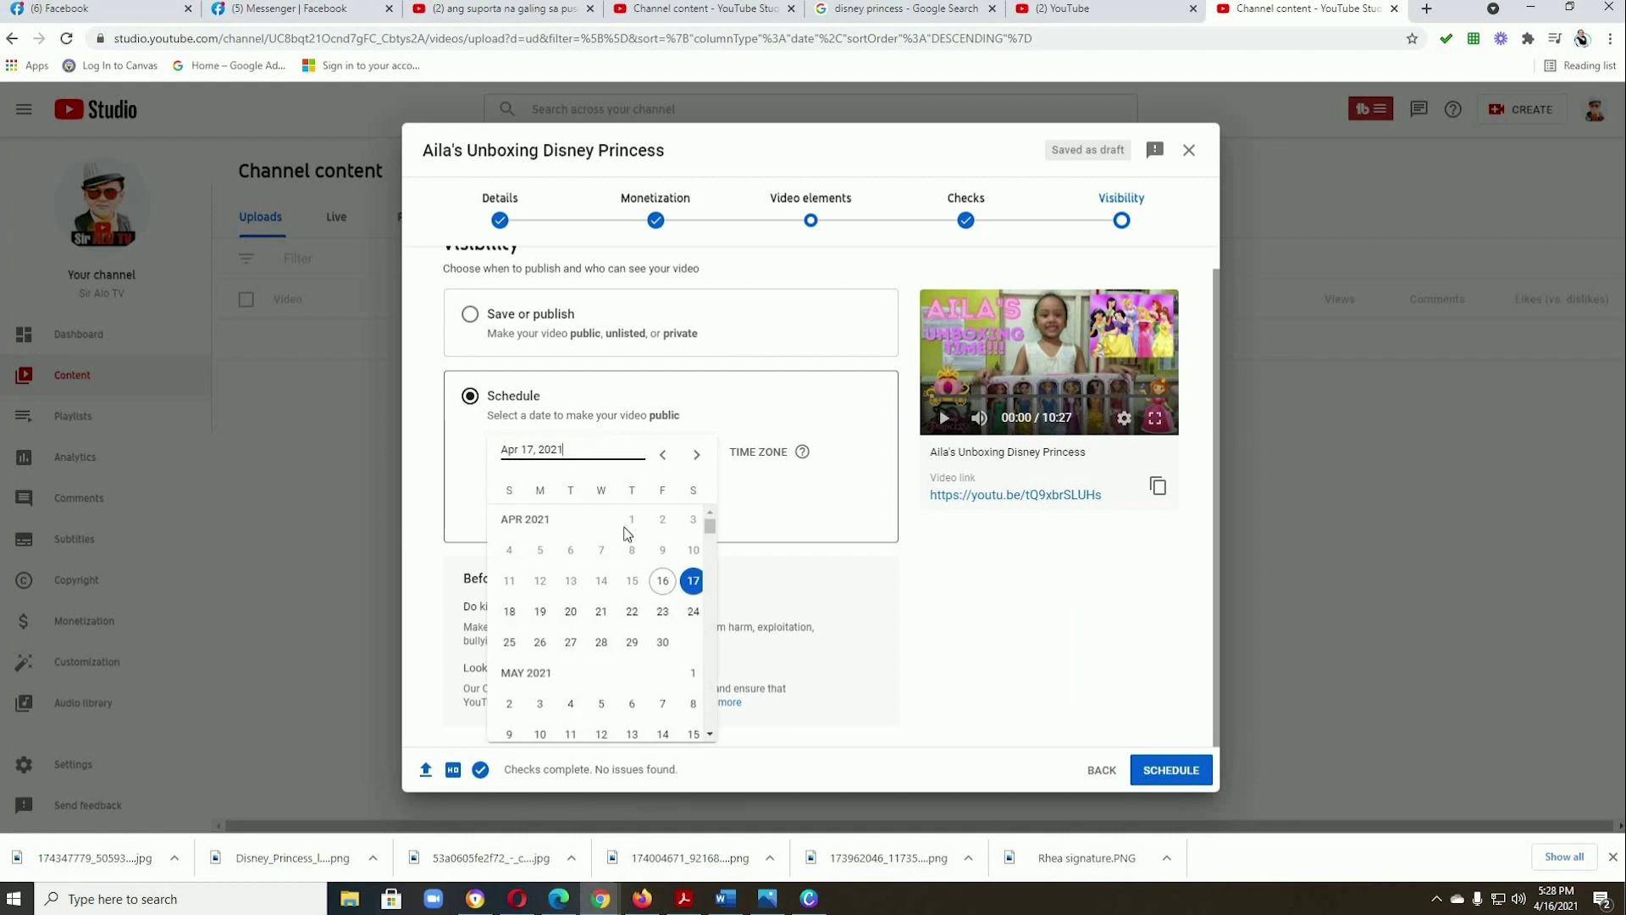
pyautogui.click(664, 581)
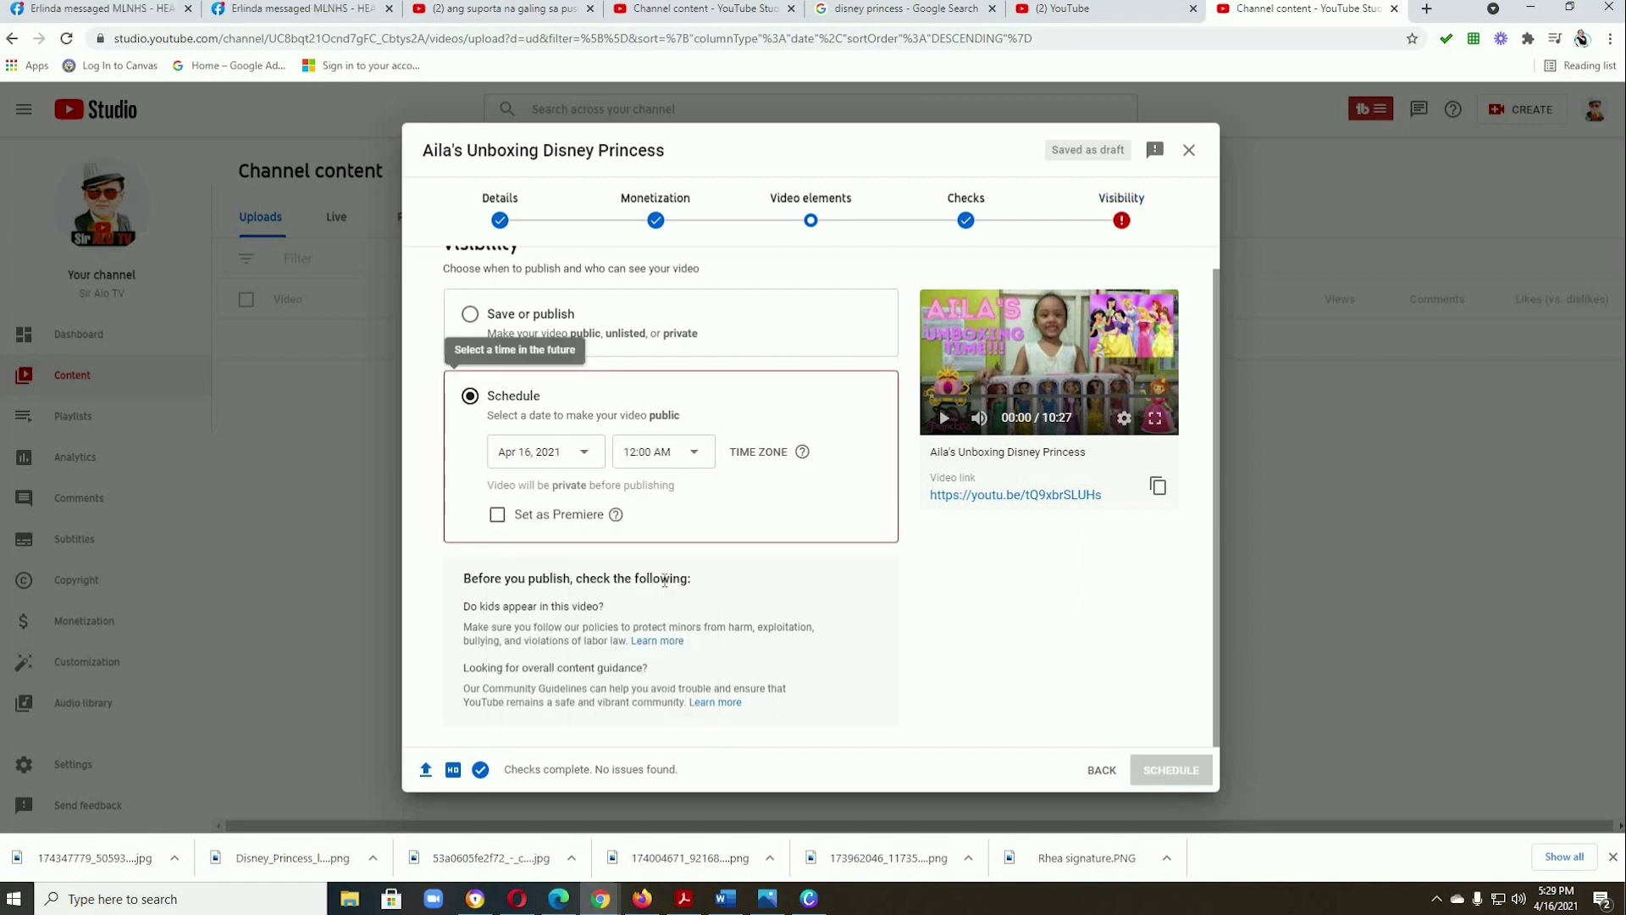
# - Set the scheduled time to 9:00 PM and mark the video as a Premiere
pyautogui.click(694, 460)
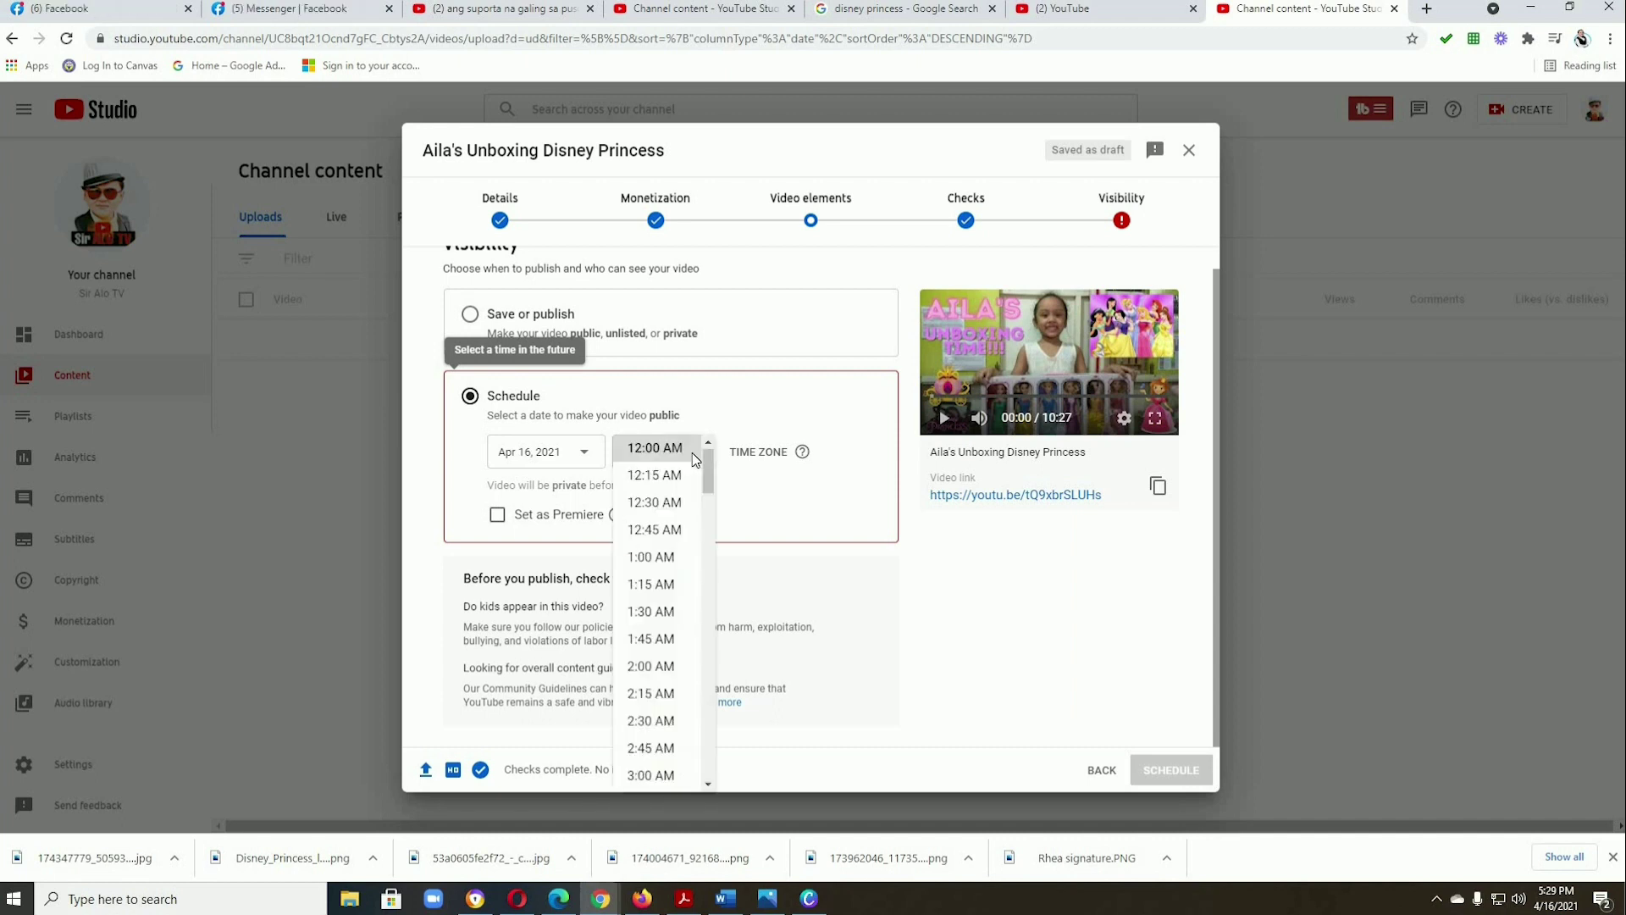
pyautogui.scroll(-3, 696, 642)
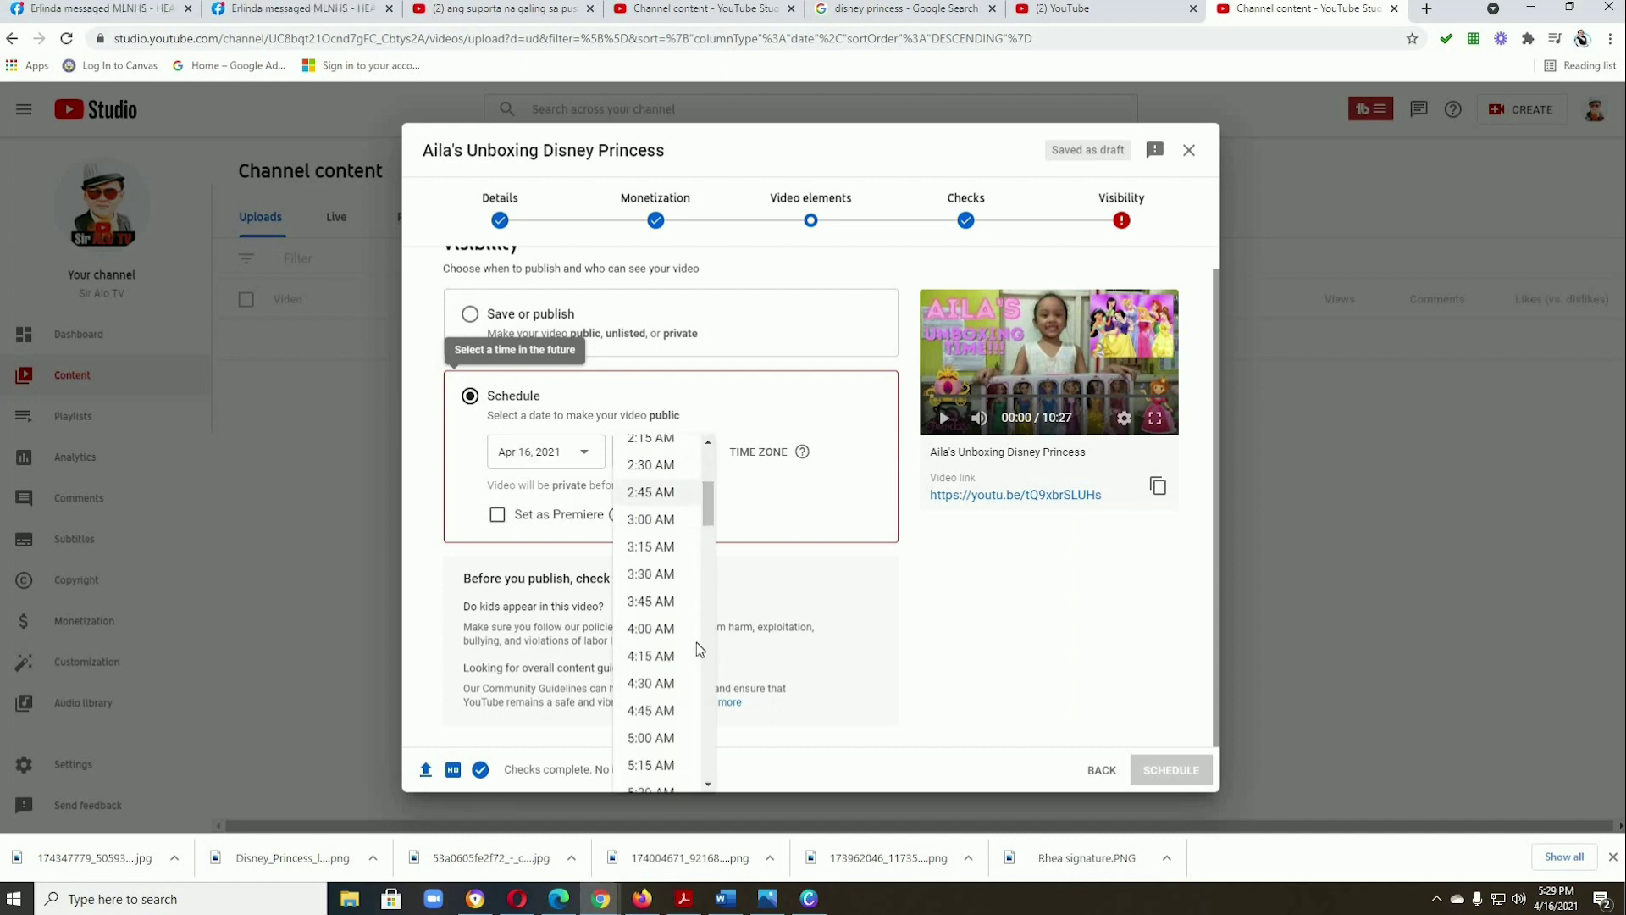
pyautogui.scroll(-2, 697, 642)
pyautogui.scroll(-2, 694, 648)
pyautogui.scroll(-2, 686, 657)
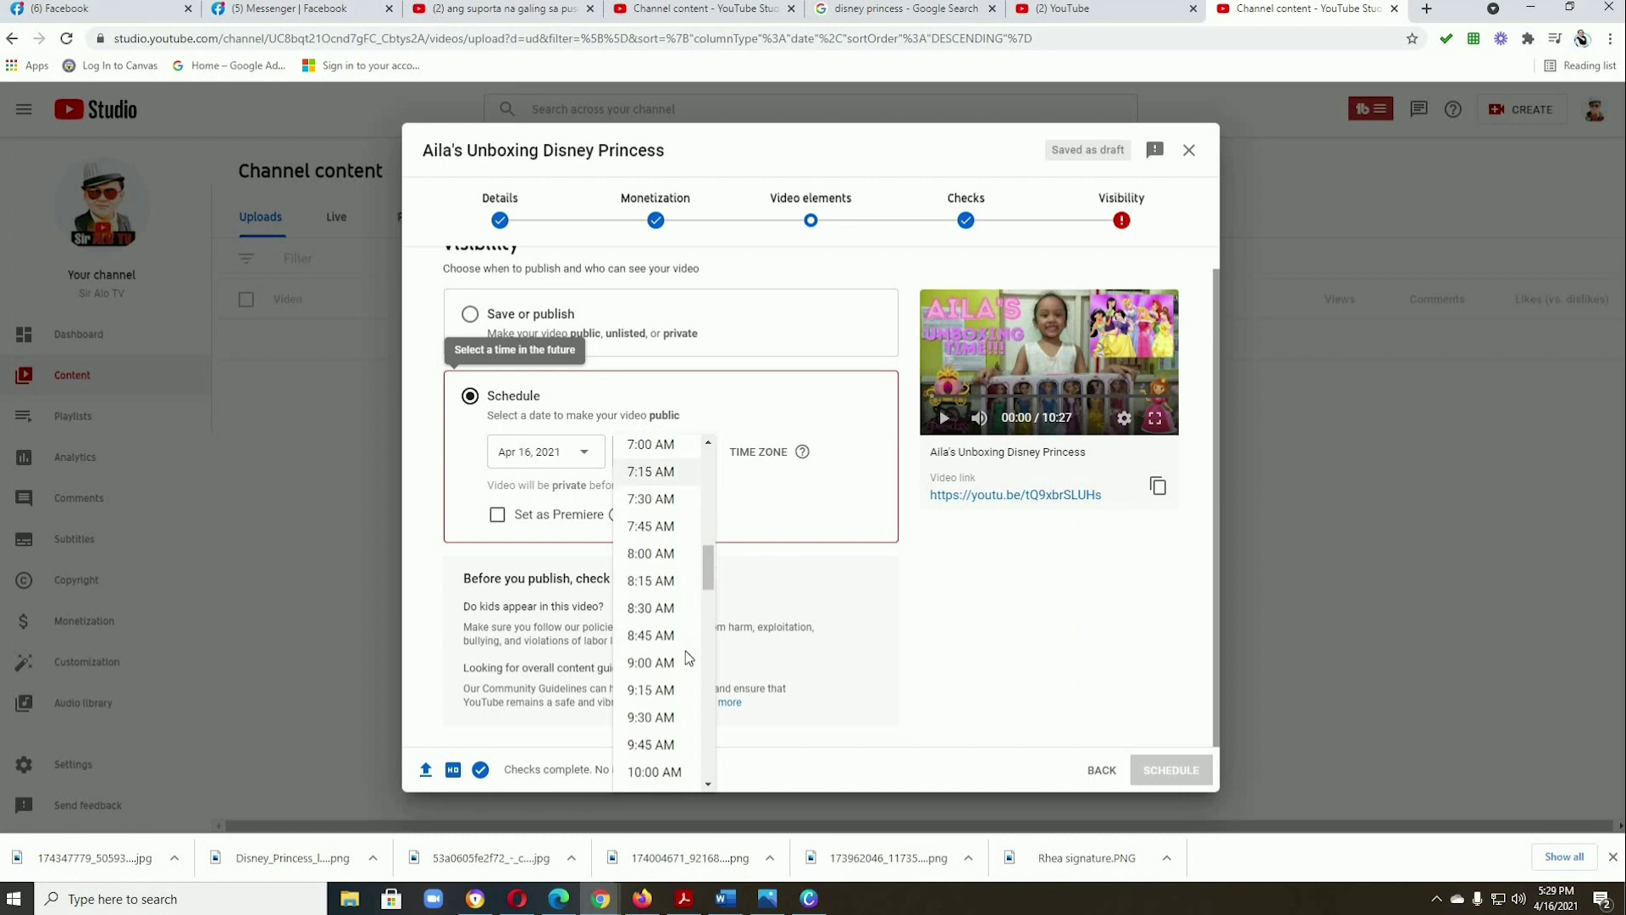
pyautogui.scroll(-1, 686, 657)
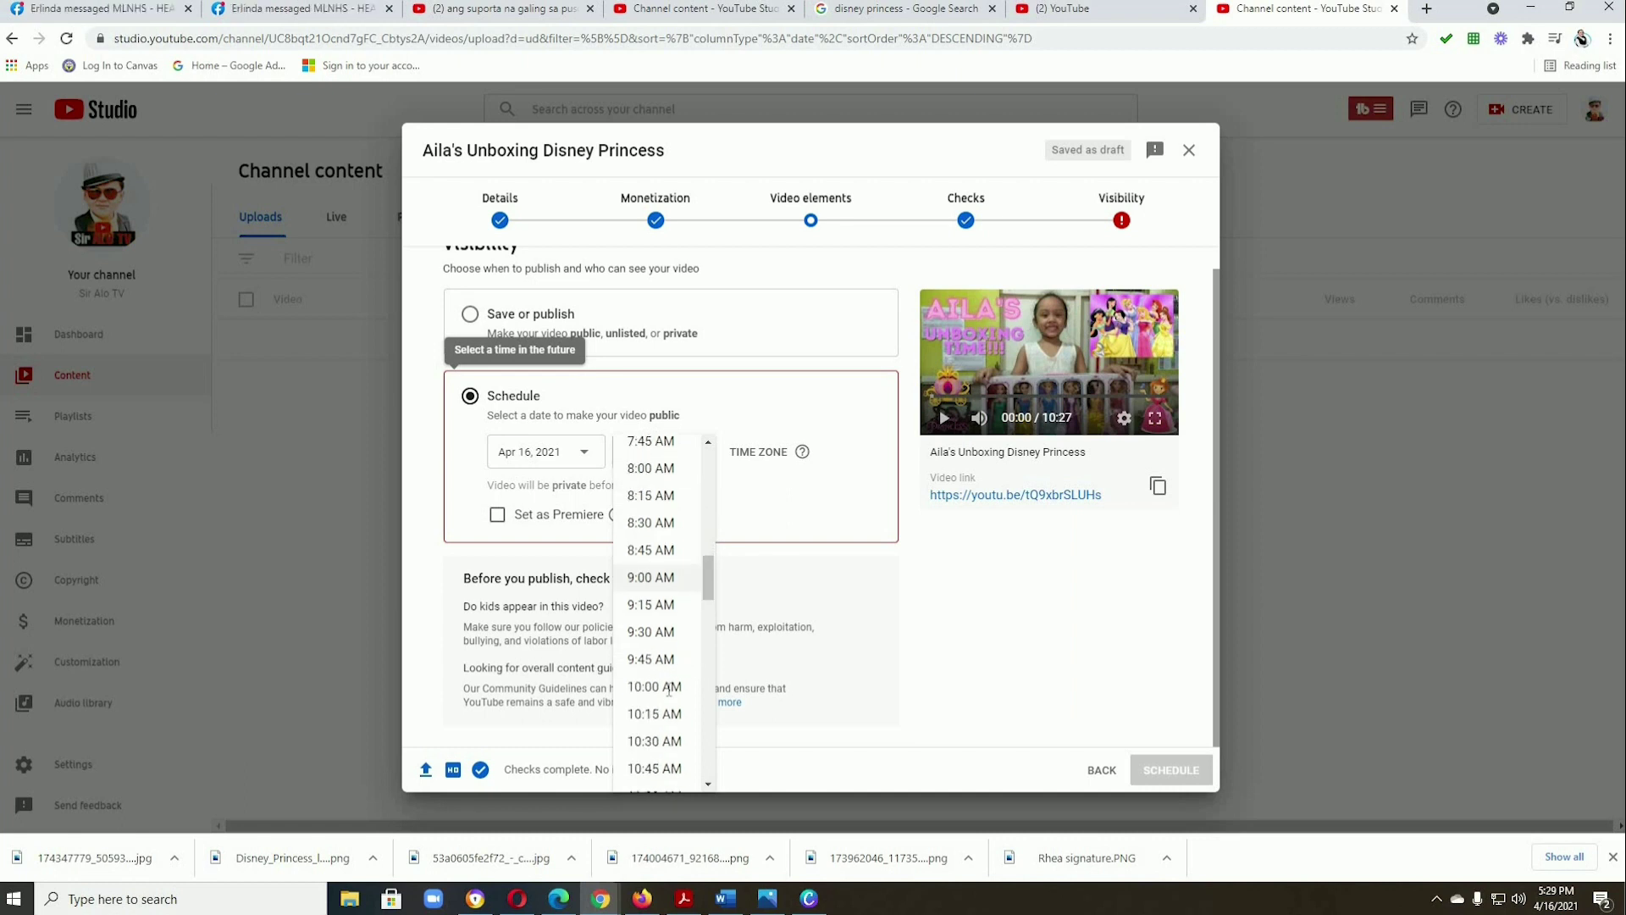
pyautogui.click(663, 579)
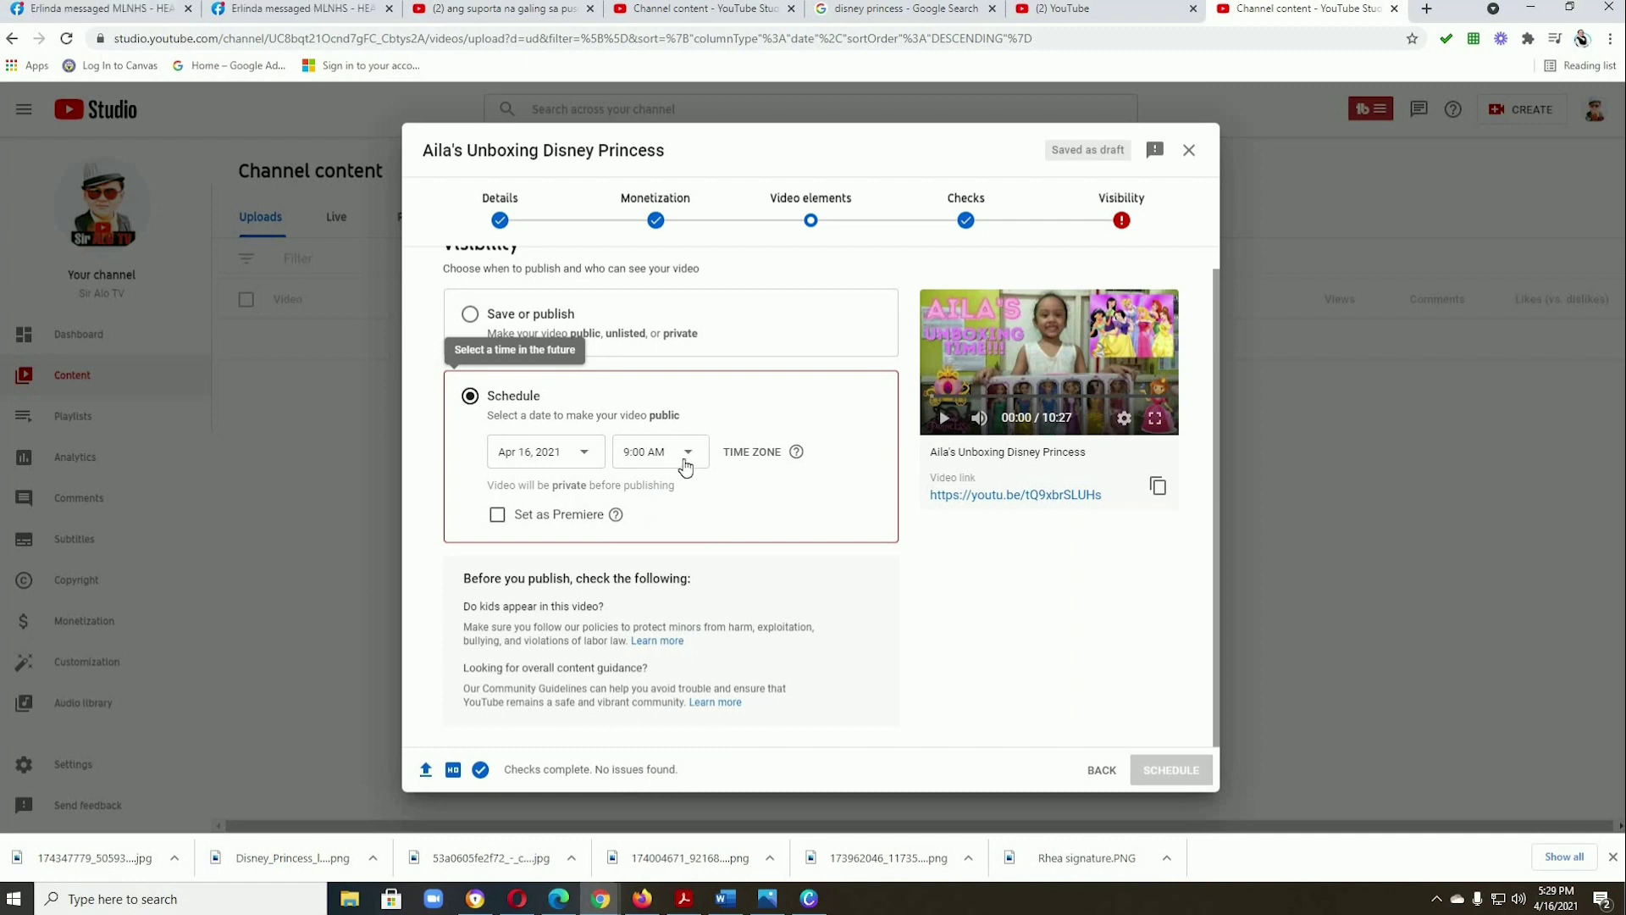
pyautogui.press('Return')
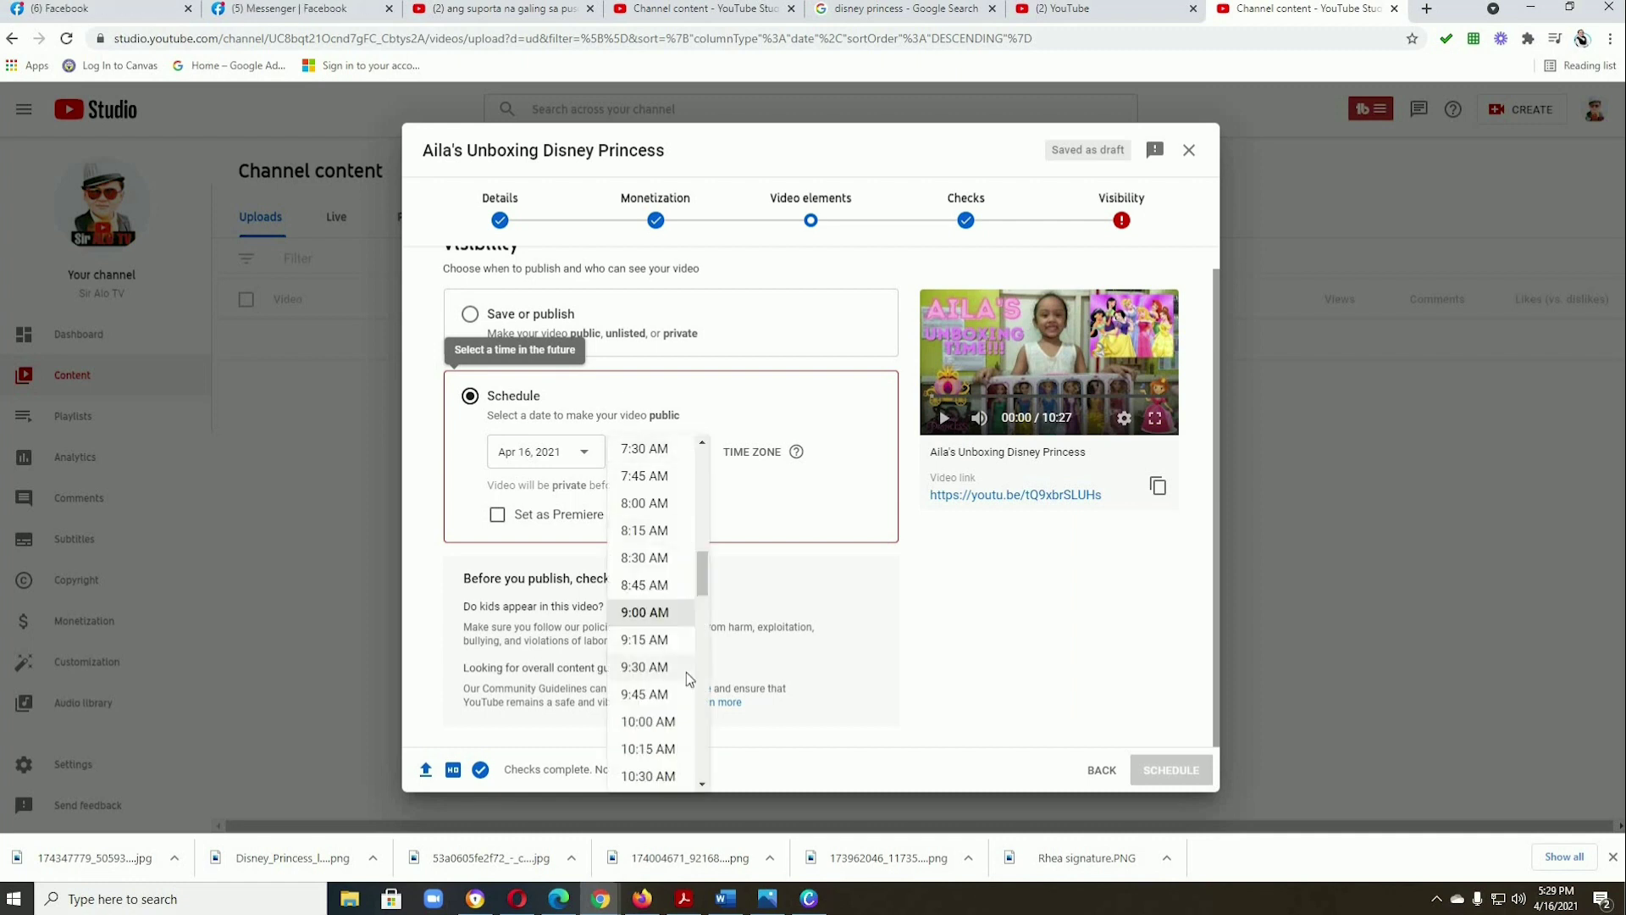
pyautogui.scroll(-4, 686, 673)
pyautogui.scroll(-3, 686, 672)
pyautogui.scroll(-4, 685, 673)
pyautogui.scroll(-5, 681, 672)
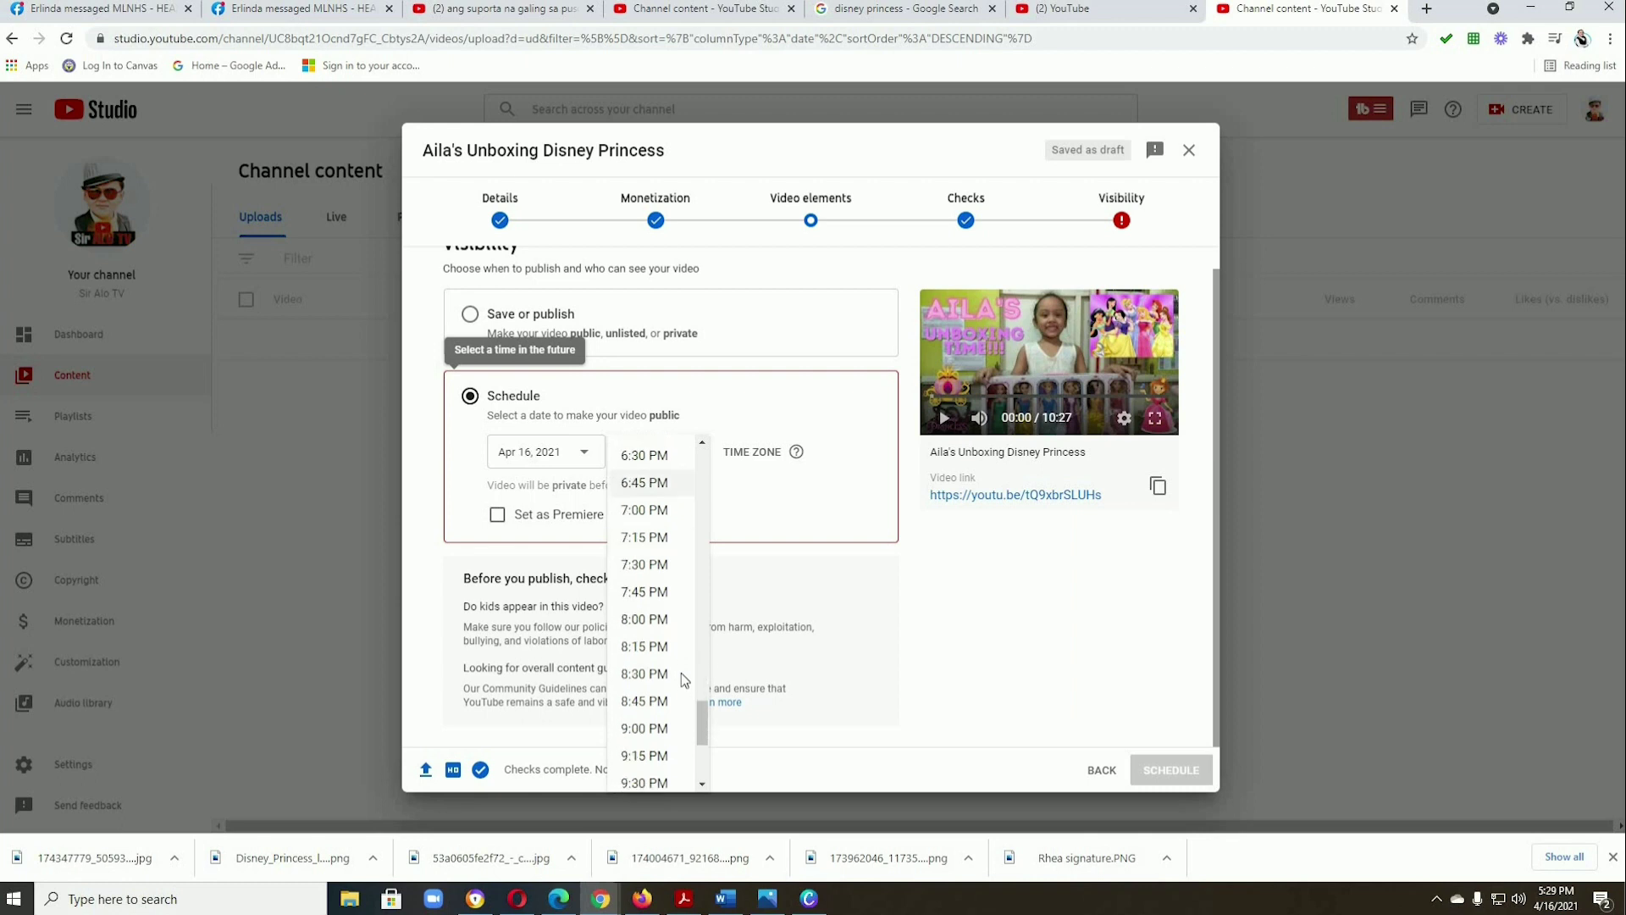
pyautogui.scroll(-2, 681, 672)
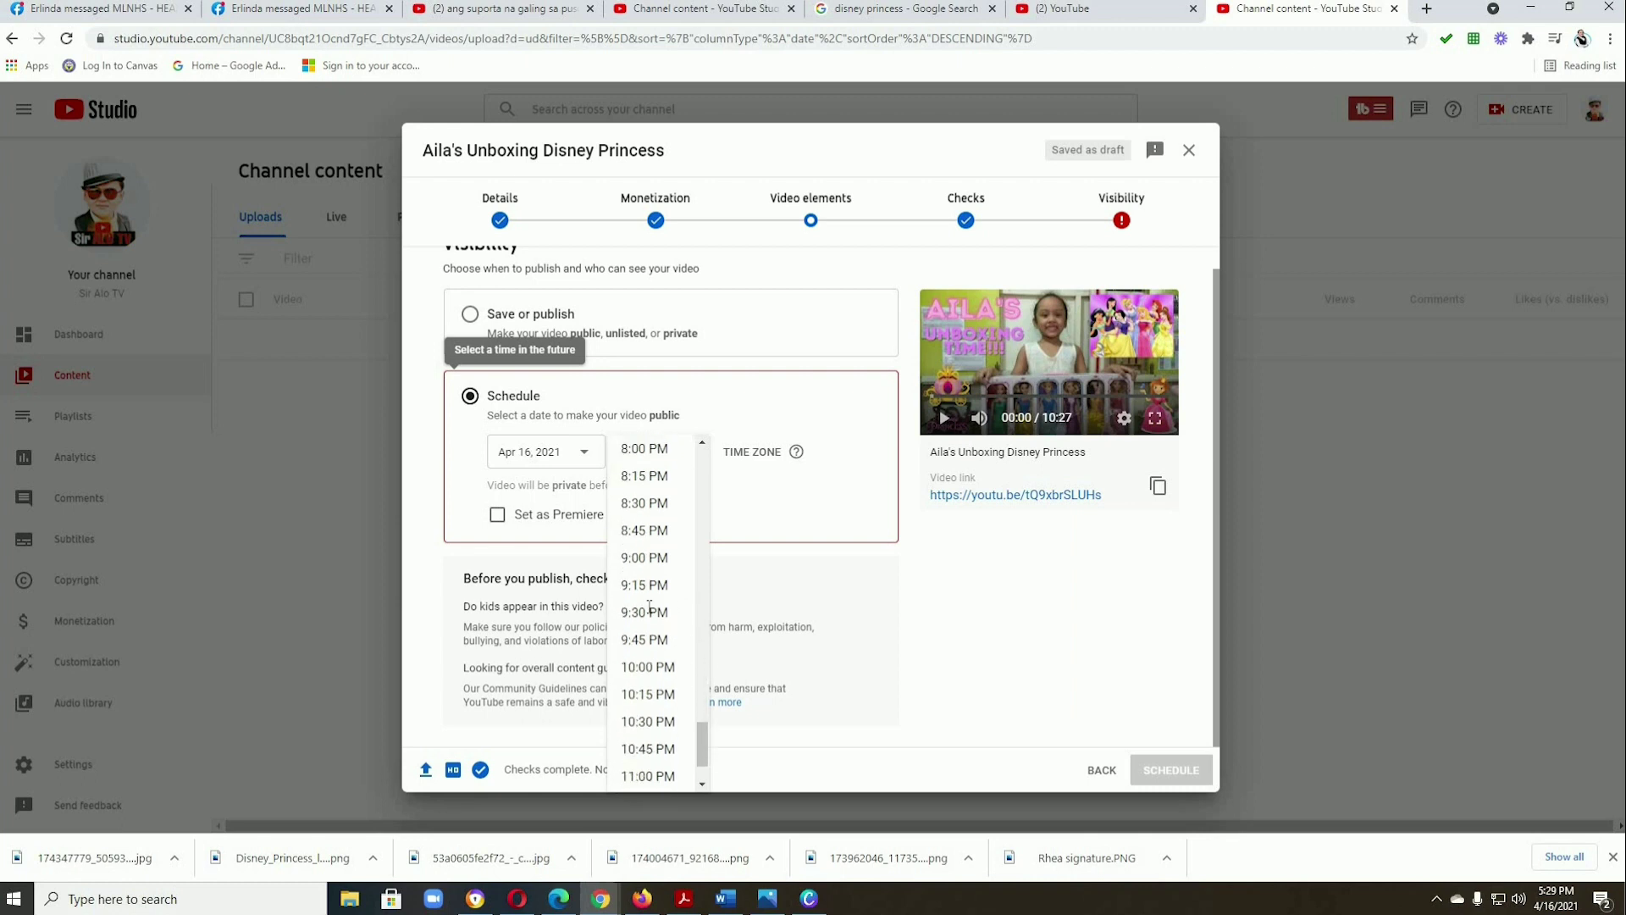
pyautogui.click(648, 557)
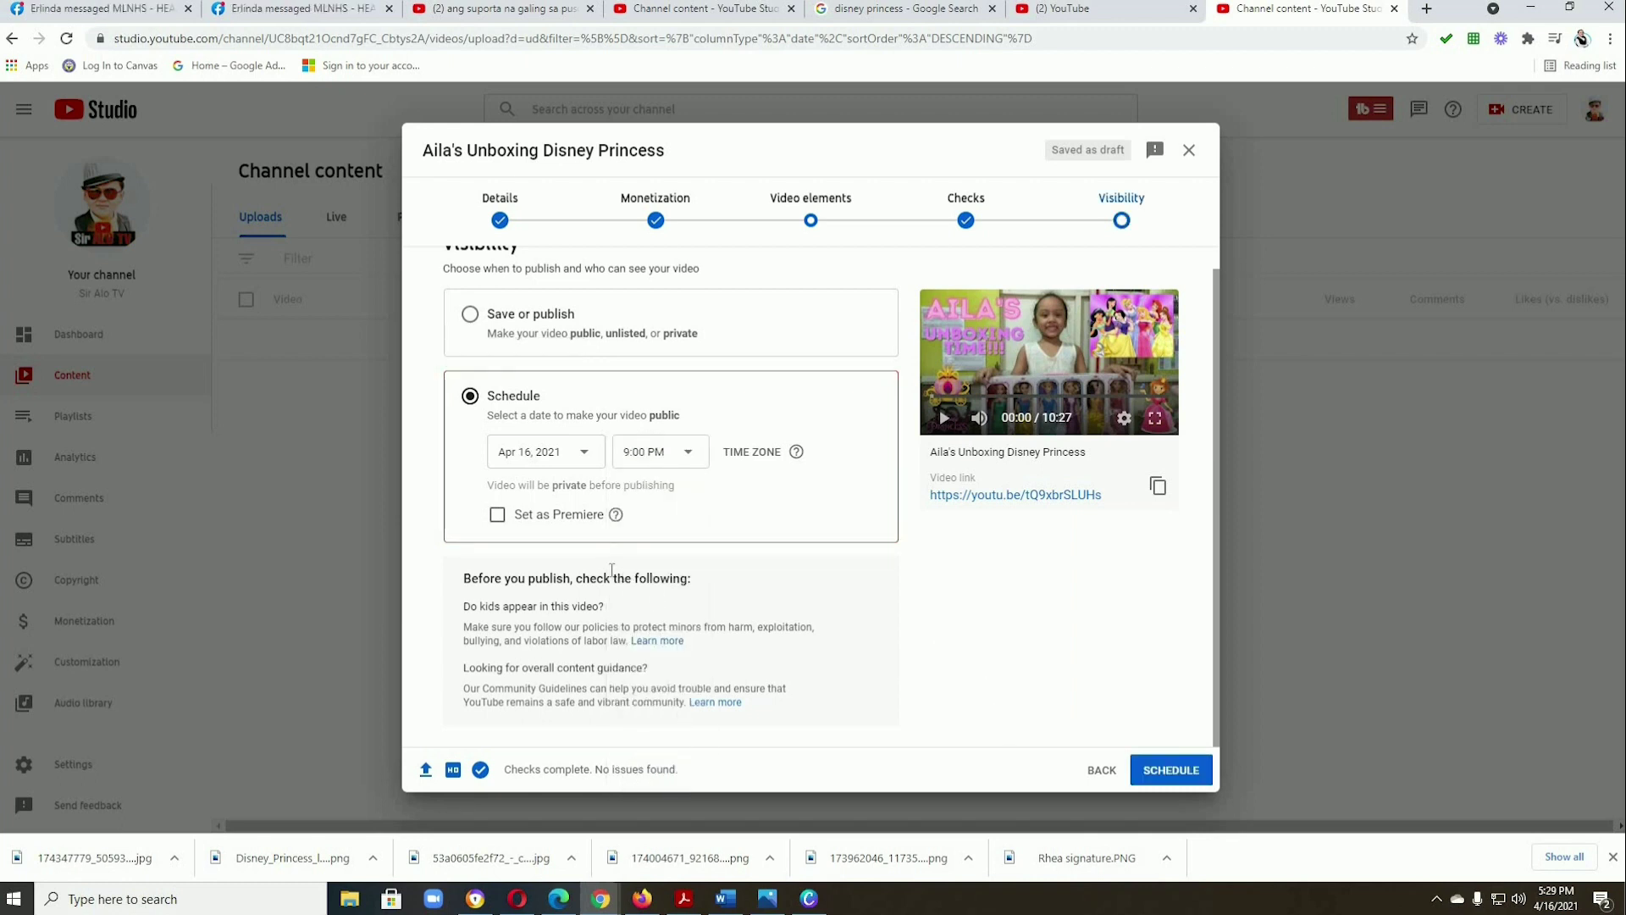
pyautogui.click(498, 517)
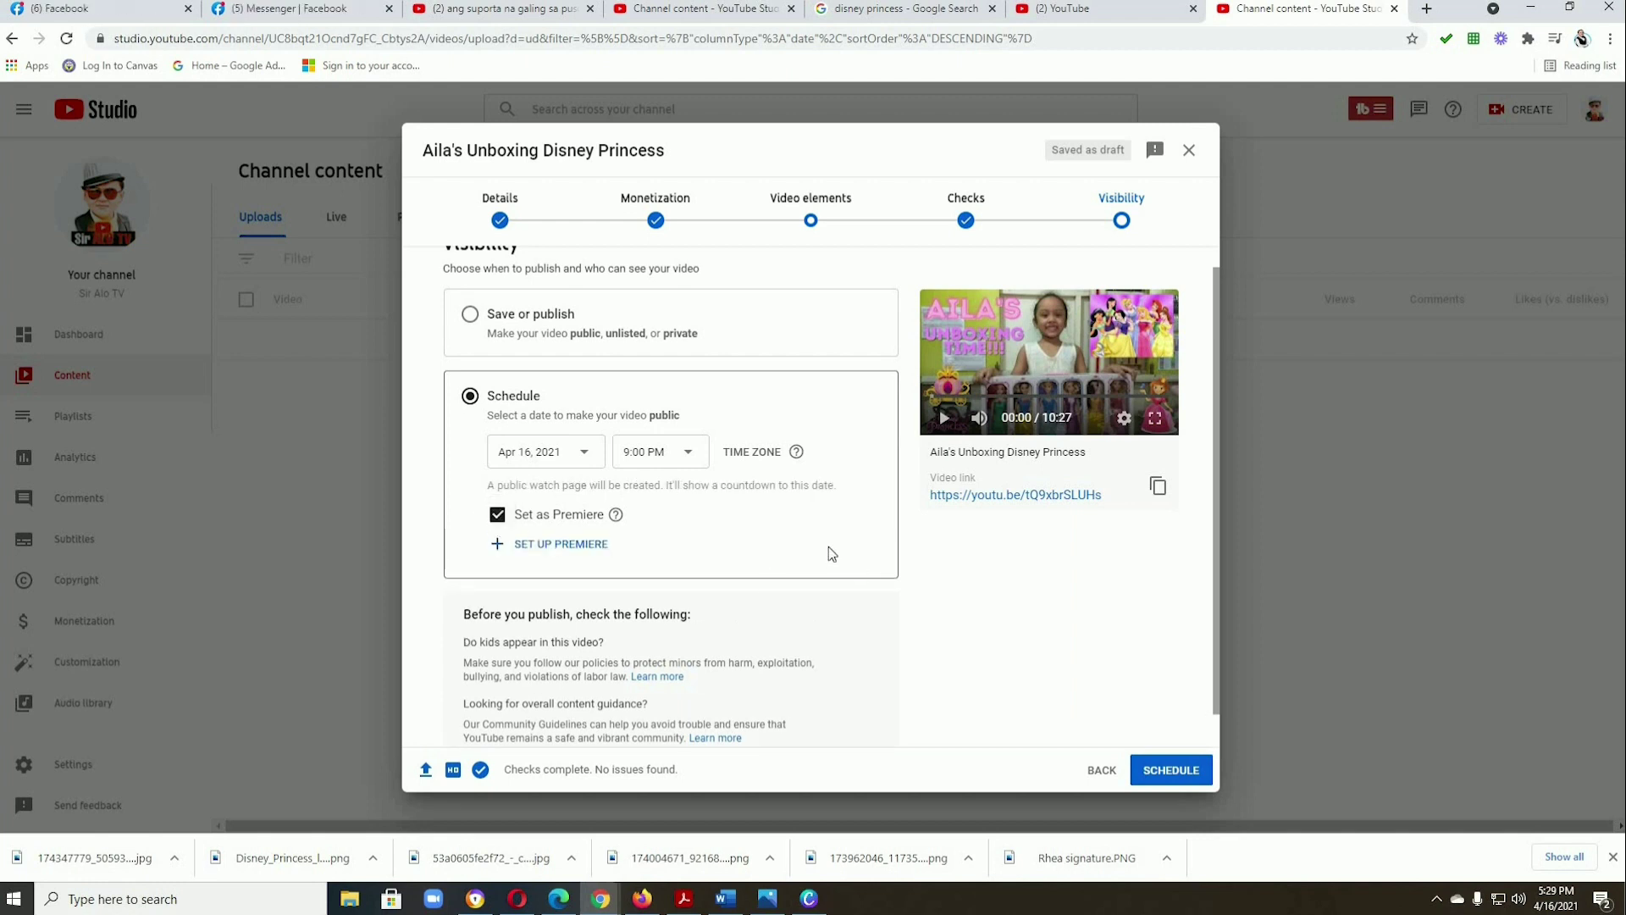
pyautogui.click(576, 546)
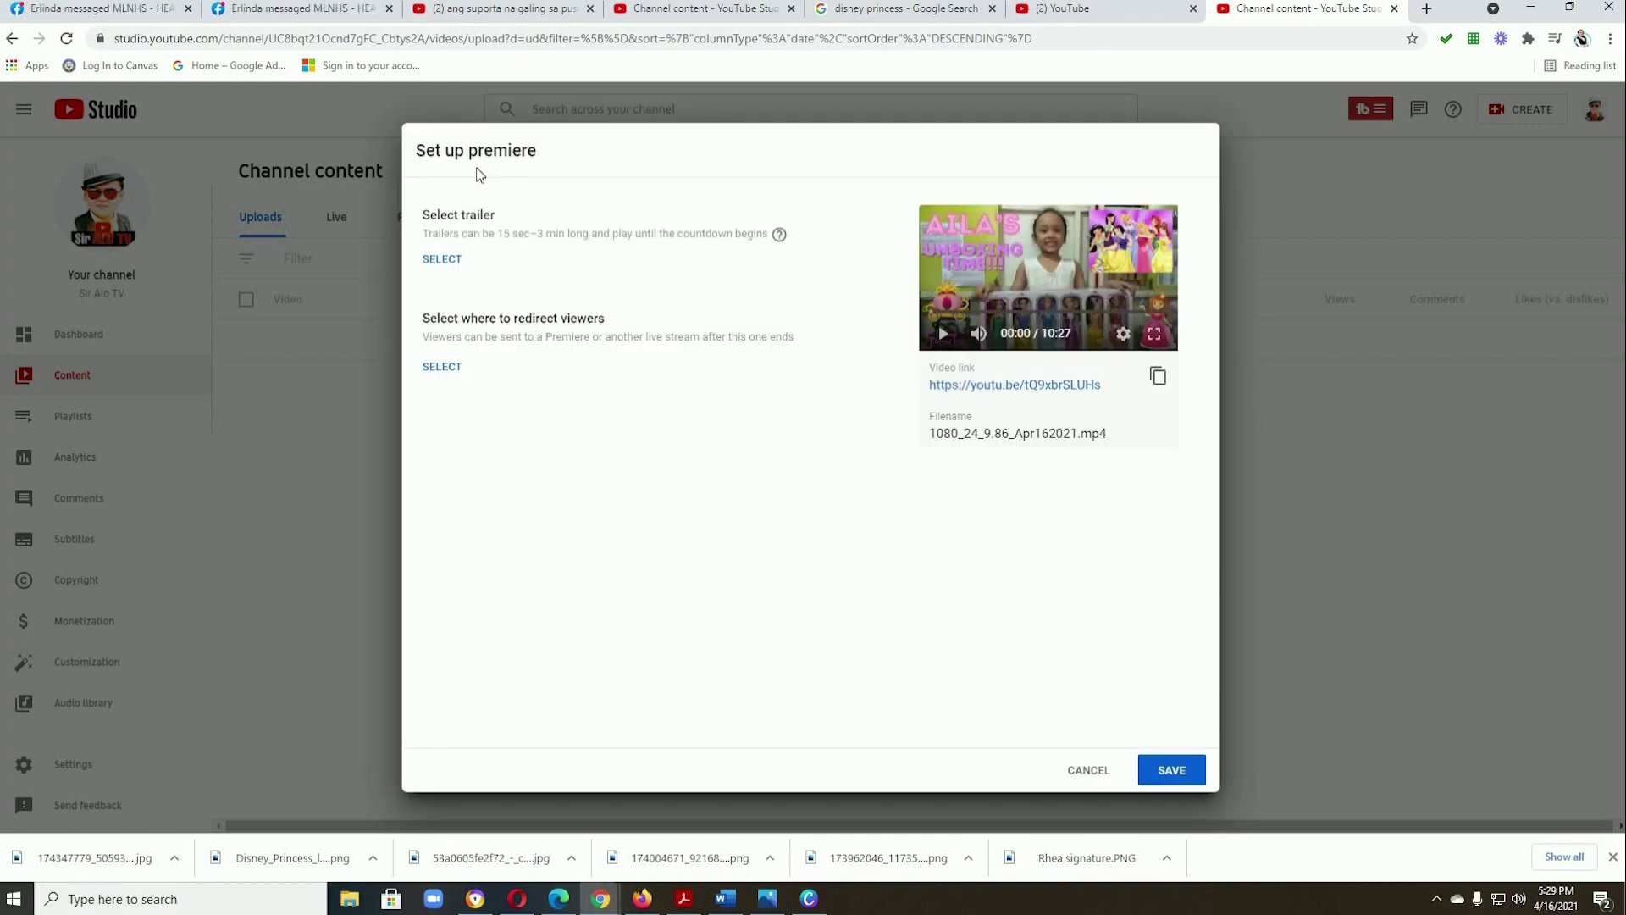
# - Choose the 24-second 'New Intro for Sir ALO TV' video as the premiere trailer
pyautogui.click(436, 263)
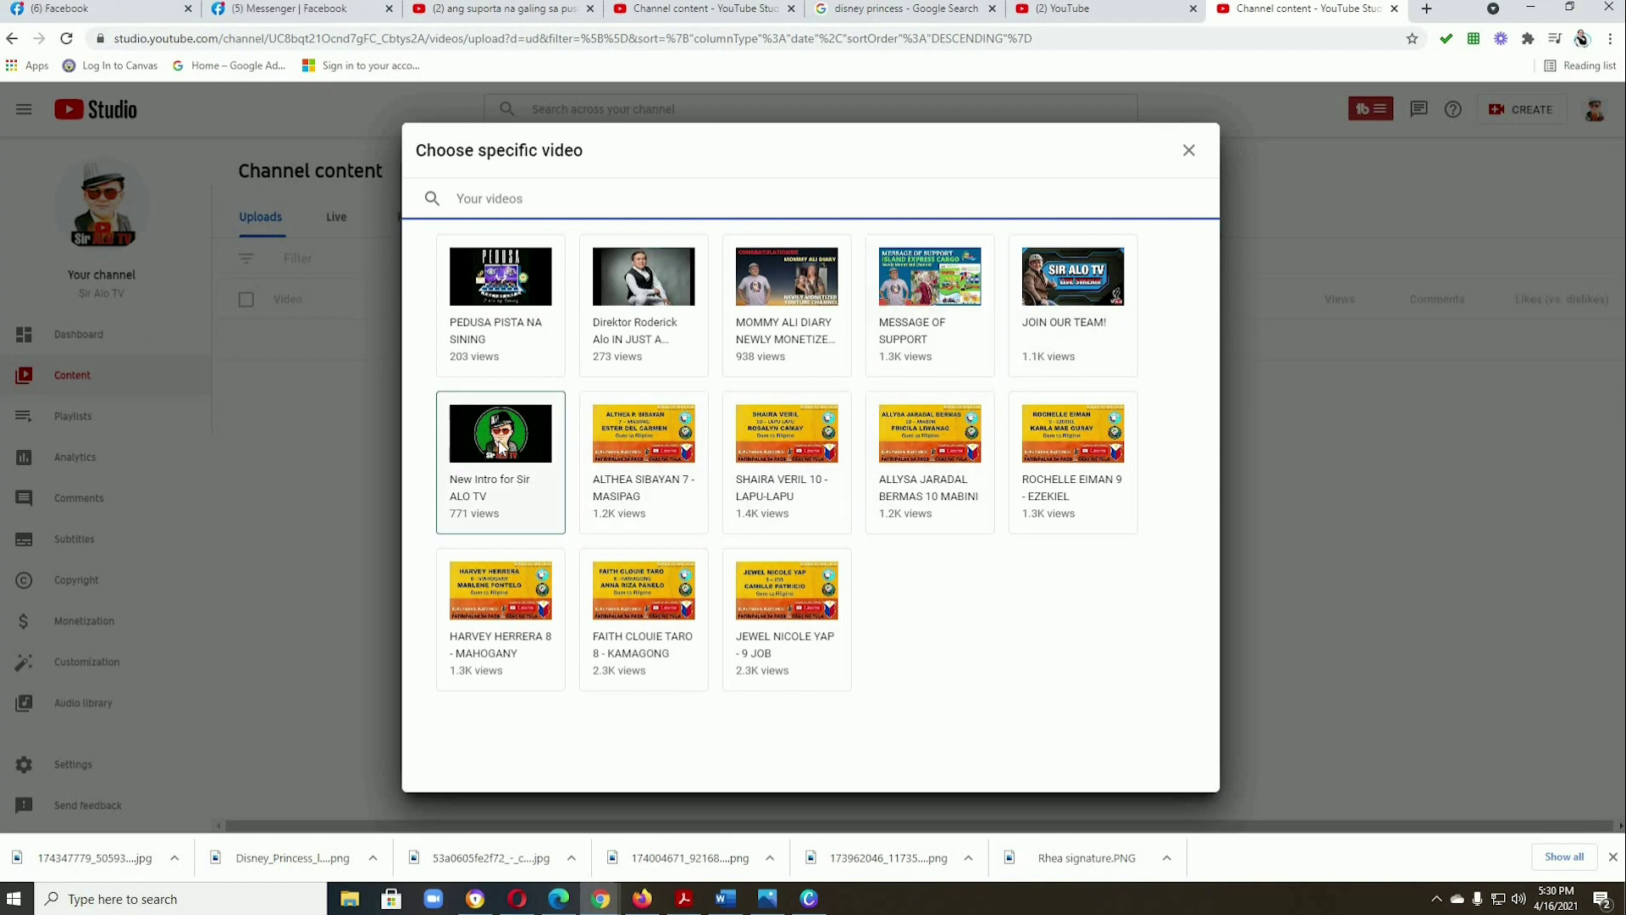
pyautogui.click(500, 461)
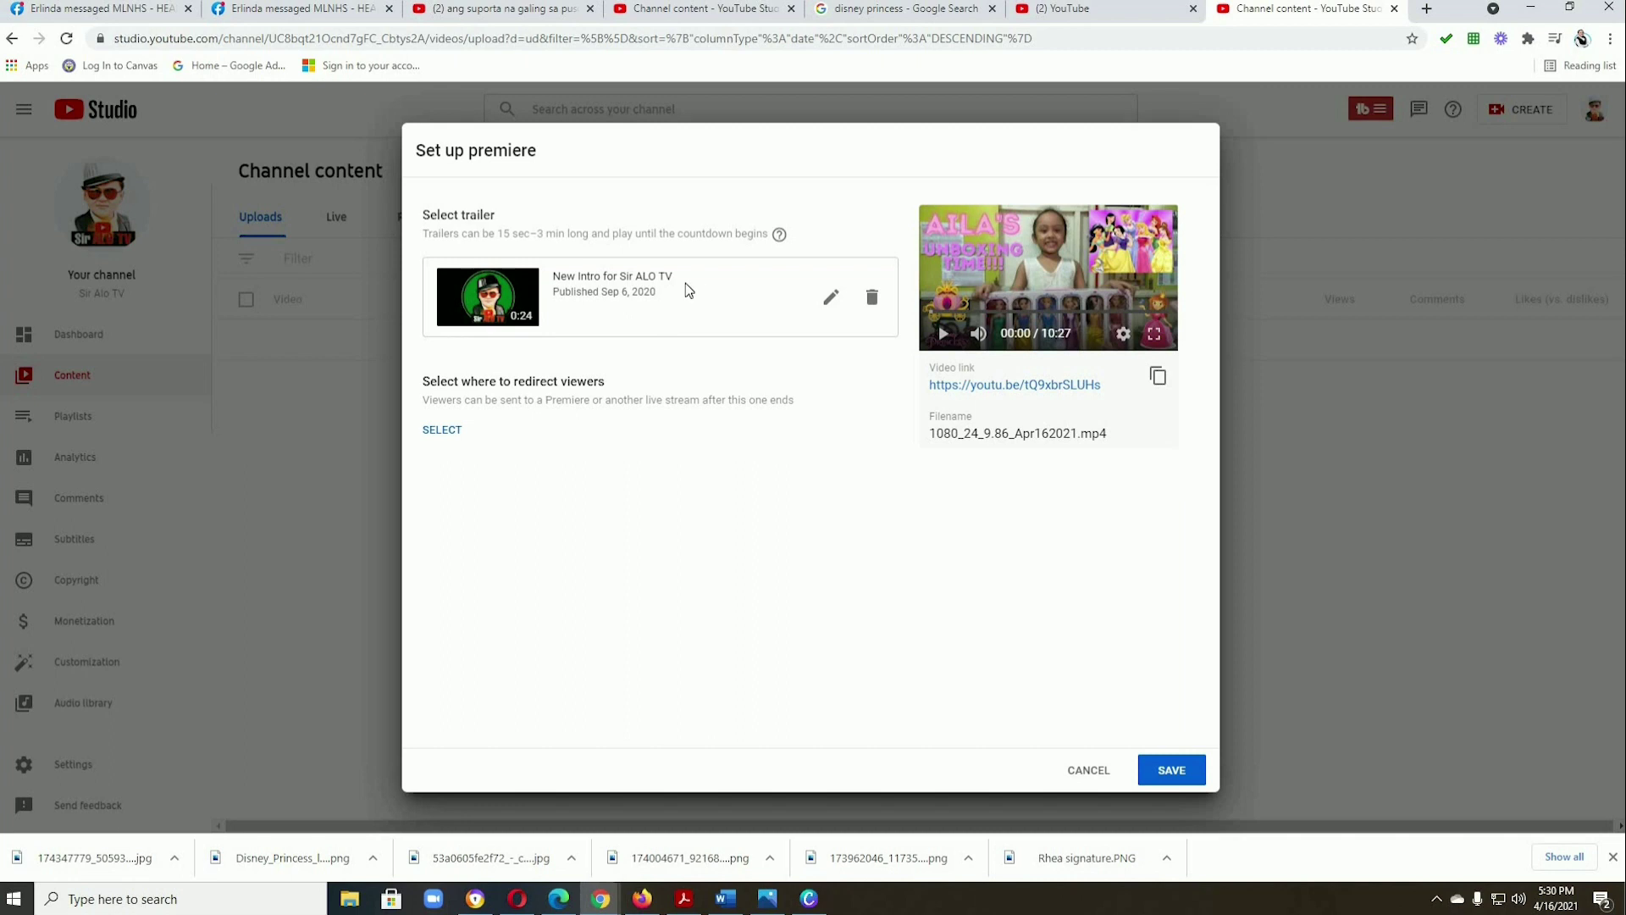
# - Save the trailer settings and confirm scheduling to get the Video scheduled confirmation
pyautogui.click(1172, 771)
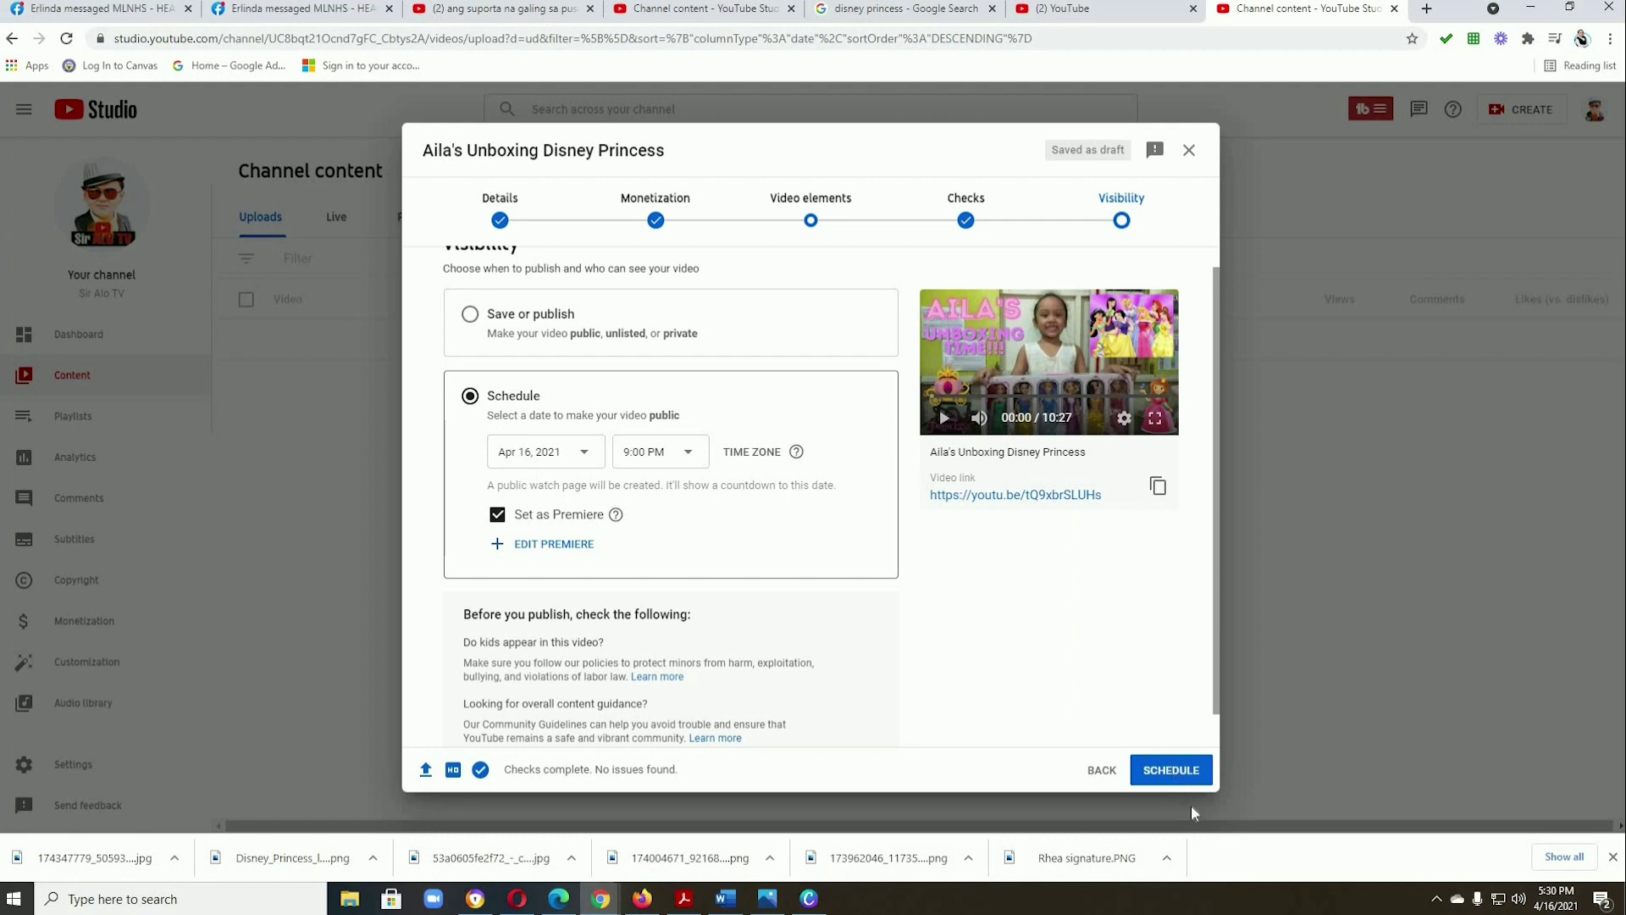
pyautogui.scroll(-1, 1186, 774)
pyautogui.click(1184, 772)
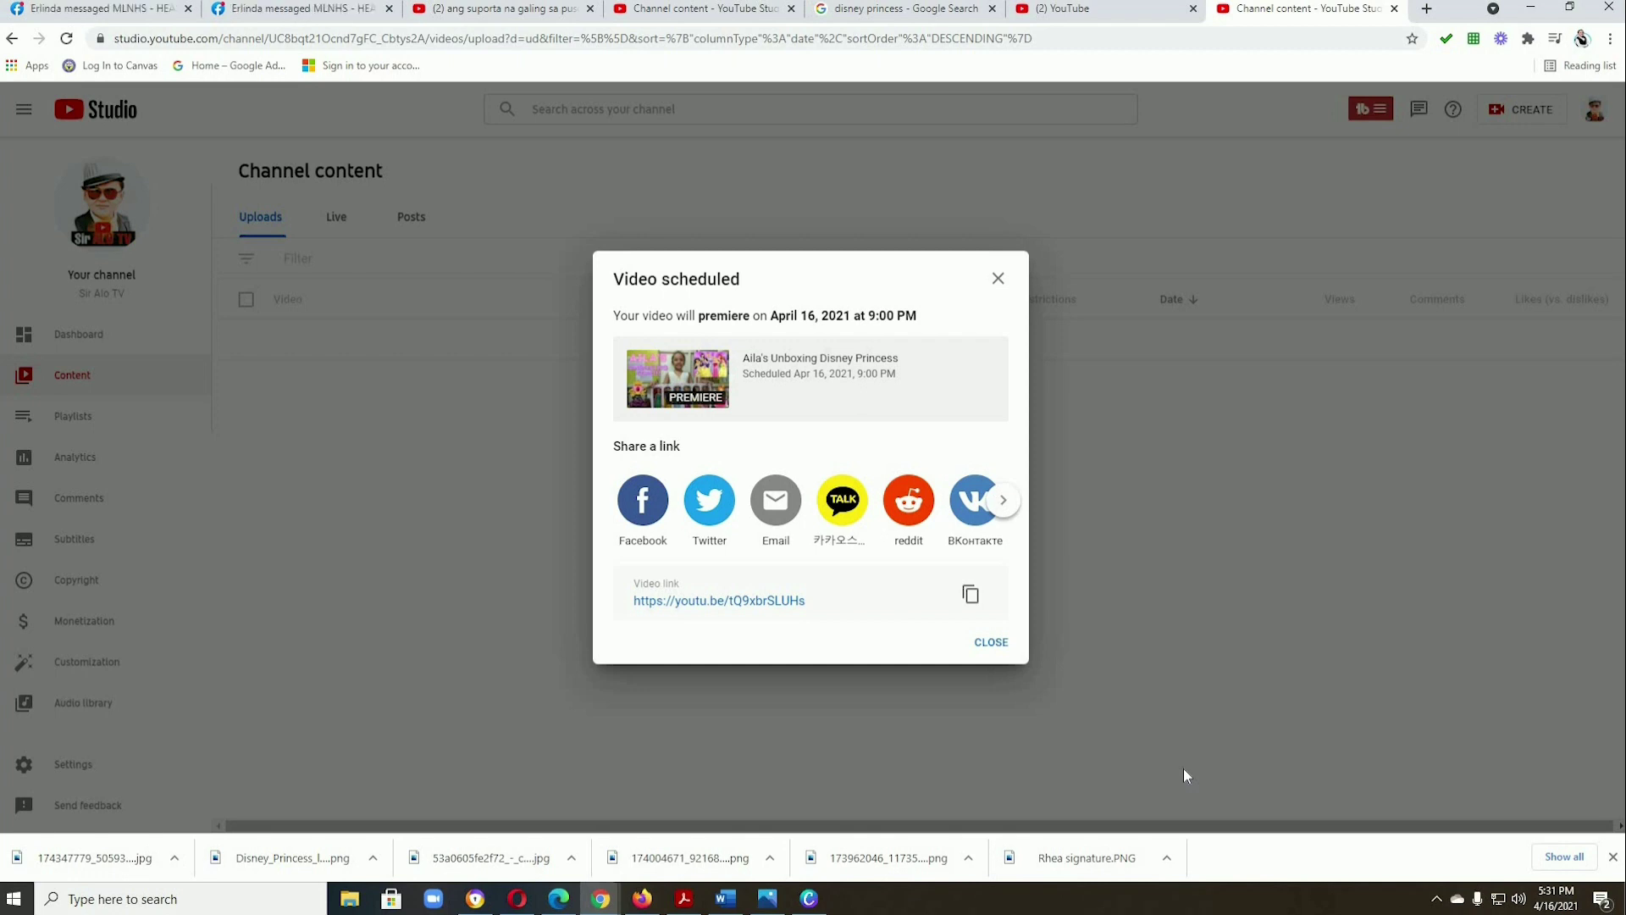
# - Dismiss the Video scheduled dialog to return to the Channel content uploads page
pyautogui.click(991, 643)
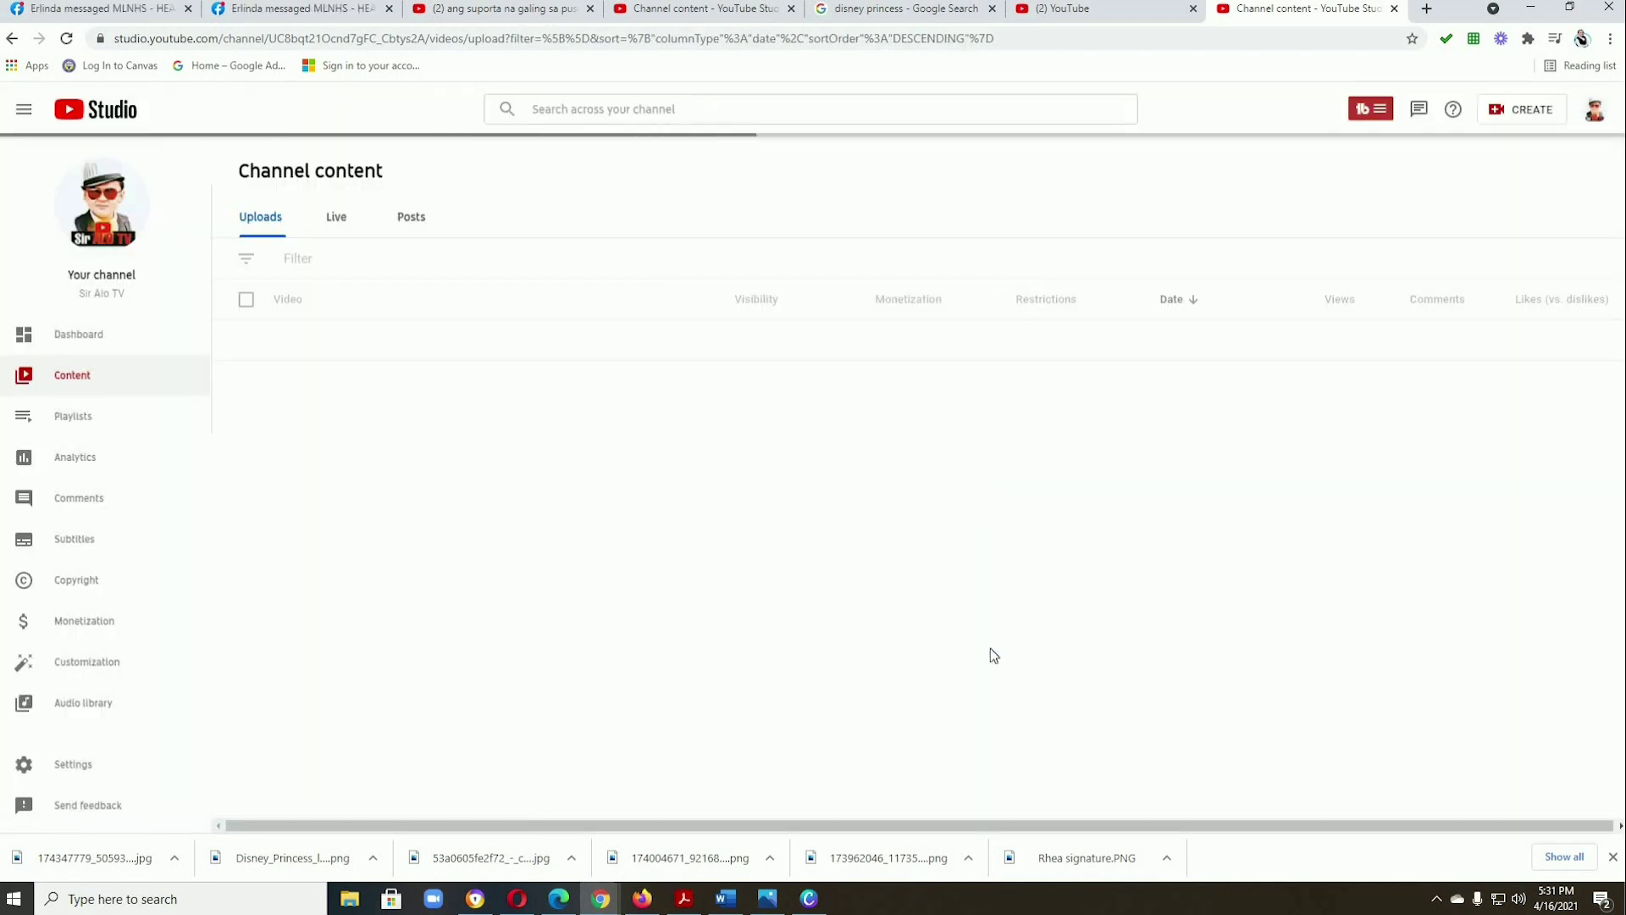